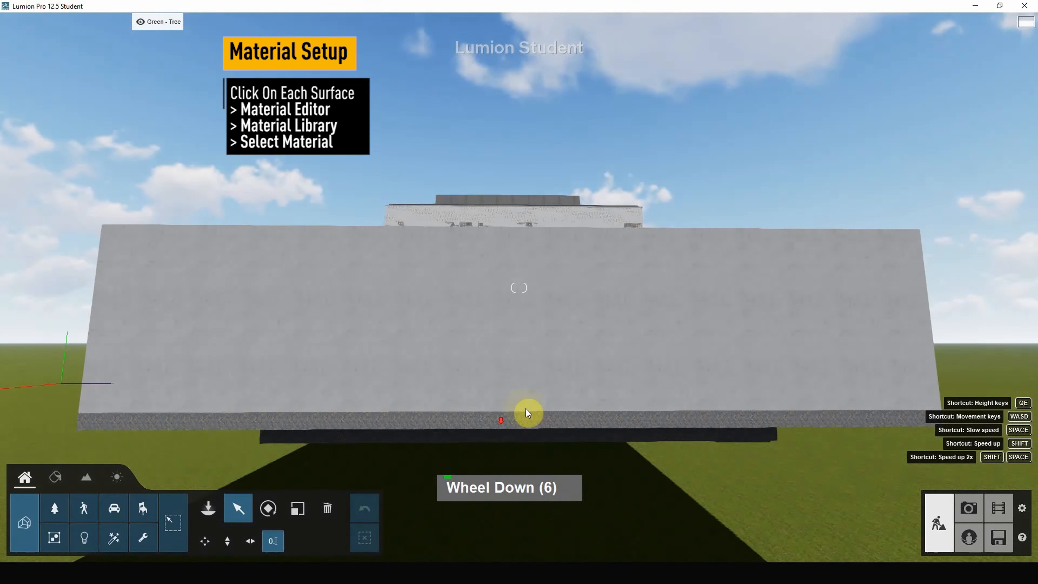
- Switch to material editing and restore the saved camera view of photo 1 in the build scene
{"action": "right_click_drag", "start_coordinate": [556, 400], "coordinate": [556, 341]}
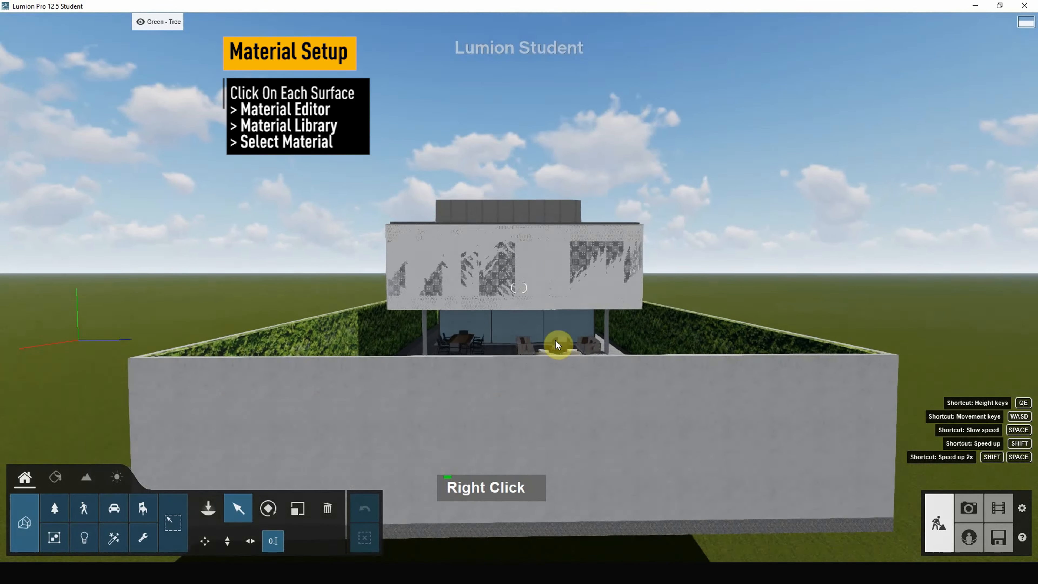
{"action": "scroll", "coordinate": [554, 340], "scroll_direction": "up", "scroll_amount": 11}
{"action": "scroll", "coordinate": [555, 339], "scroll_direction": "up", "scroll_amount": 2}
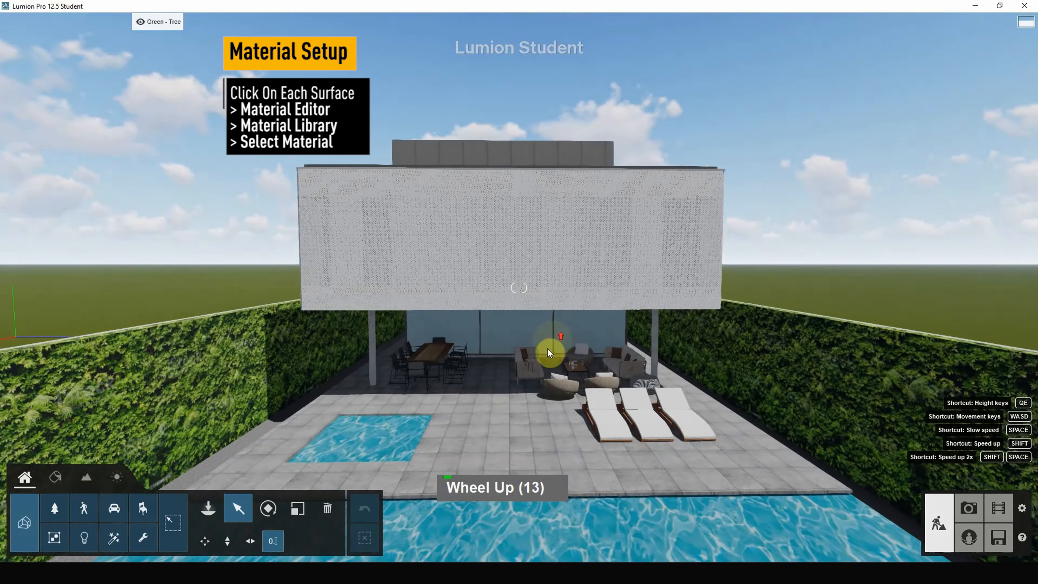
{"action": "left_click", "coordinate": [54, 478]}
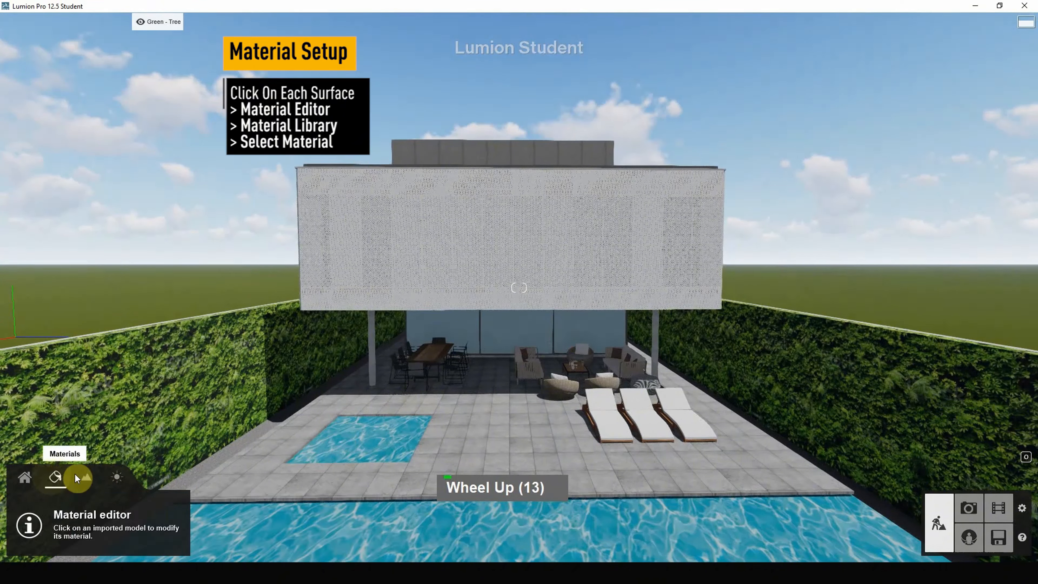
{"action": "left_click", "coordinate": [966, 510]}
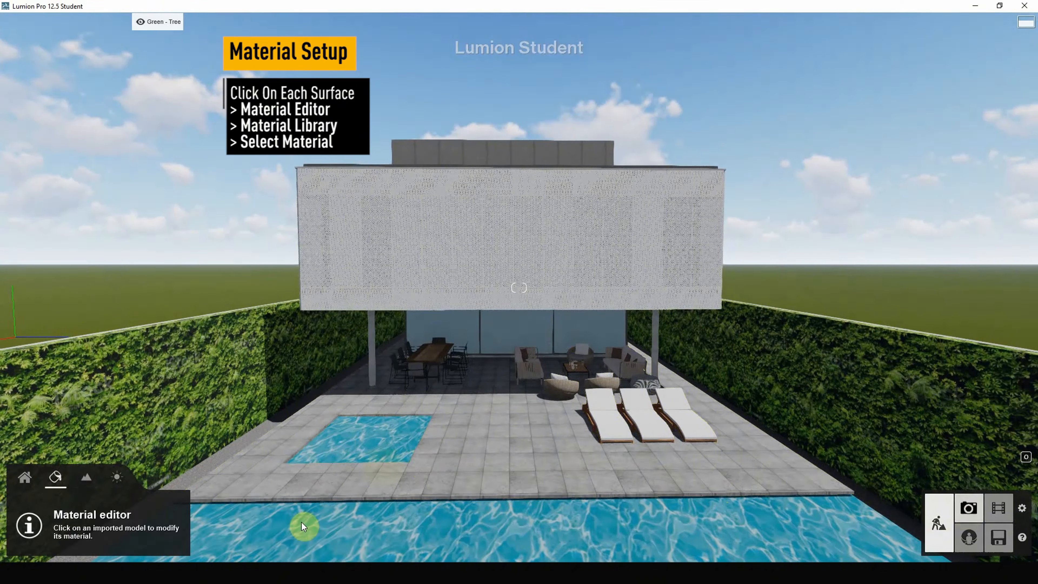
{"action": "left_click", "coordinate": [55, 502]}
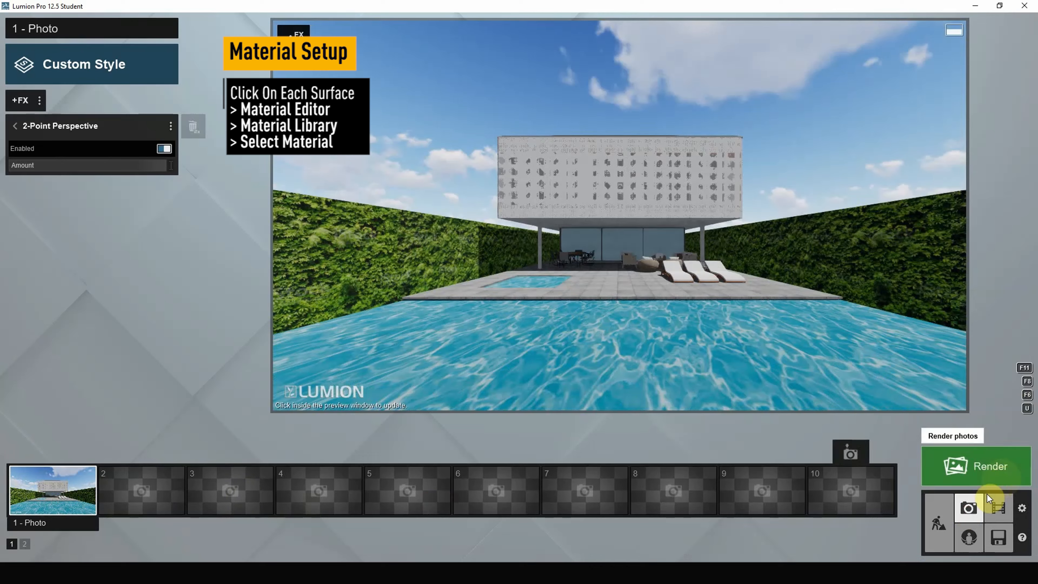
{"action": "left_click", "coordinate": [939, 518]}
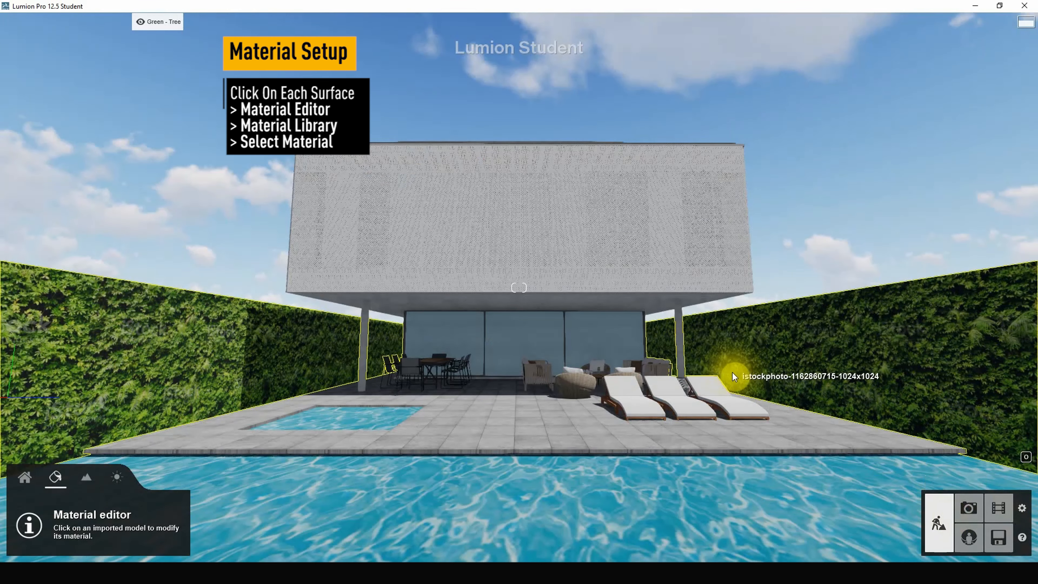
- Assign the first clear pureglass material from the Outdoor Glass category to the ground-floor glazing
{"action": "left_click", "coordinate": [518, 354]}
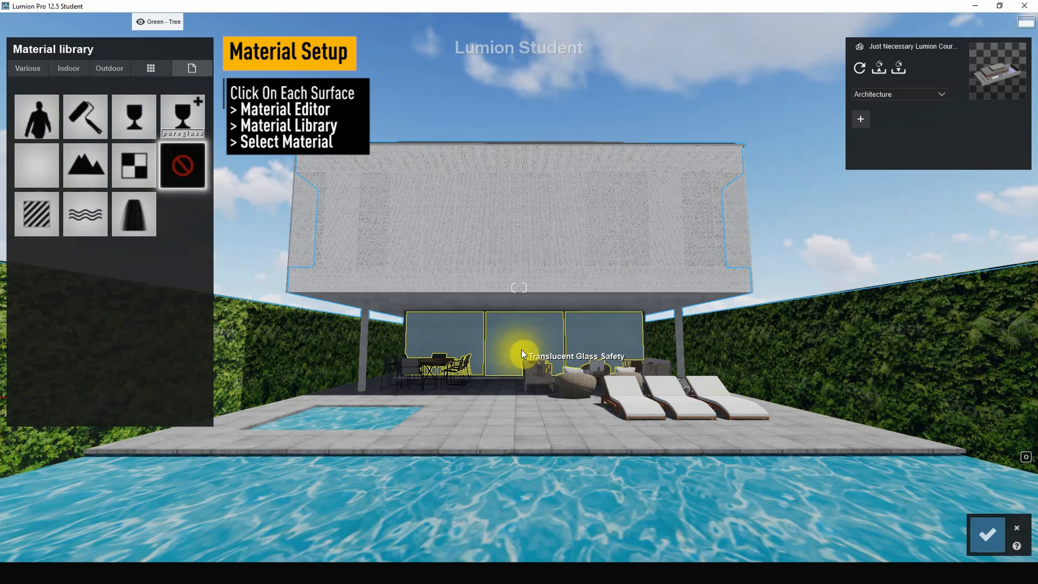
{"action": "left_click", "coordinate": [521, 347]}
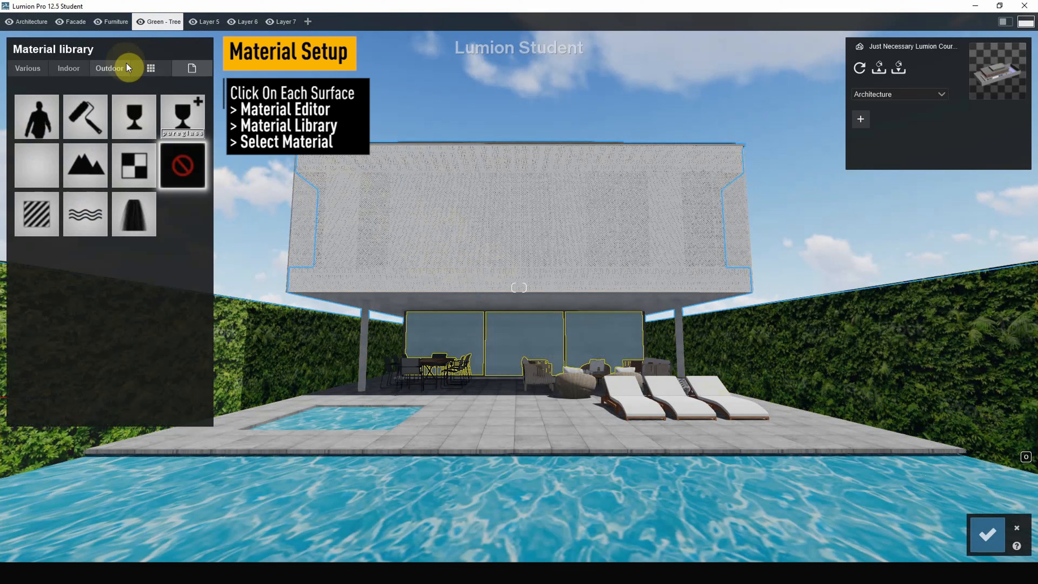
{"action": "left_click", "coordinate": [106, 69]}
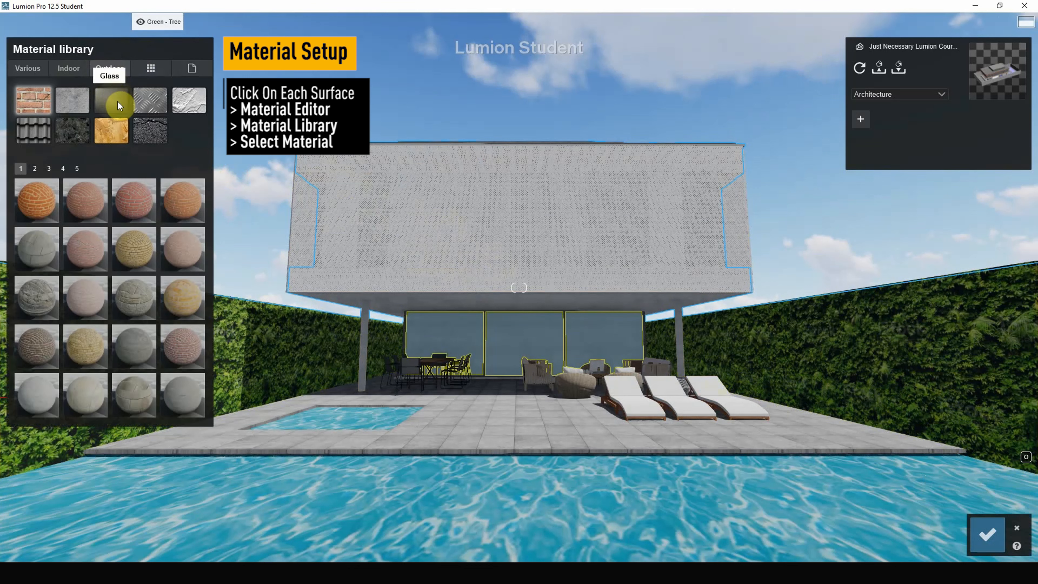
{"action": "left_click", "coordinate": [107, 99]}
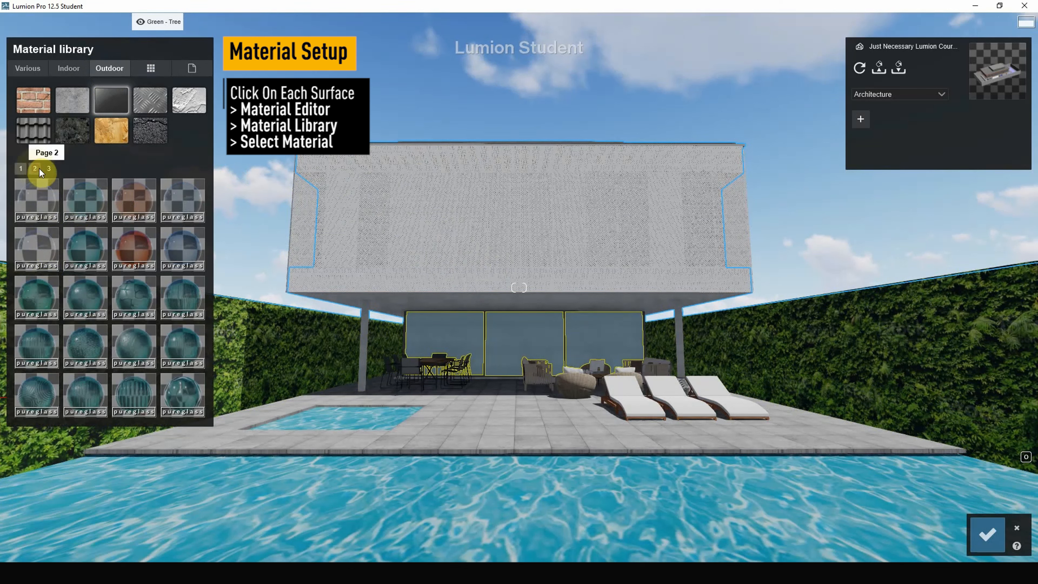
{"action": "left_click", "coordinate": [48, 169]}
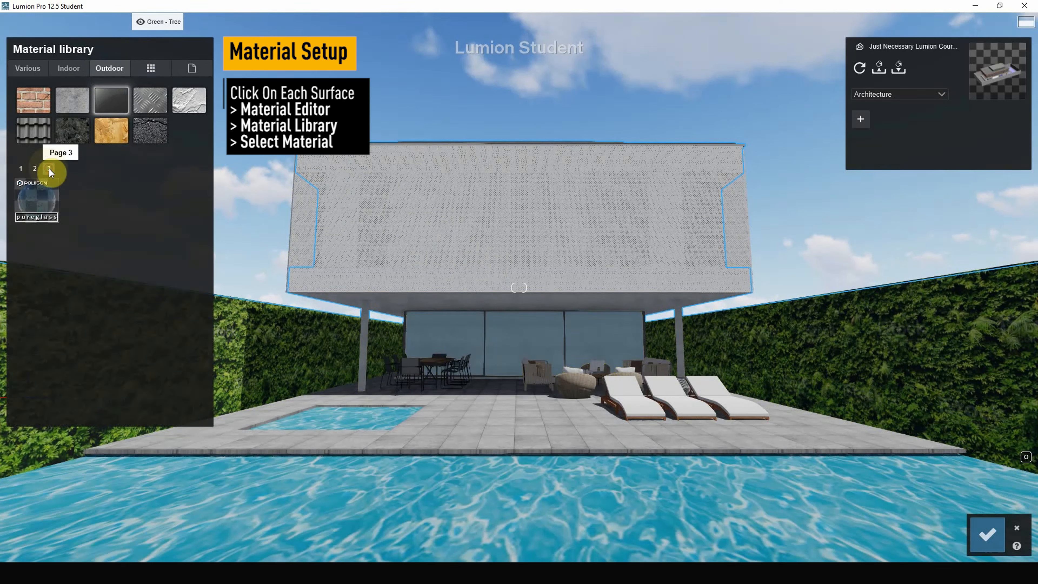
{"action": "left_click", "coordinate": [21, 169]}
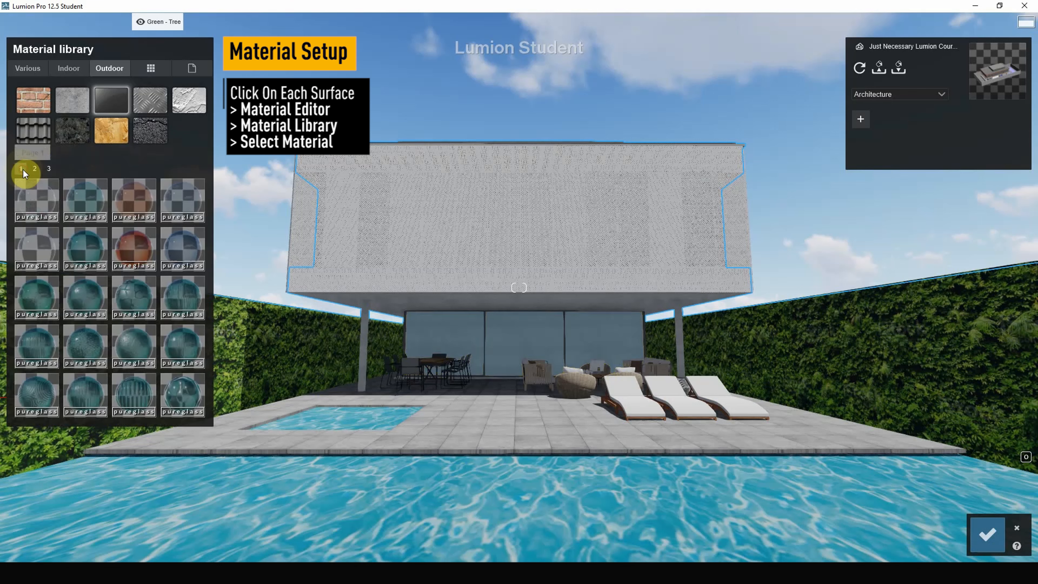
{"action": "left_click", "coordinate": [32, 205]}
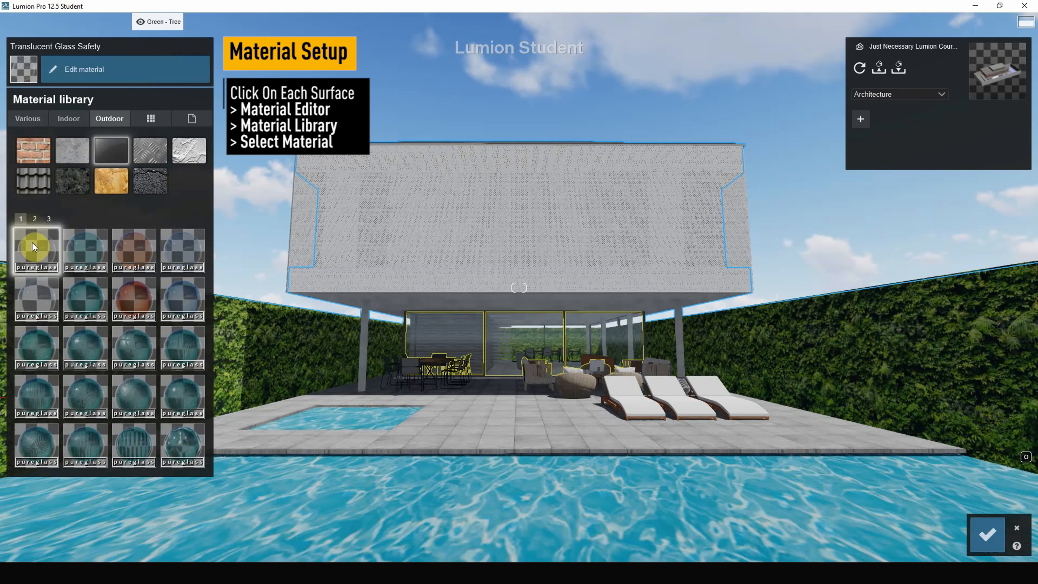
- Open the ground-floor glass material's settings and colour picker, and set its reflectivity to about 0.1
{"action": "left_click", "coordinate": [549, 363]}
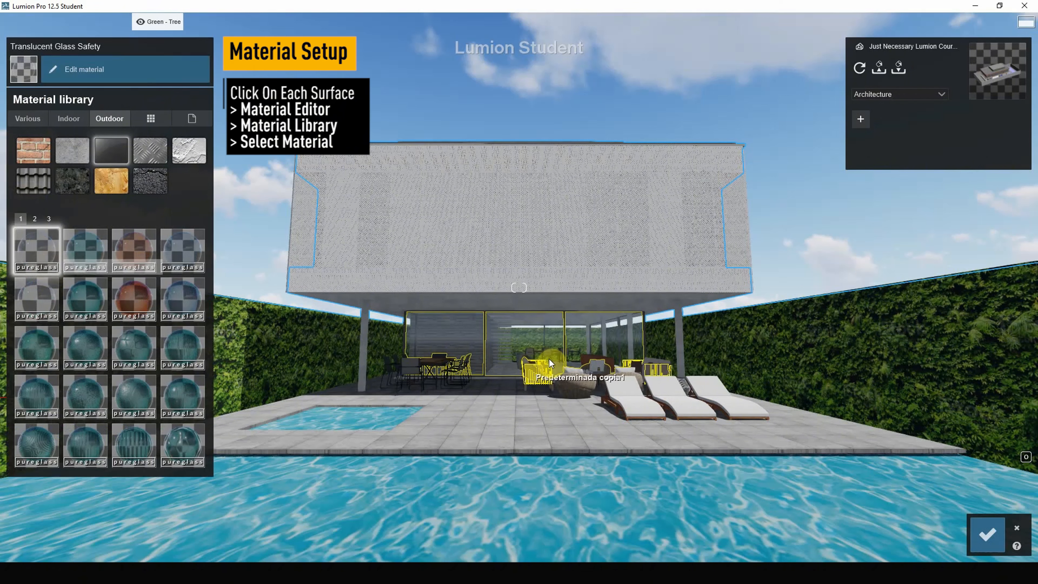
{"action": "left_click", "coordinate": [548, 332]}
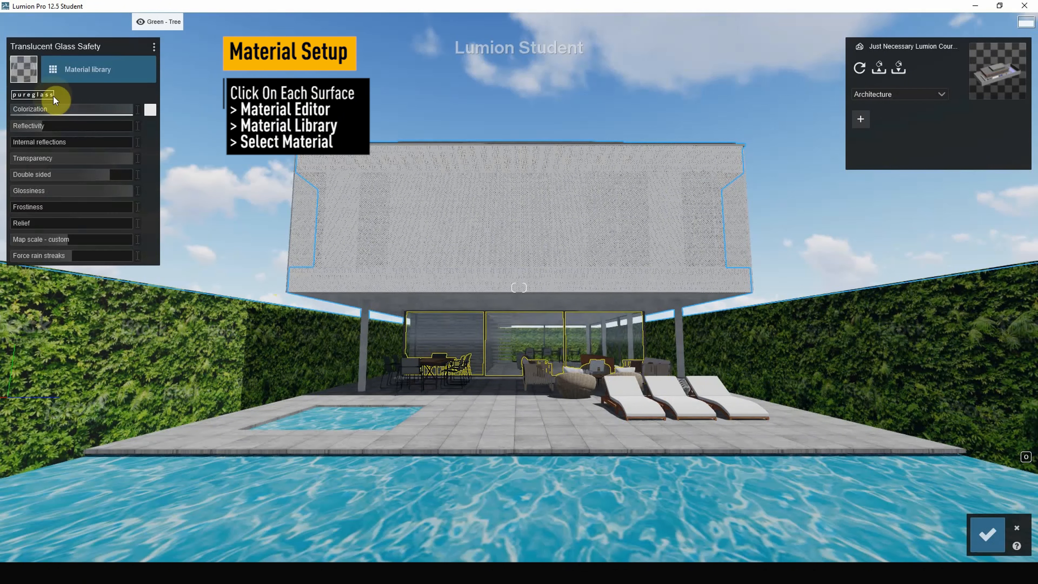
{"action": "mouse_move", "coordinate": [49, 107]}
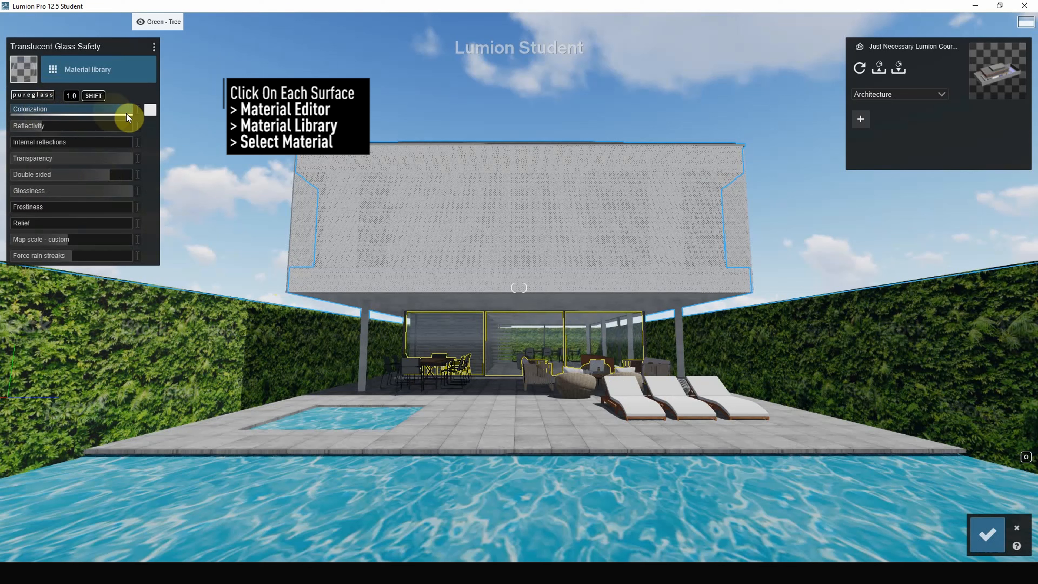
{"action": "left_click_drag", "start_coordinate": [124, 115], "coordinate": [46, 124]}
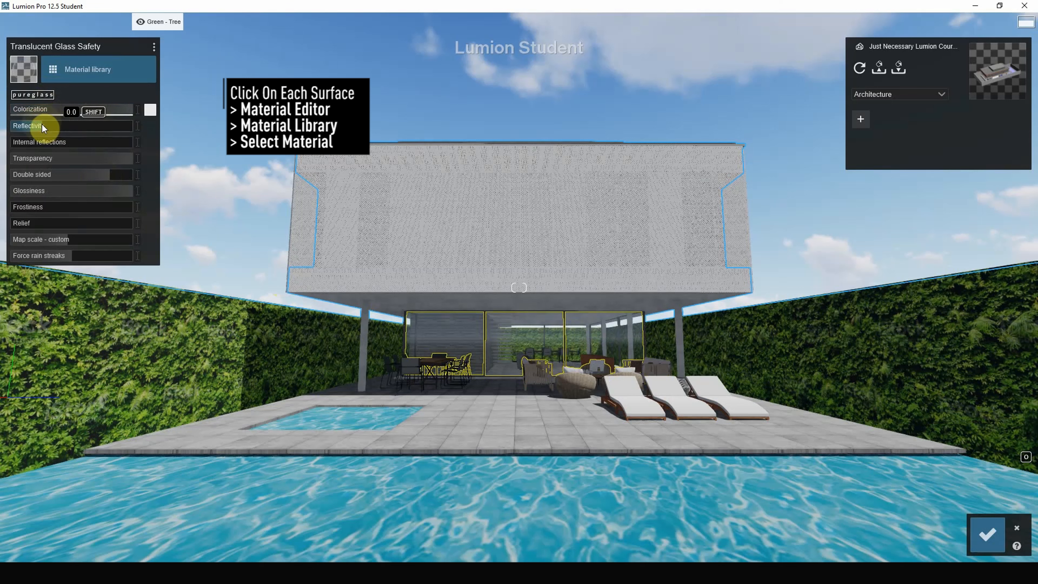
{"action": "left_click", "coordinate": [150, 110]}
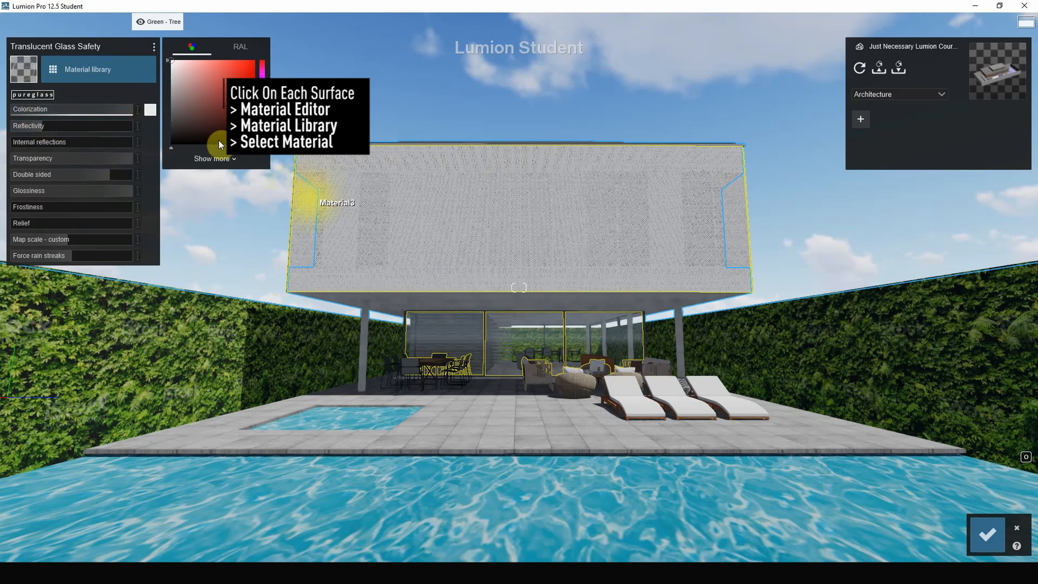
{"action": "left_click_drag", "start_coordinate": [200, 89], "coordinate": [150, 47]}
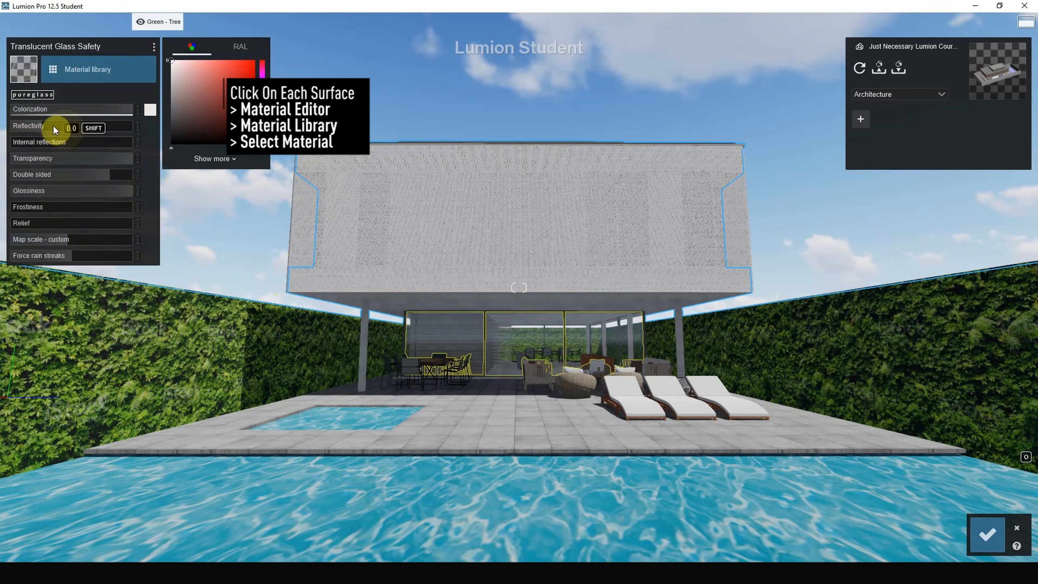
{"action": "left_click_drag", "start_coordinate": [48, 127], "coordinate": [70, 127]}
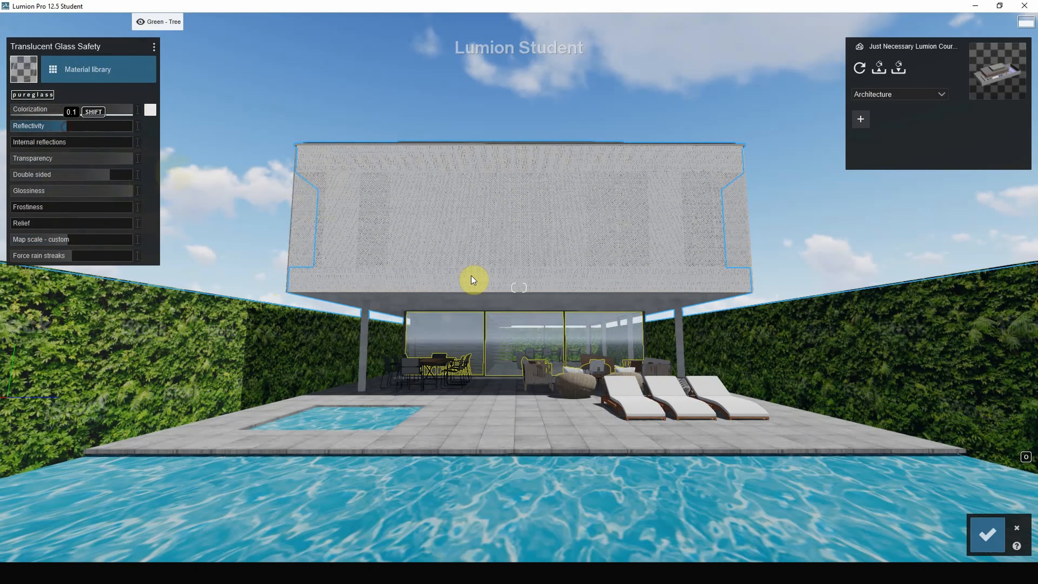
- Assign the first clear Outdoor pureglass to the upper-floor window panes behind the perforated facade and set its reflectivity to about 0.2
{"action": "right_click_drag", "start_coordinate": [602, 430], "coordinate": [587, 391]}
{"action": "scroll", "coordinate": [504, 321], "scroll_direction": "up", "scroll_amount": 6}
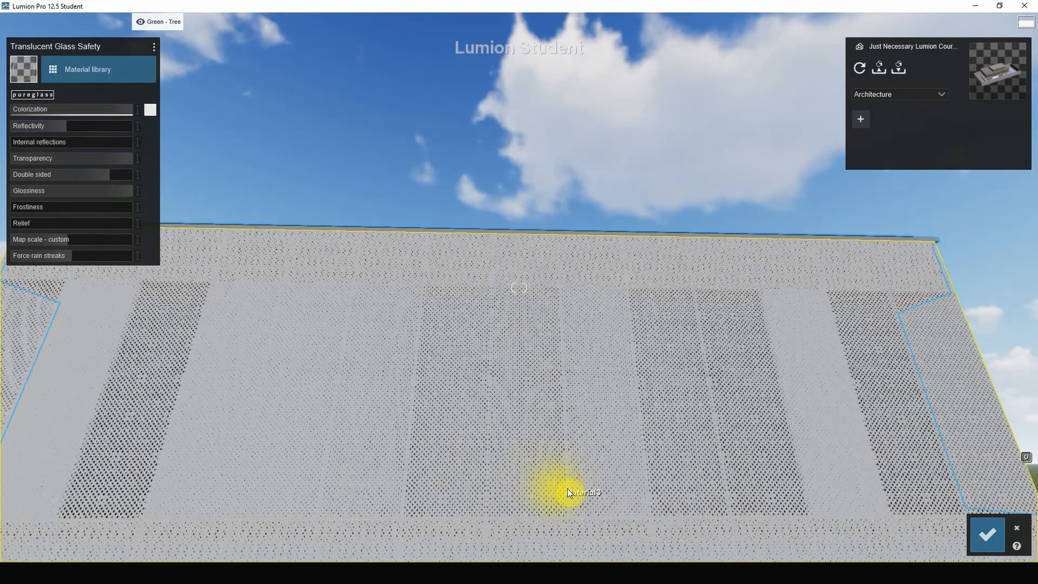
{"action": "scroll", "coordinate": [700, 448], "scroll_direction": "up", "scroll_amount": 13}
{"action": "right_click_drag", "start_coordinate": [467, 371], "coordinate": [598, 283]}
{"action": "scroll", "coordinate": [532, 398], "scroll_direction": "up", "scroll_amount": 13}
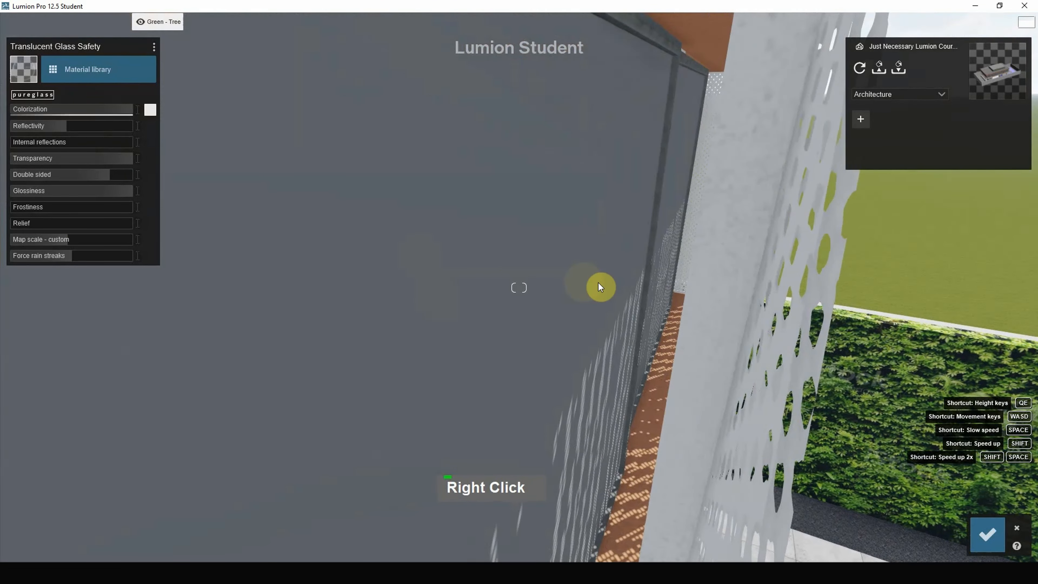
{"action": "left_click", "coordinate": [600, 268]}
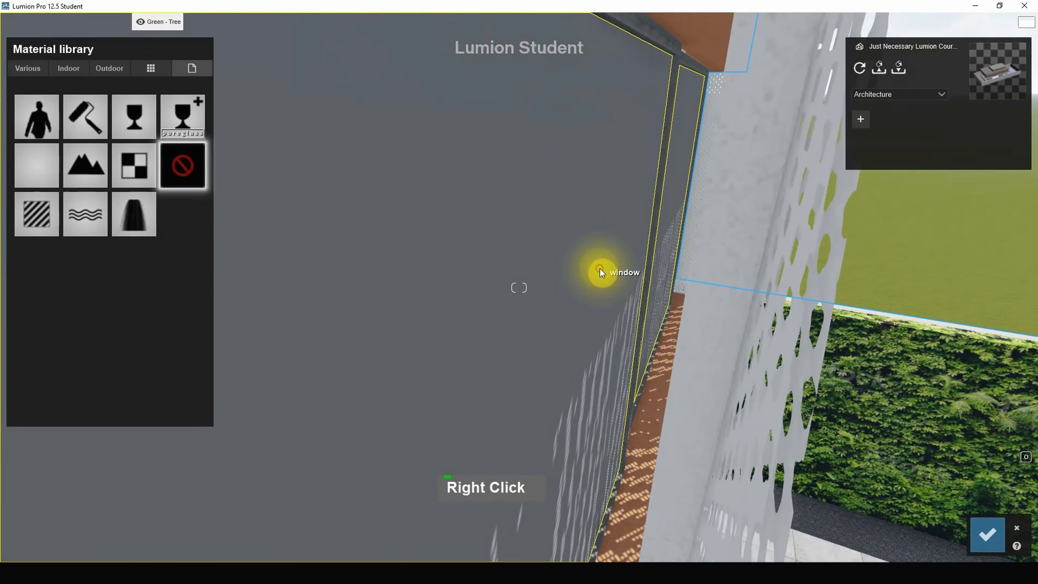
{"action": "left_click", "coordinate": [109, 68]}
{"action": "left_click", "coordinate": [113, 98]}
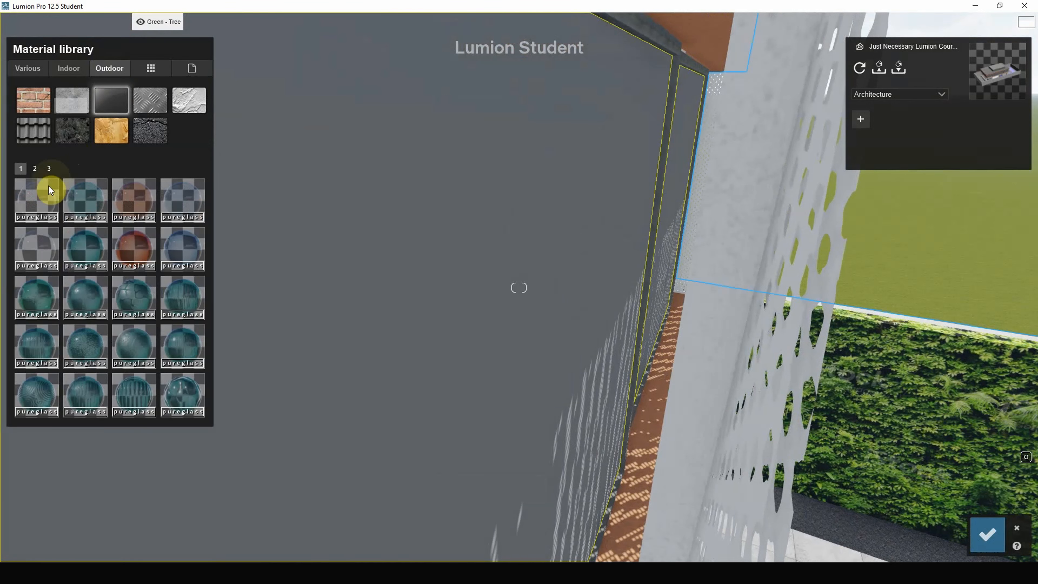
{"action": "left_click", "coordinate": [41, 200]}
{"action": "left_click", "coordinate": [502, 304]}
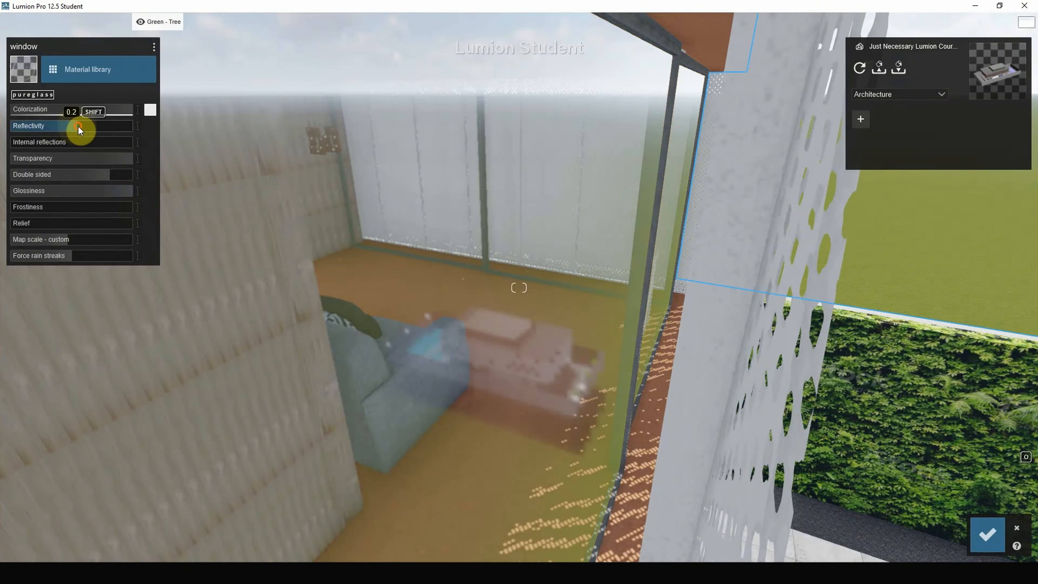
- Assign the fourth material of the Indoor Wood category, a plain light-brown wood, to the interior walls around the bedroom
{"action": "scroll", "coordinate": [486, 308], "scroll_direction": "up", "scroll_amount": 5}
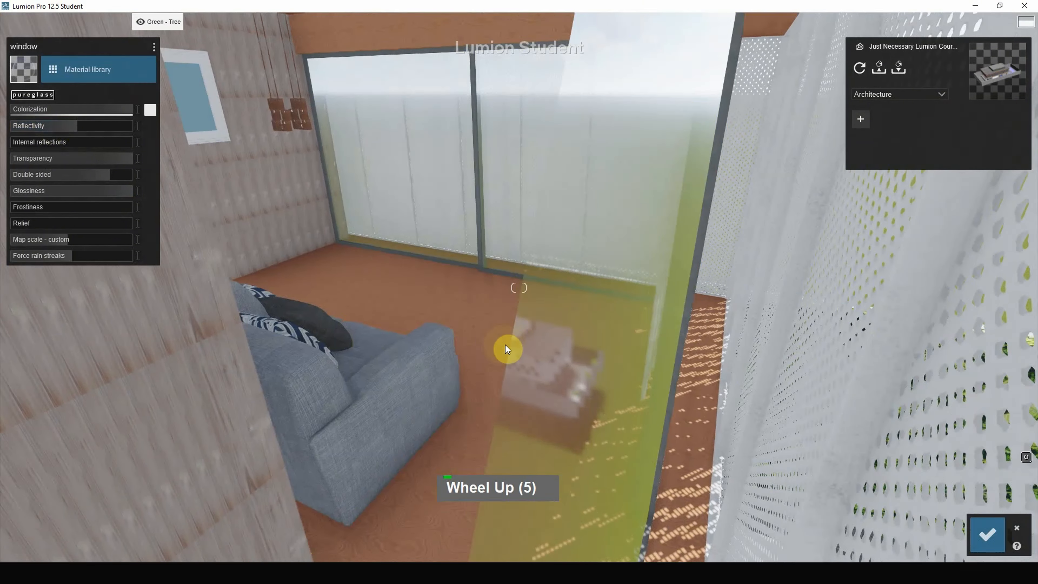
{"action": "scroll", "coordinate": [505, 339], "scroll_direction": "up", "scroll_amount": 4}
{"action": "right_click_drag", "start_coordinate": [506, 334], "coordinate": [409, 315]}
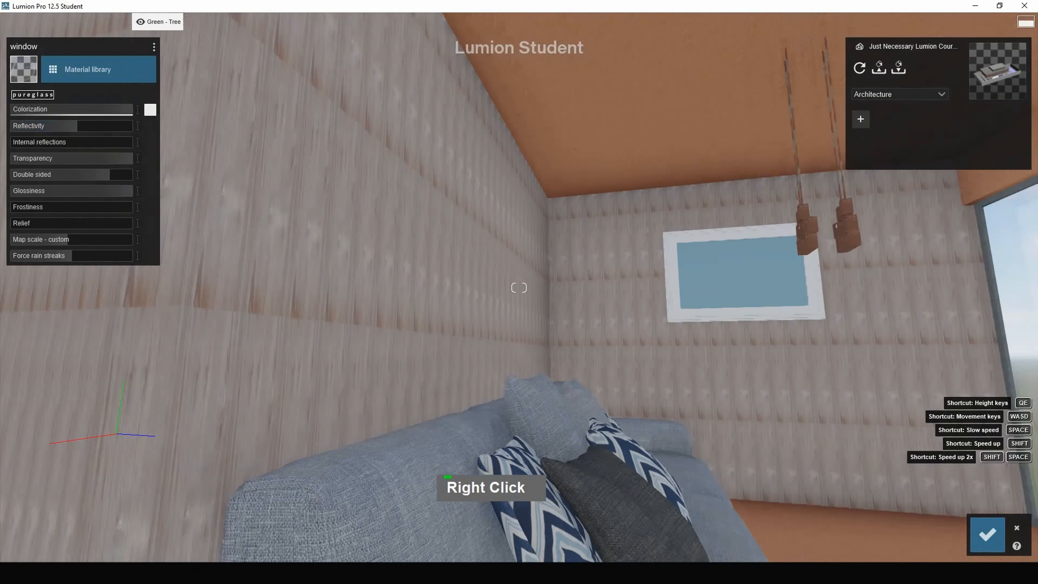
{"action": "key", "text": "a"}
{"action": "right_click_drag", "start_coordinate": [551, 365], "coordinate": [612, 283]}
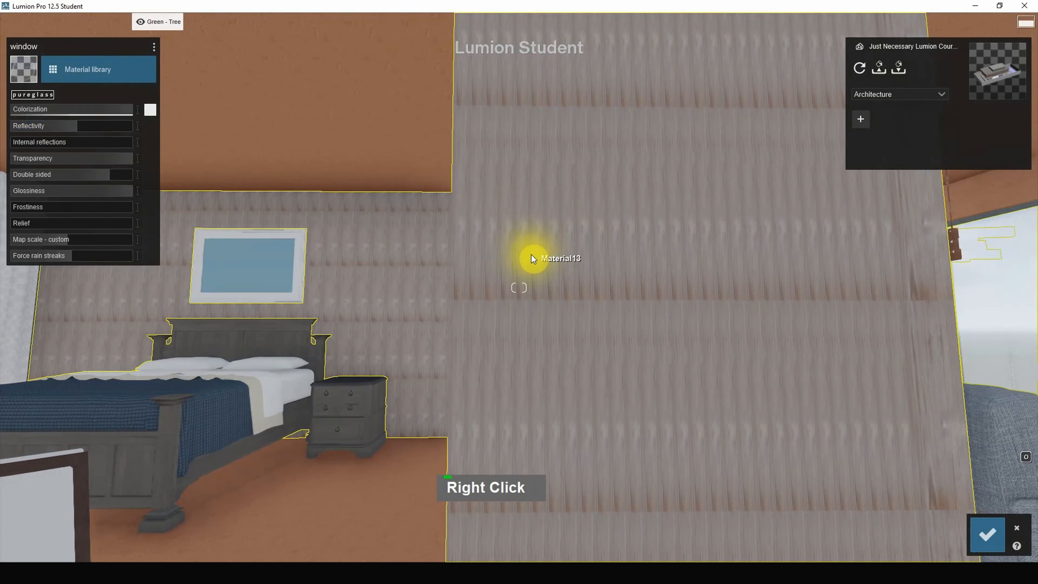
{"action": "left_click", "coordinate": [531, 256]}
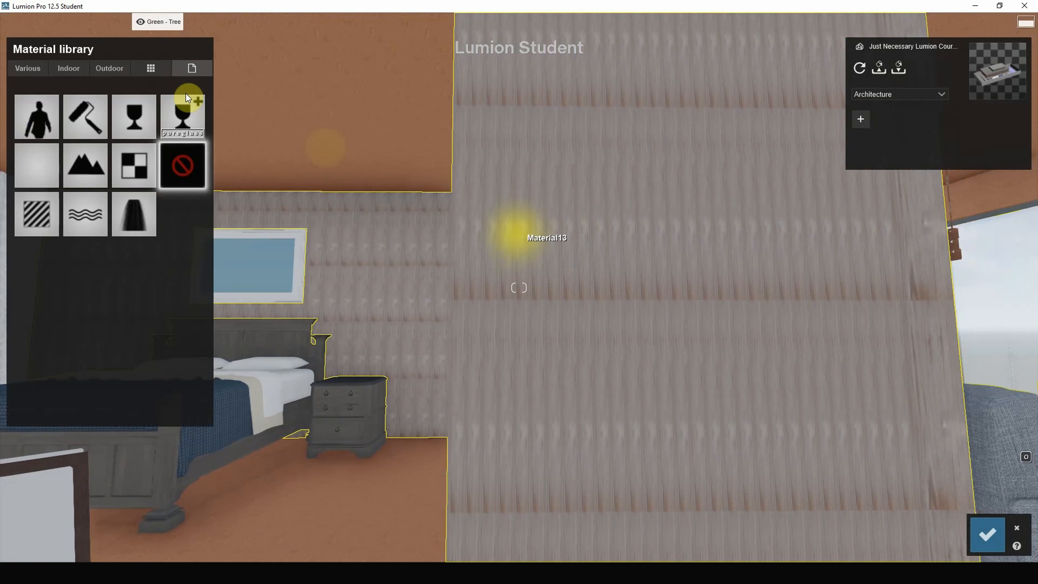
{"action": "left_click", "coordinate": [67, 67]}
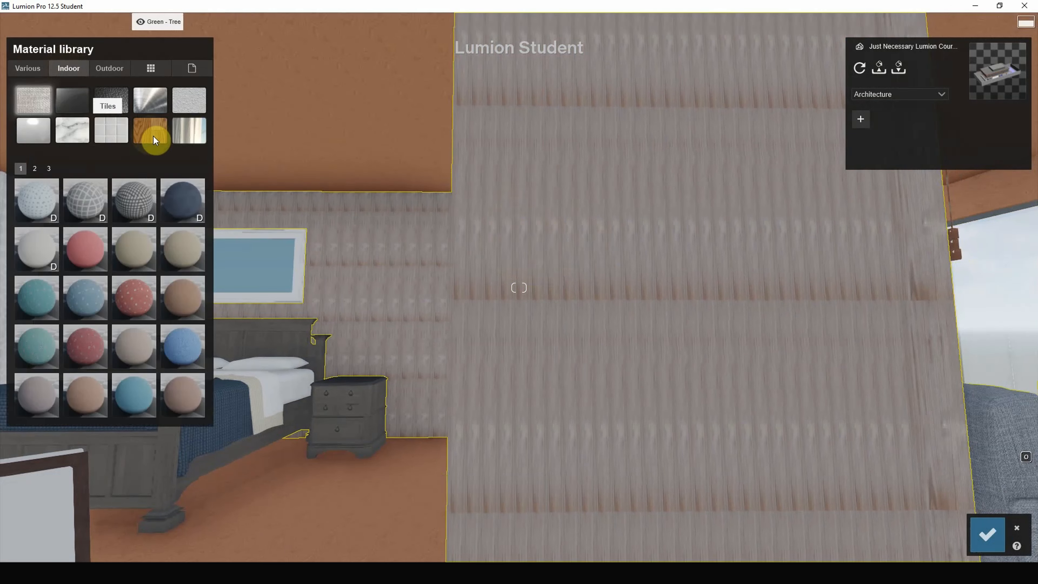
{"action": "left_click", "coordinate": [147, 130]}
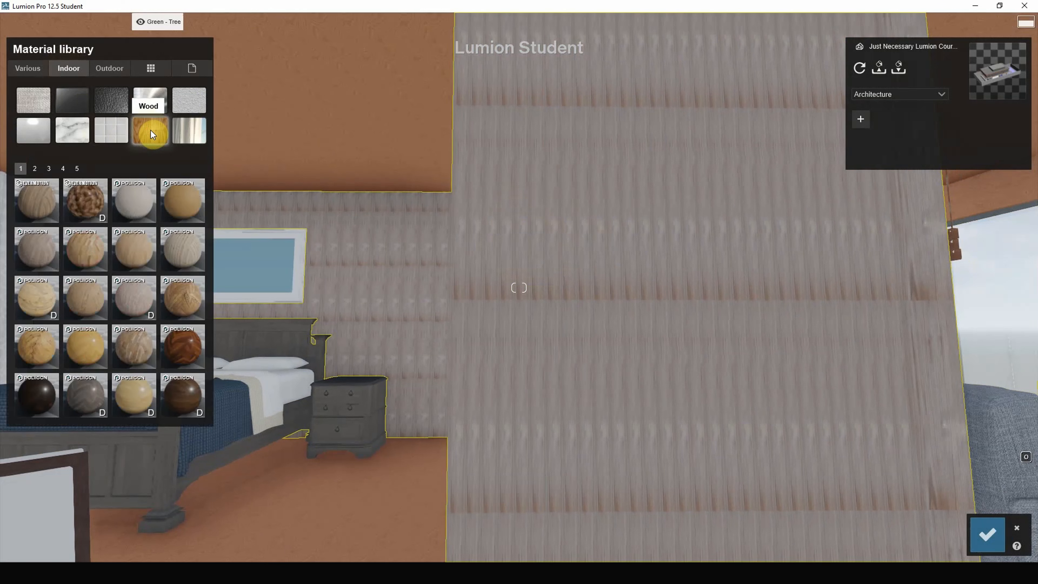
{"action": "left_click", "coordinate": [182, 202]}
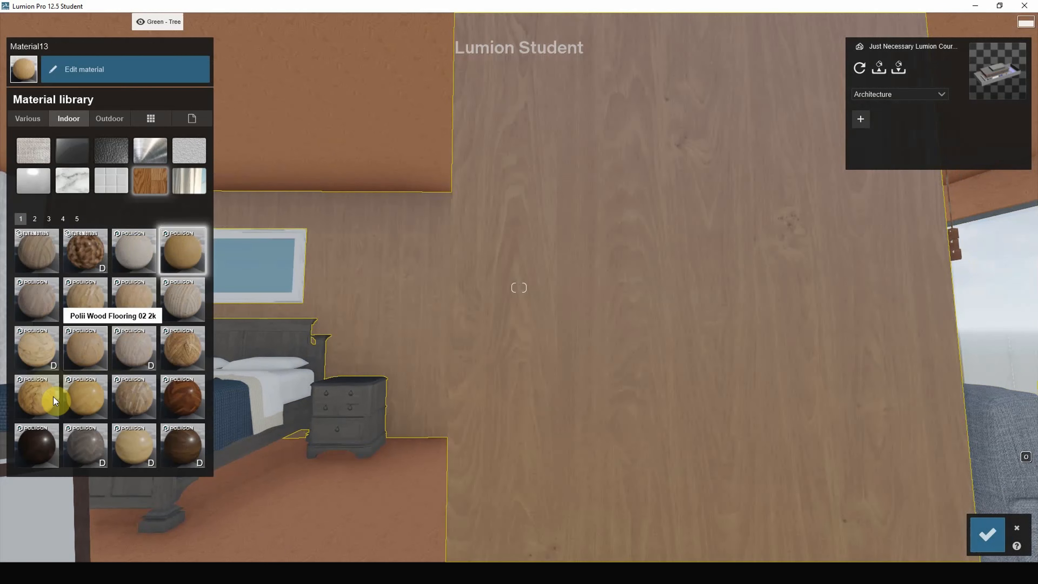
- Try other wood materials such as Polii Wood Flooring 043 2k on the interior walls, and reapply the plain light-brown wood
{"action": "left_click", "coordinate": [85, 409]}
{"action": "left_click", "coordinate": [133, 450]}
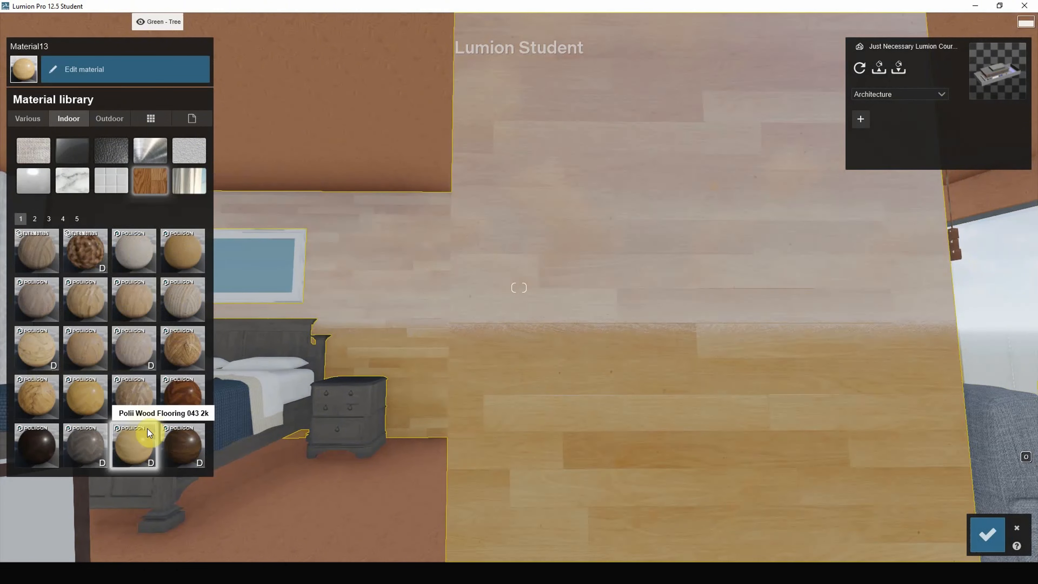
{"action": "left_click", "coordinate": [198, 248]}
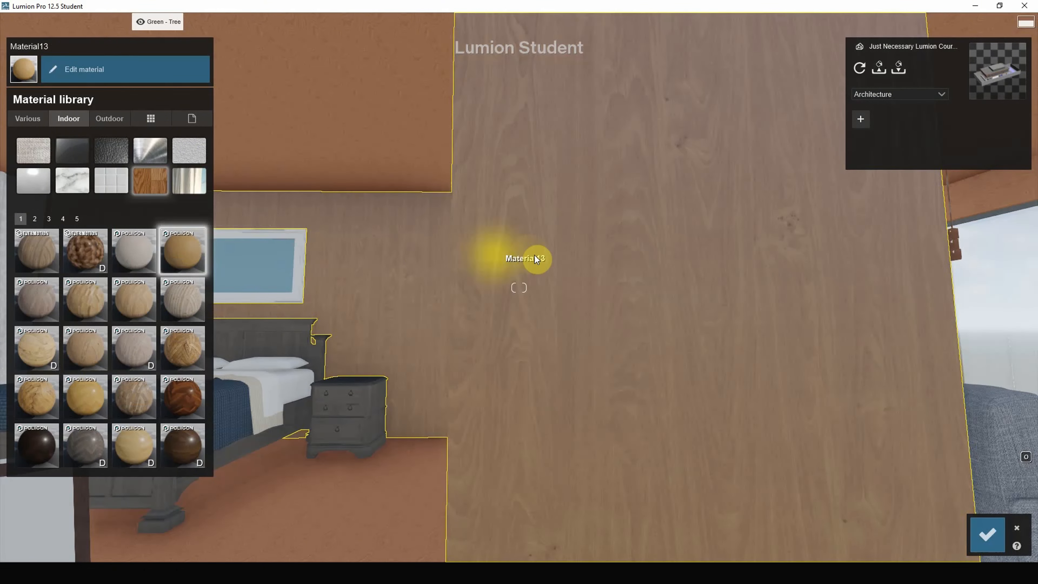
{"action": "right_click_drag", "start_coordinate": [421, 325], "coordinate": [419, 324]}
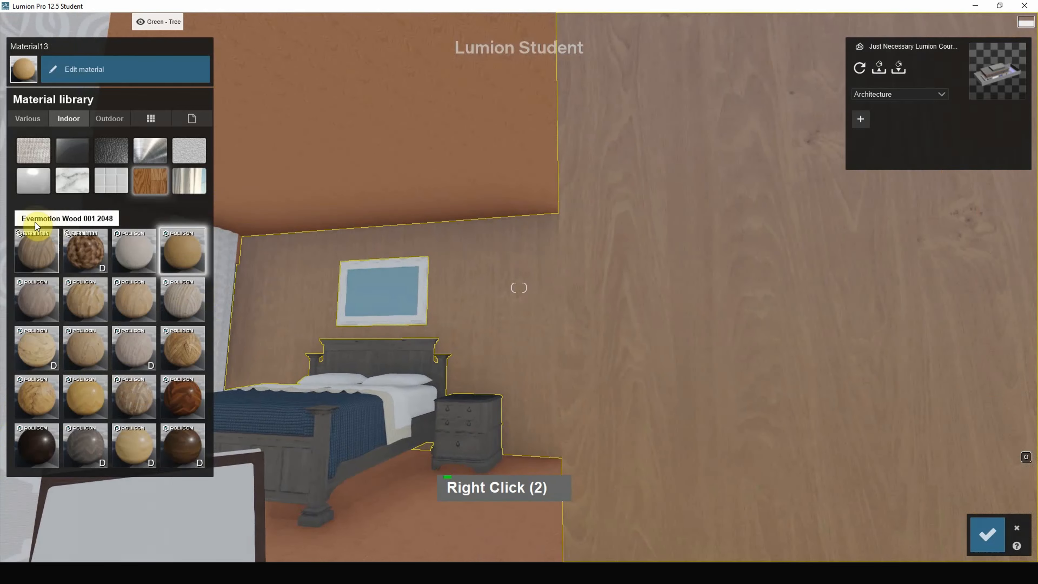
- Try wood floor materials from the third page of Indoor Wood on the interior walls, including Wood Floor 016 1024 and Wood Floor 012 1024
{"action": "left_click", "coordinate": [35, 218]}
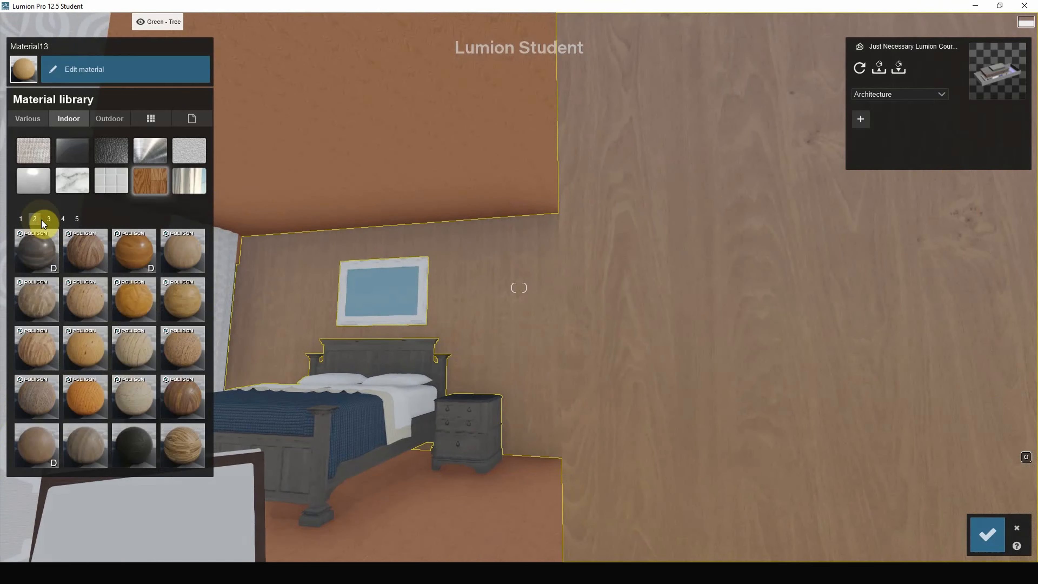
{"action": "left_click", "coordinate": [49, 218]}
{"action": "left_click", "coordinate": [141, 362]}
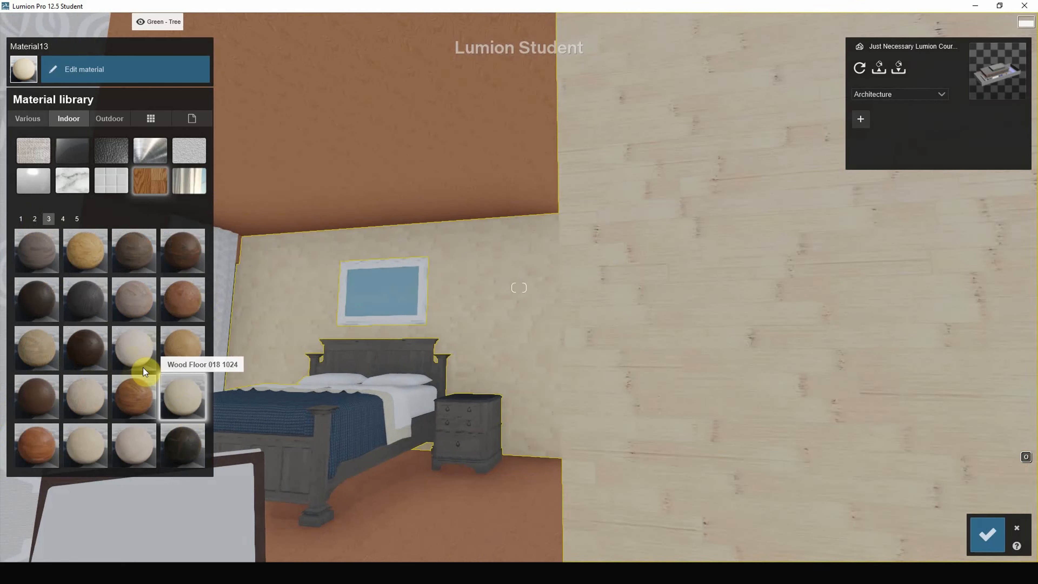
{"action": "left_click", "coordinate": [88, 406]}
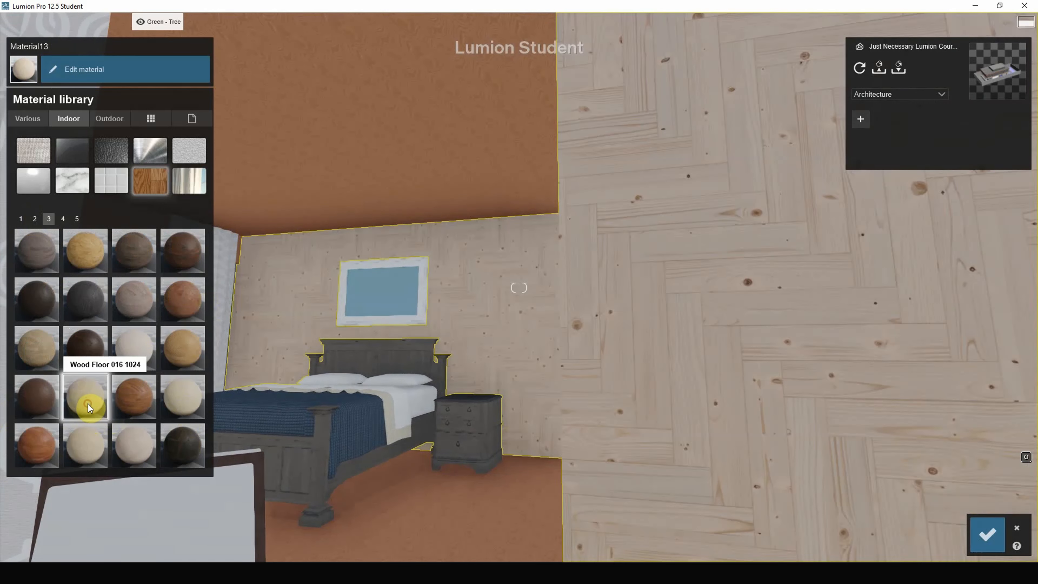
{"action": "left_click", "coordinate": [35, 348]}
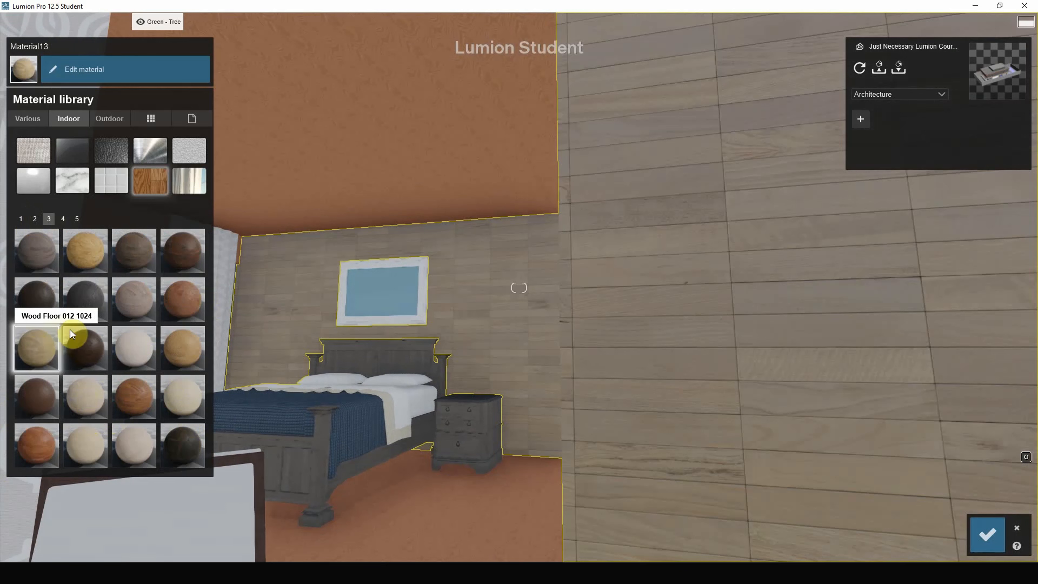
- Try Wood 046 and the fourth material on the second page of Indoor Wood on the interior walls
{"action": "left_click", "coordinate": [35, 218]}
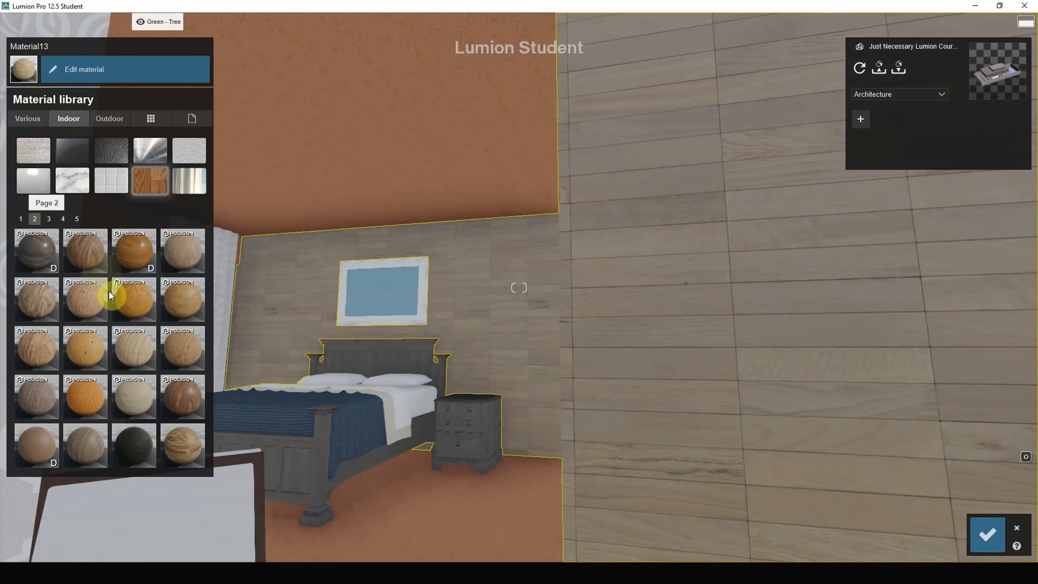
{"action": "left_click", "coordinate": [130, 398]}
{"action": "left_click", "coordinate": [37, 443]}
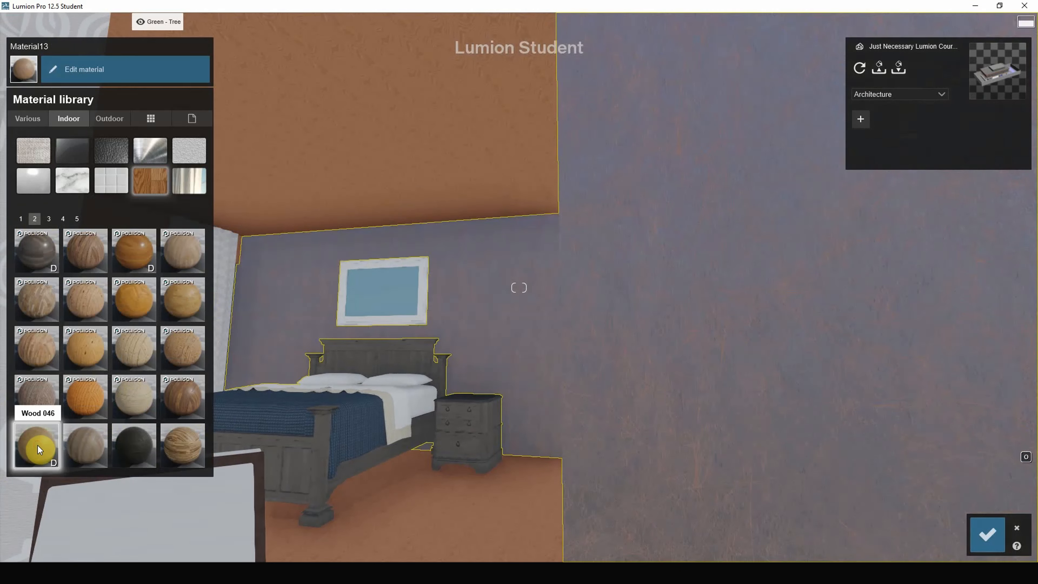
{"action": "left_click", "coordinate": [181, 254]}
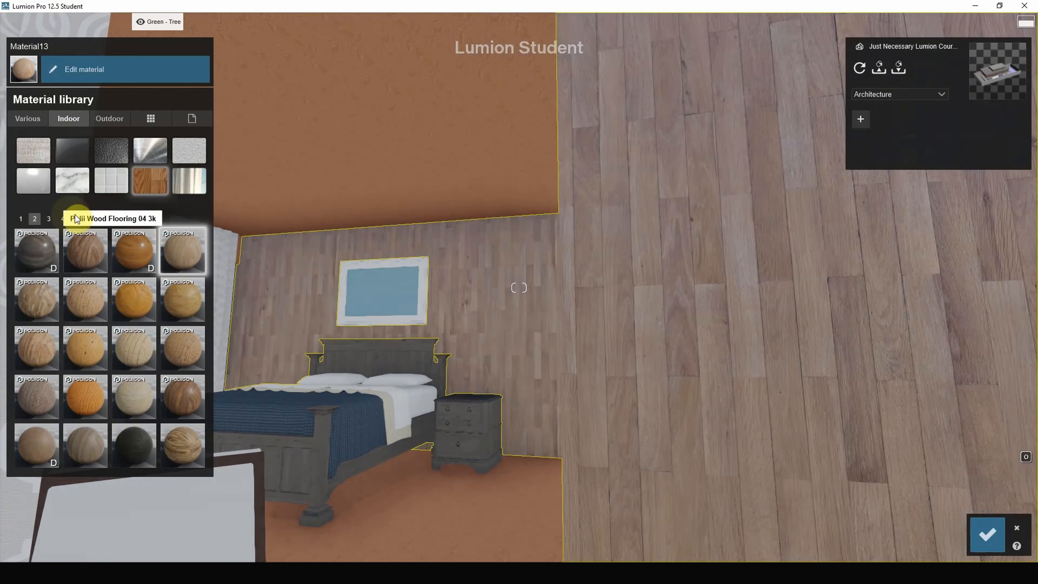
- Assign the third material on the fourth page of Indoor Wood, a light plank wood, to the interior walls
{"action": "left_click", "coordinate": [64, 219]}
{"action": "left_click", "coordinate": [84, 257]}
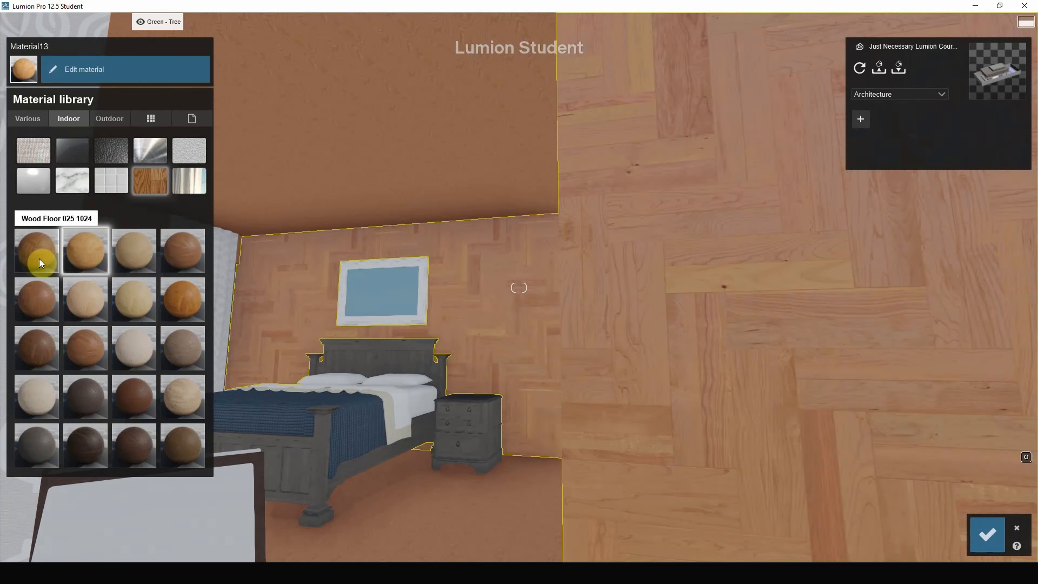
{"action": "left_click", "coordinate": [120, 257]}
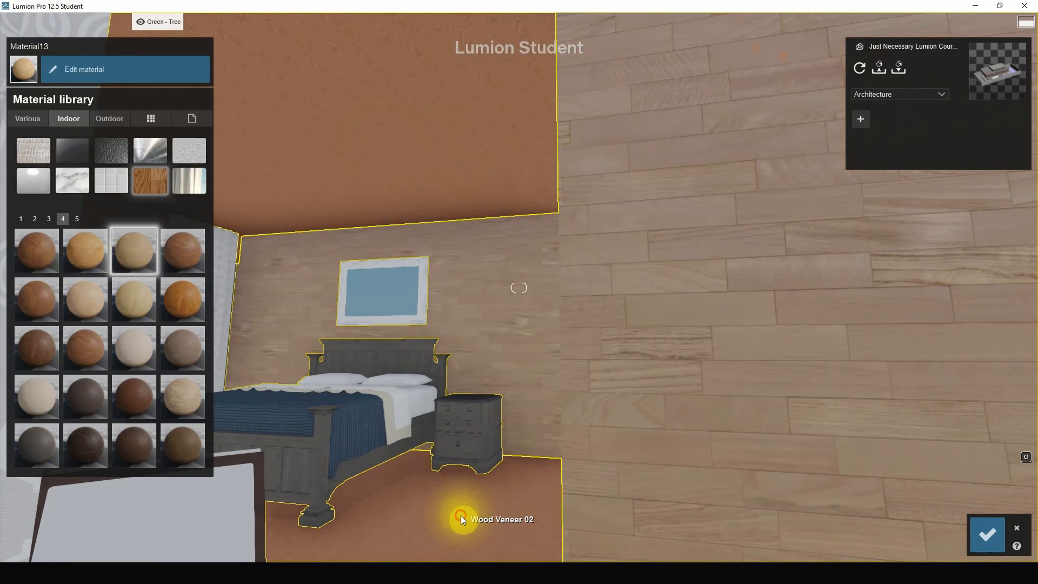
- Assign a plain grey Indoor material, the third in its third row, to the Wood Veneer 02 surfaces of the bedroom floor and ceiling
{"action": "left_click", "coordinate": [465, 507]}
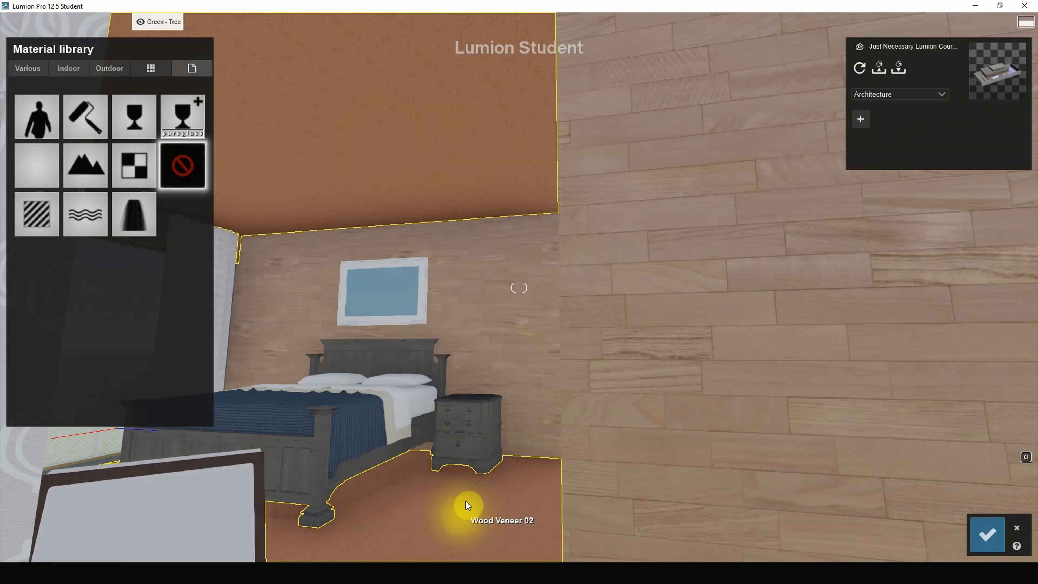
{"action": "left_click", "coordinate": [66, 67]}
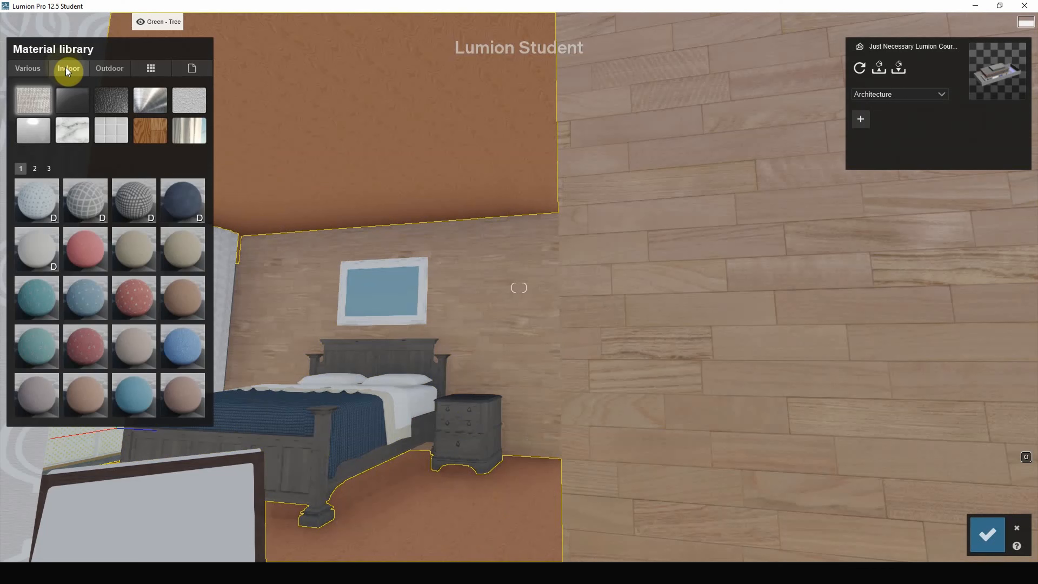
{"action": "left_click", "coordinate": [185, 102]}
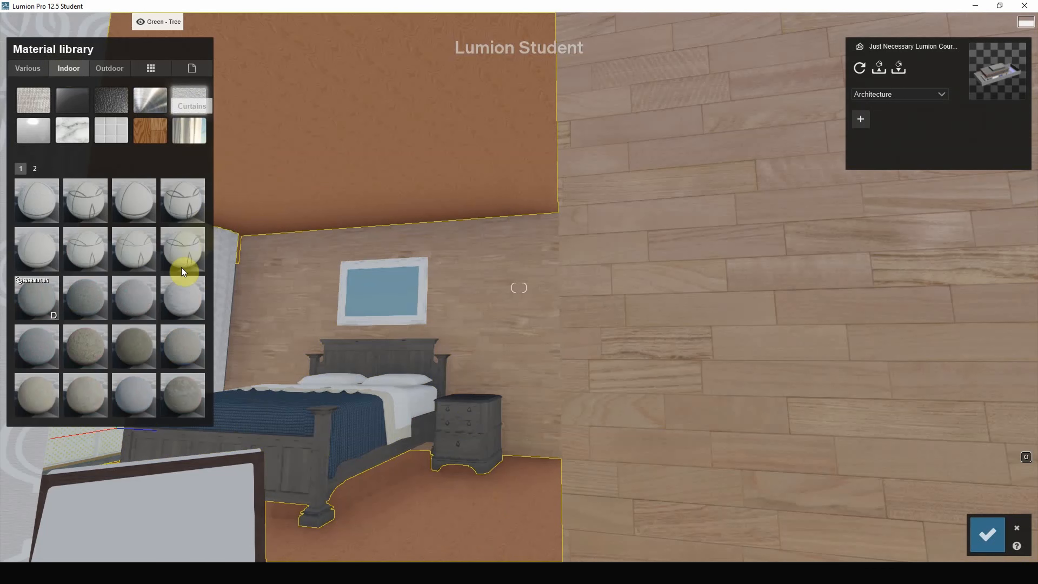
{"action": "left_click", "coordinate": [124, 305]}
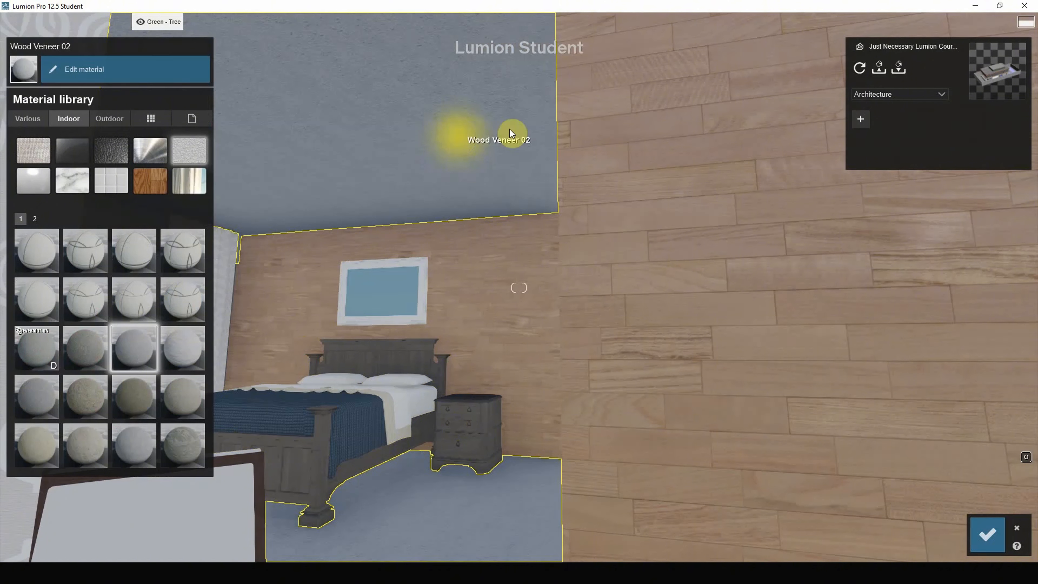
- Set the bedroom floor and ceiling material's relief to 0.3 and colorization to 0.7, and lower its gloss and reflectivity
{"action": "left_click", "coordinate": [468, 133]}
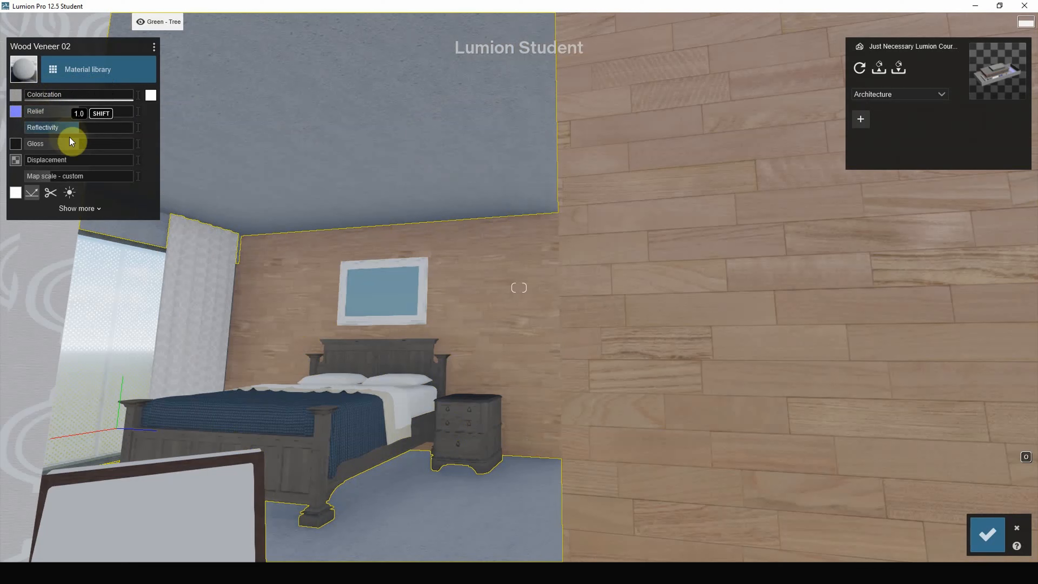
{"action": "left_click_drag", "start_coordinate": [72, 142], "coordinate": [37, 146]}
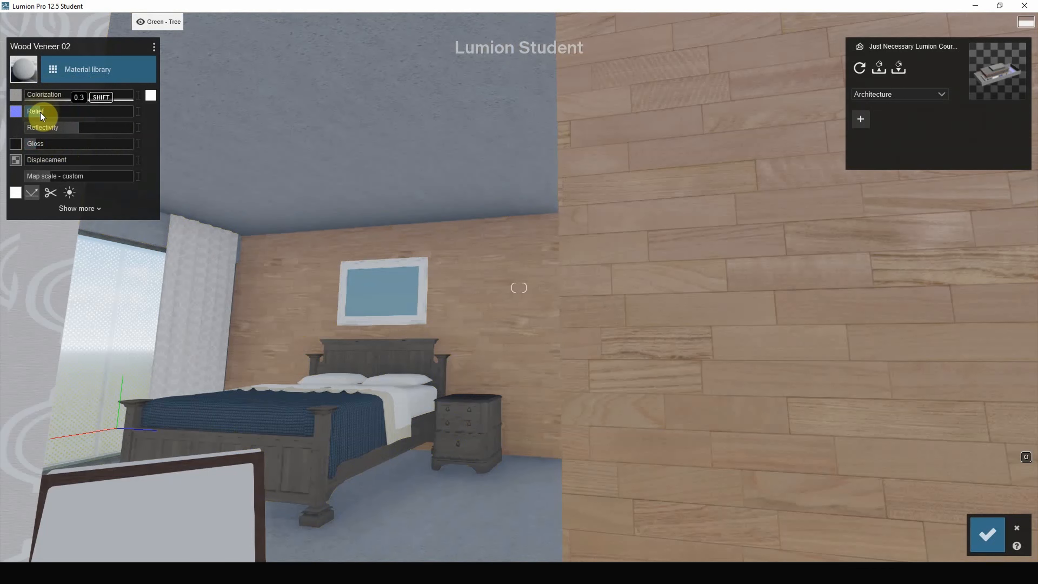
{"action": "left_click_drag", "start_coordinate": [57, 126], "coordinate": [142, 129]}
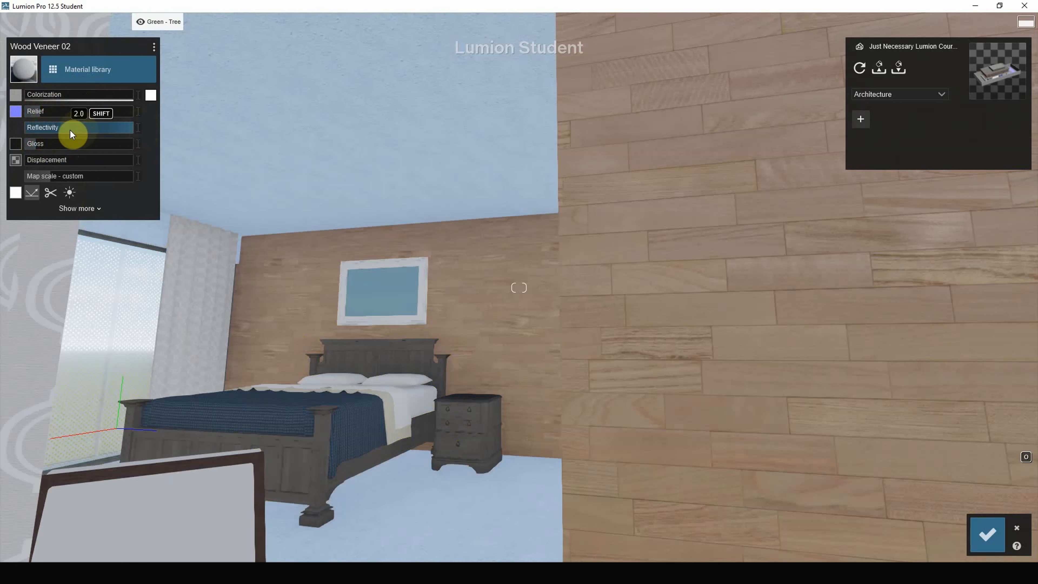
{"action": "left_click_drag", "start_coordinate": [70, 130], "coordinate": [34, 130]}
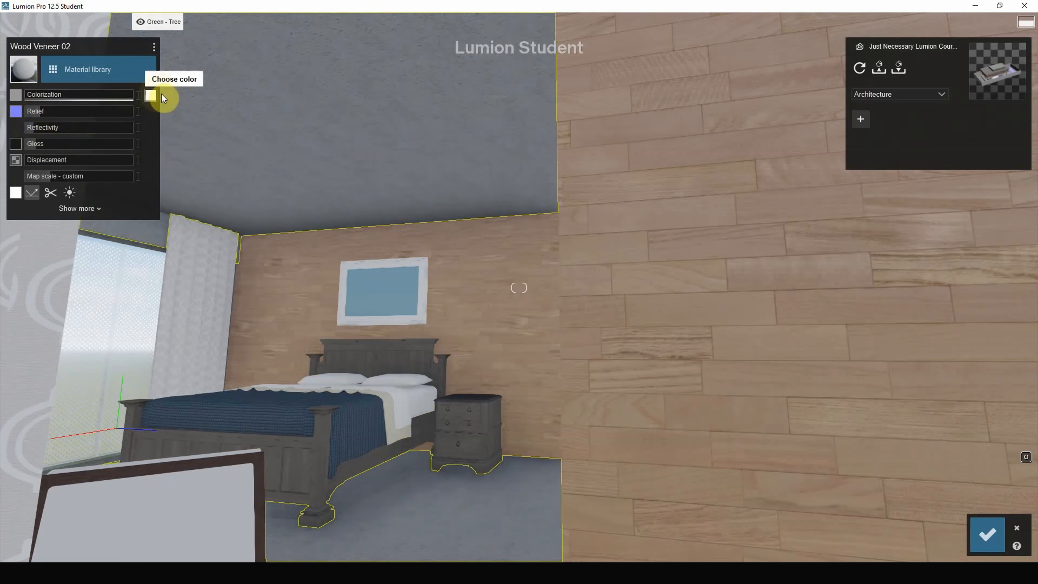
{"action": "left_click_drag", "start_coordinate": [54, 95], "coordinate": [100, 102]}
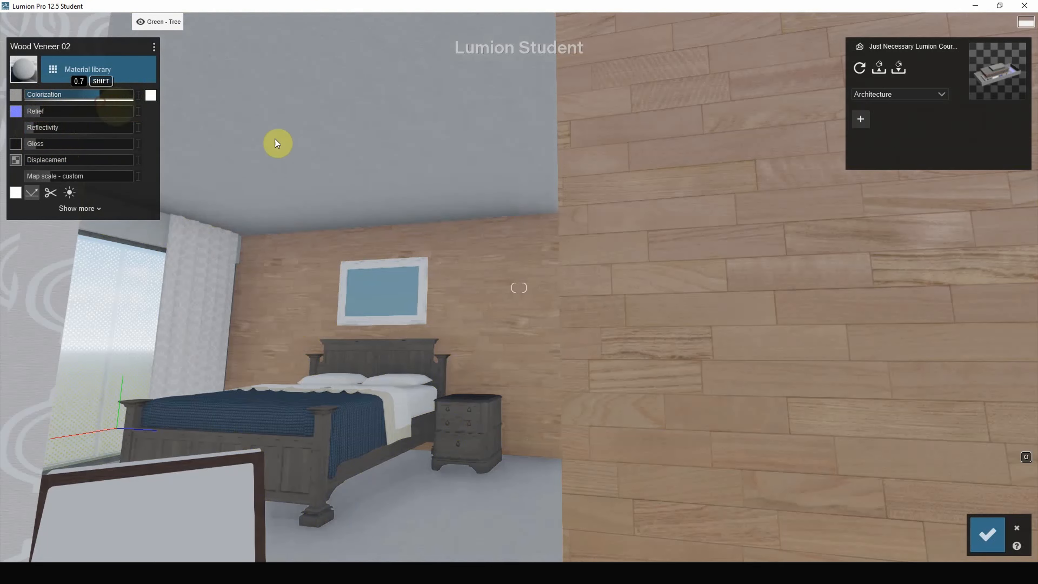
- Assign Metal Painted 002 1024 from the Outdoor Metal category to the window frame beside the perforated facade
{"action": "right_click_drag", "start_coordinate": [275, 143], "coordinate": [715, 315]}
{"action": "scroll", "coordinate": [547, 237], "scroll_direction": "down", "scroll_amount": 3}
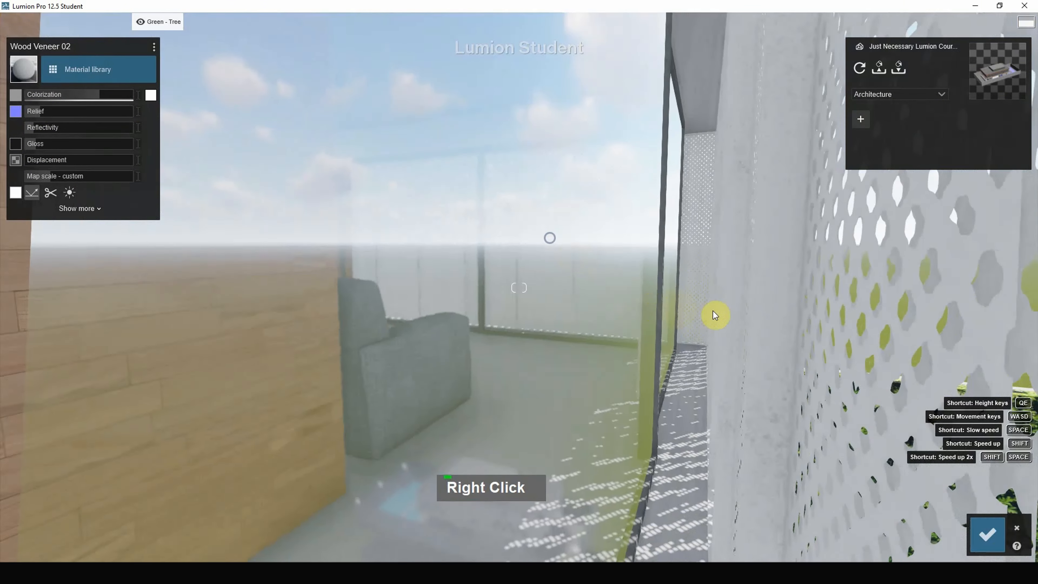
{"action": "left_click", "coordinate": [663, 227]}
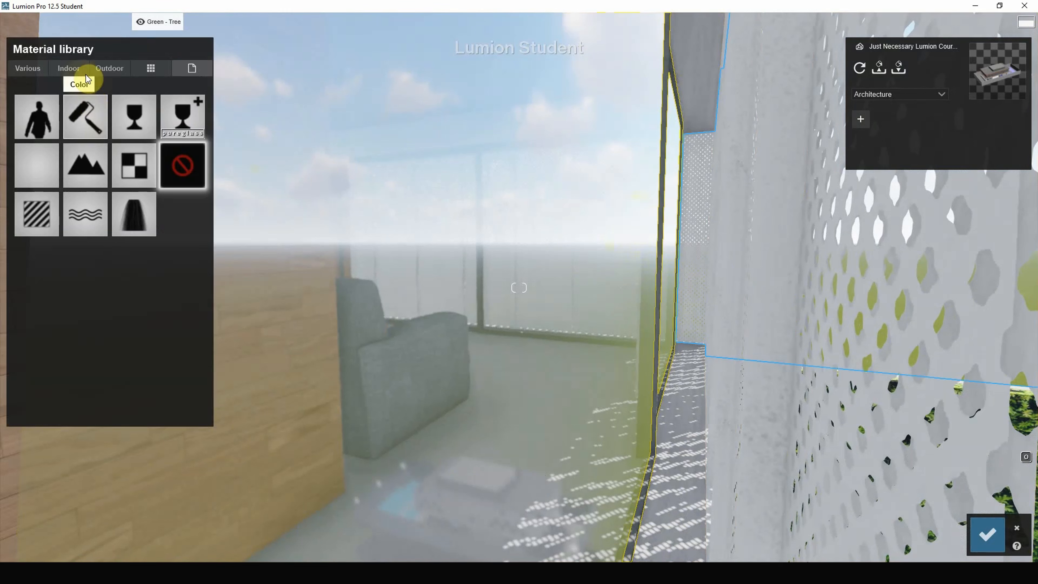
{"action": "left_click", "coordinate": [110, 68]}
{"action": "left_click", "coordinate": [150, 102]}
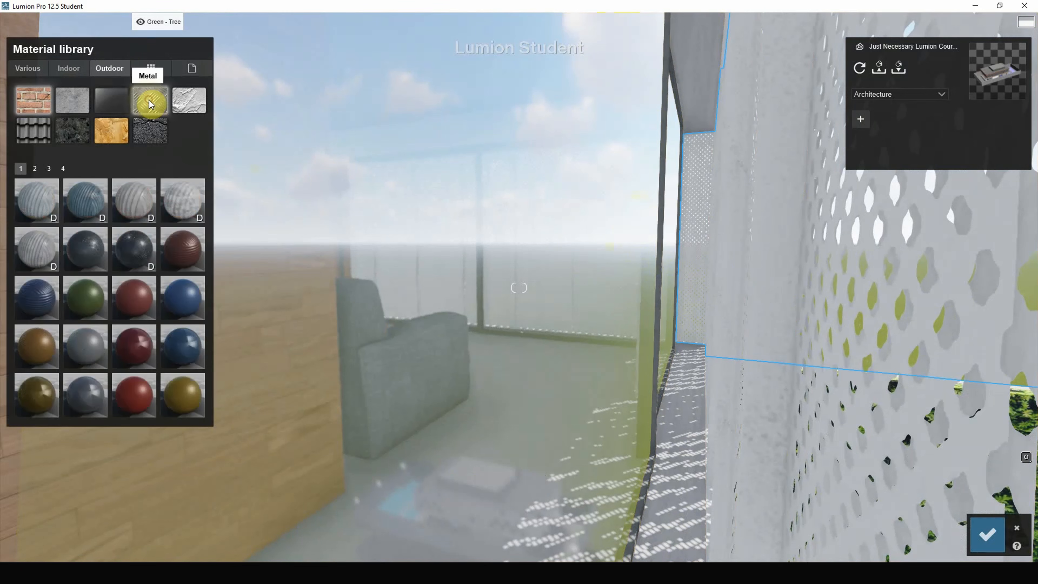
{"action": "left_click", "coordinate": [84, 349]}
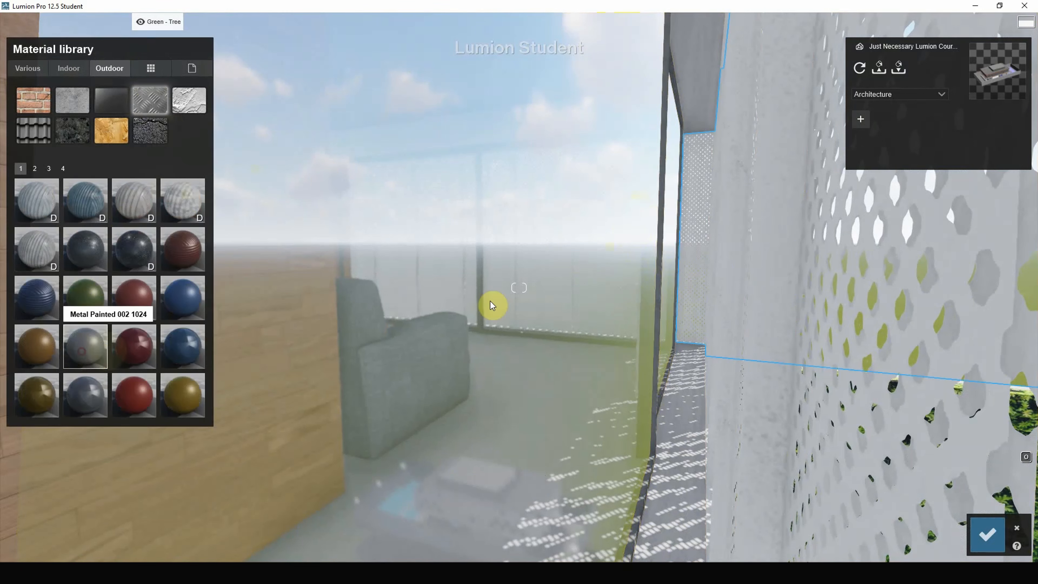
- Set the window frame material's colorization to about 0.9 and lower its relief, reflectivity and gloss
{"action": "left_click", "coordinate": [667, 216]}
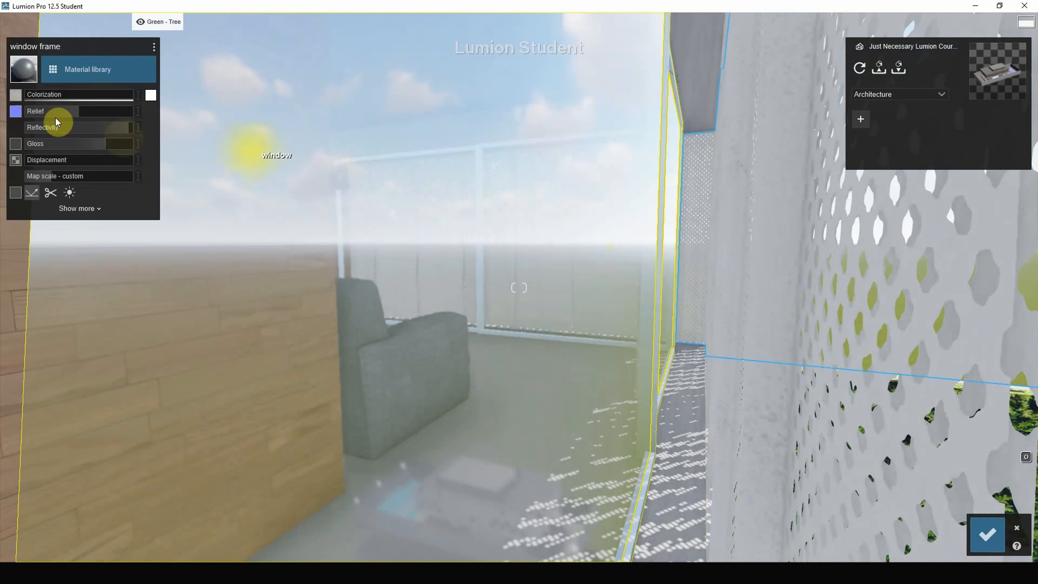
{"action": "left_click_drag", "start_coordinate": [60, 95], "coordinate": [87, 131]}
{"action": "left_click", "coordinate": [85, 141]}
- Assign the Standard material to the Field Square Tile paving of the pool terrace
{"action": "right_click_drag", "start_coordinate": [615, 175], "coordinate": [741, 235]}
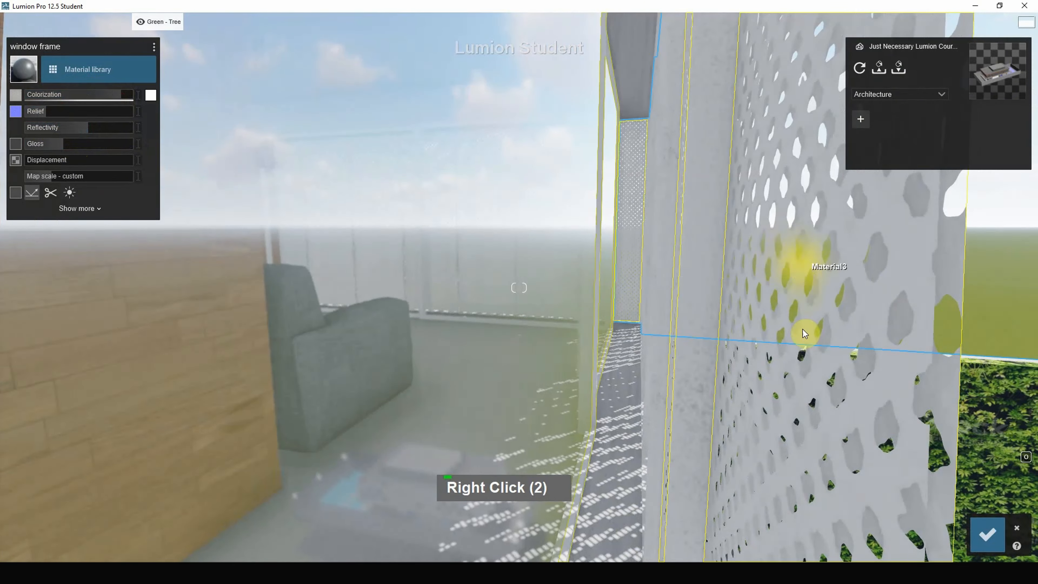
{"action": "scroll", "coordinate": [437, 271], "scroll_direction": "down", "scroll_amount": 4}
{"action": "right_click_drag", "start_coordinate": [437, 271], "coordinate": [538, 224]}
{"action": "scroll", "coordinate": [656, 271], "scroll_direction": "down", "scroll_amount": 20}
{"action": "scroll", "coordinate": [726, 261], "scroll_direction": "down", "scroll_amount": 7}
{"action": "scroll", "coordinate": [539, 224], "scroll_direction": "up", "scroll_amount": 7}
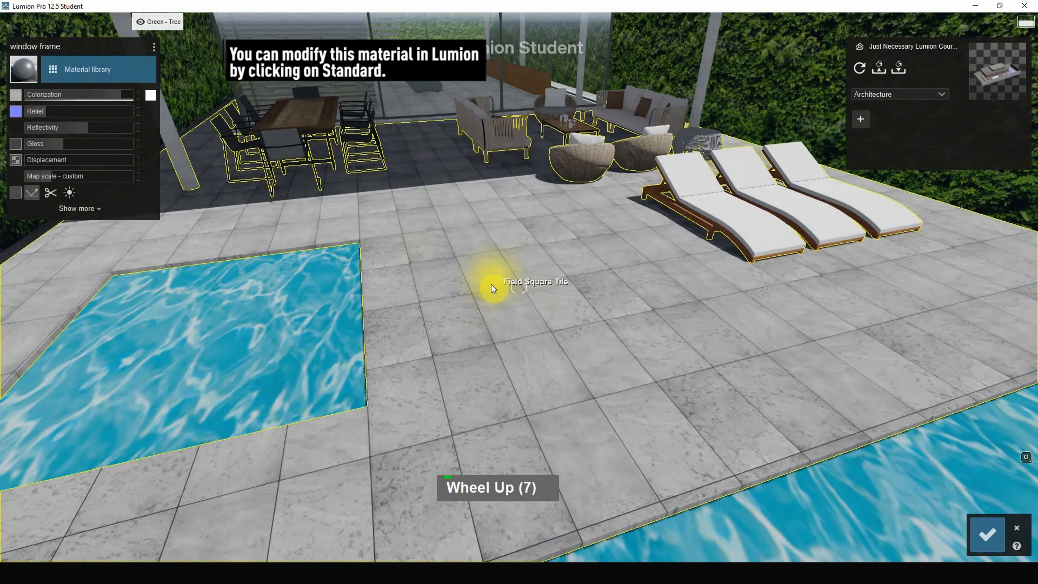
{"action": "left_click", "coordinate": [492, 284]}
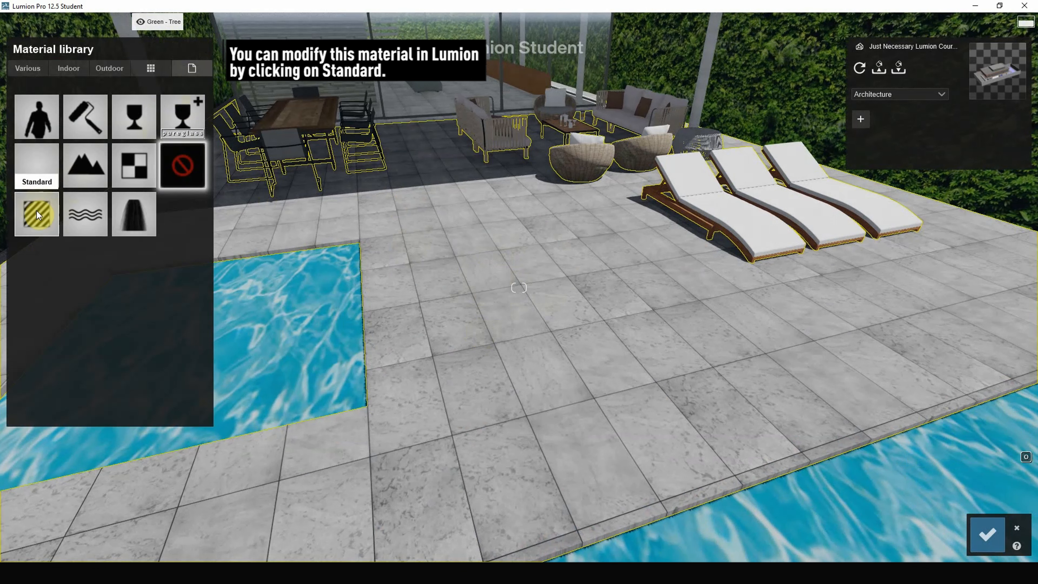
{"action": "left_click", "coordinate": [35, 217]}
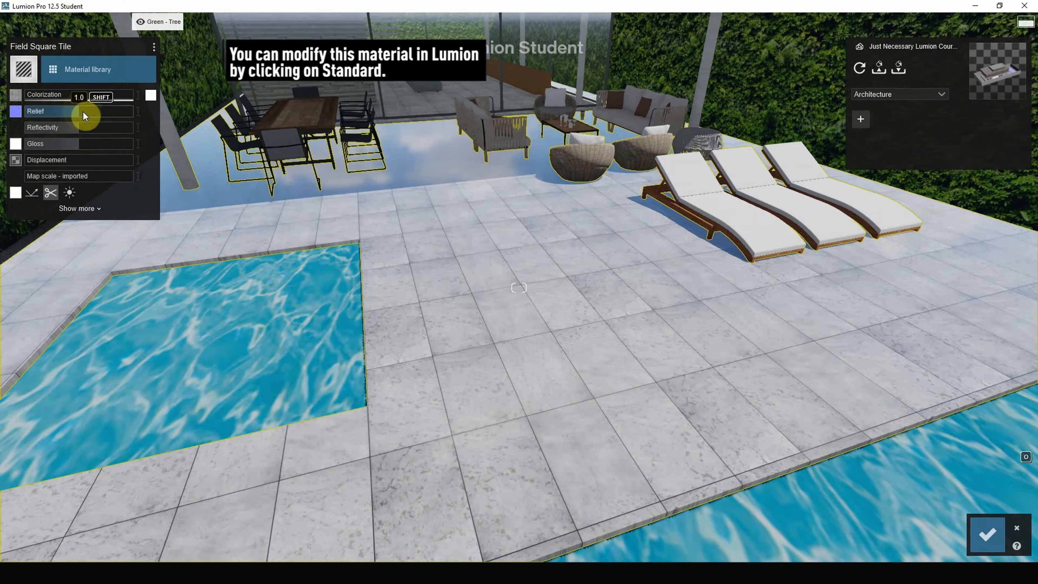
- Raise the terrace tile's relief to its maximum, lower its reflectivity, and try displacement before returning it to 0.0
{"action": "scroll", "coordinate": [453, 258], "scroll_direction": "up", "scroll_amount": 13}
{"action": "scroll", "coordinate": [455, 260], "scroll_direction": "up", "scroll_amount": 3}
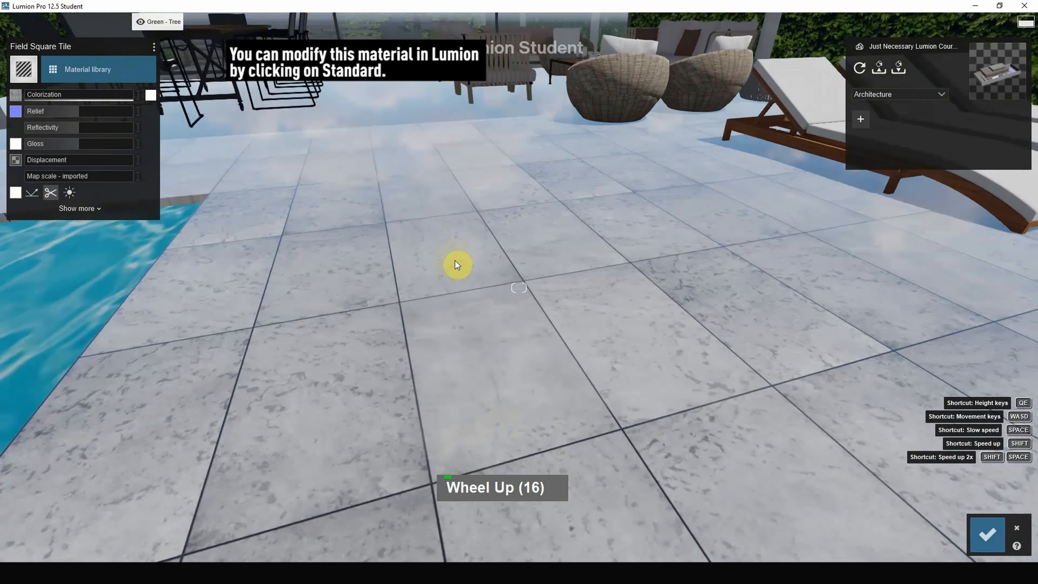
{"action": "left_click_drag", "start_coordinate": [88, 111], "coordinate": [164, 124]}
{"action": "right_click_drag", "start_coordinate": [359, 212], "coordinate": [486, 159]}
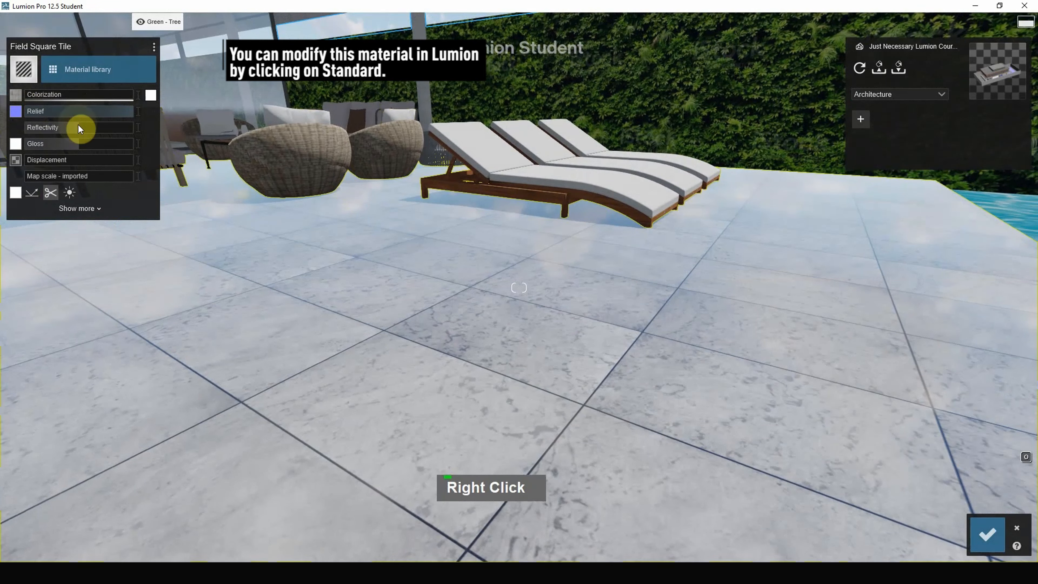
{"action": "left_click_drag", "start_coordinate": [75, 127], "coordinate": [48, 135]}
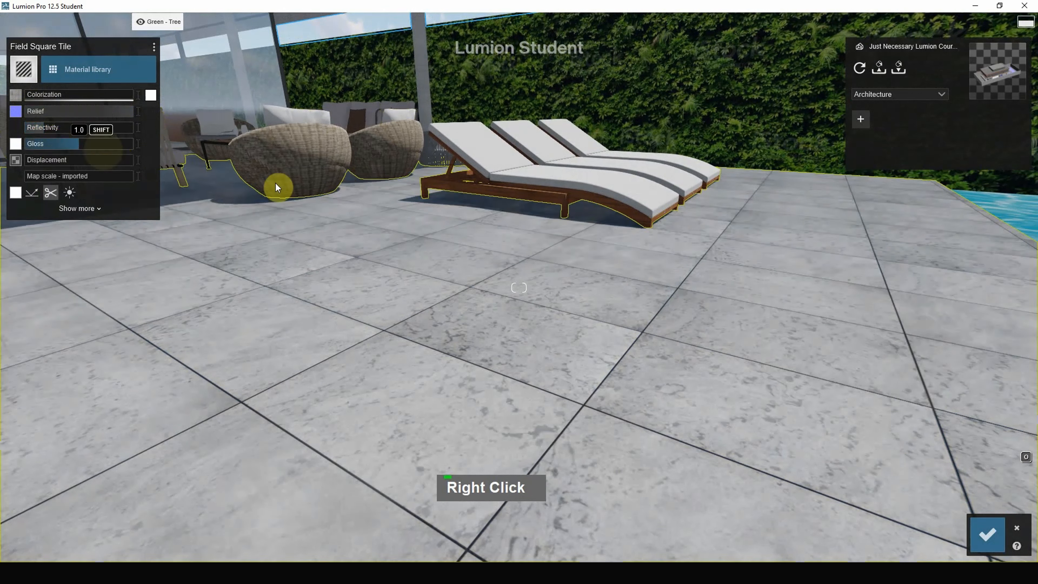
{"action": "left_click_drag", "start_coordinate": [40, 160], "coordinate": [178, 159]}
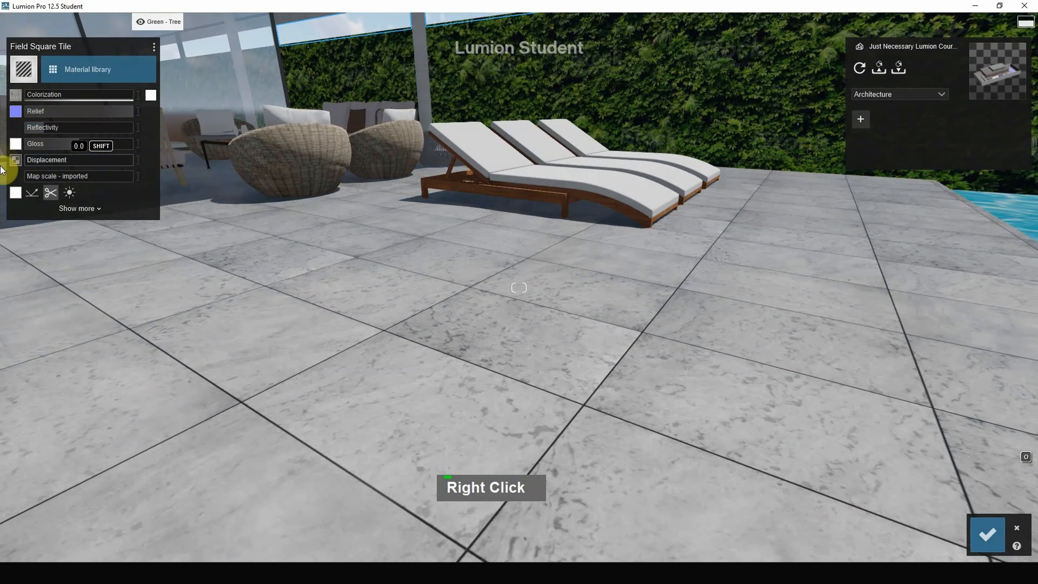
- Assign the Water material to the water surfaces of both terrace pools
{"action": "mouse_move", "coordinate": [788, 281]}
{"action": "right_mouse_down"}
{"action": "mouse_move", "coordinate": [752, 273]}
{"action": "mouse_move", "coordinate": [795, 291]}
{"action": "right_mouse_up"}
{"action": "scroll", "coordinate": [794, 292], "scroll_direction": "down", "scroll_amount": 3}
{"action": "scroll", "coordinate": [855, 296], "scroll_direction": "down", "scroll_amount": 8}
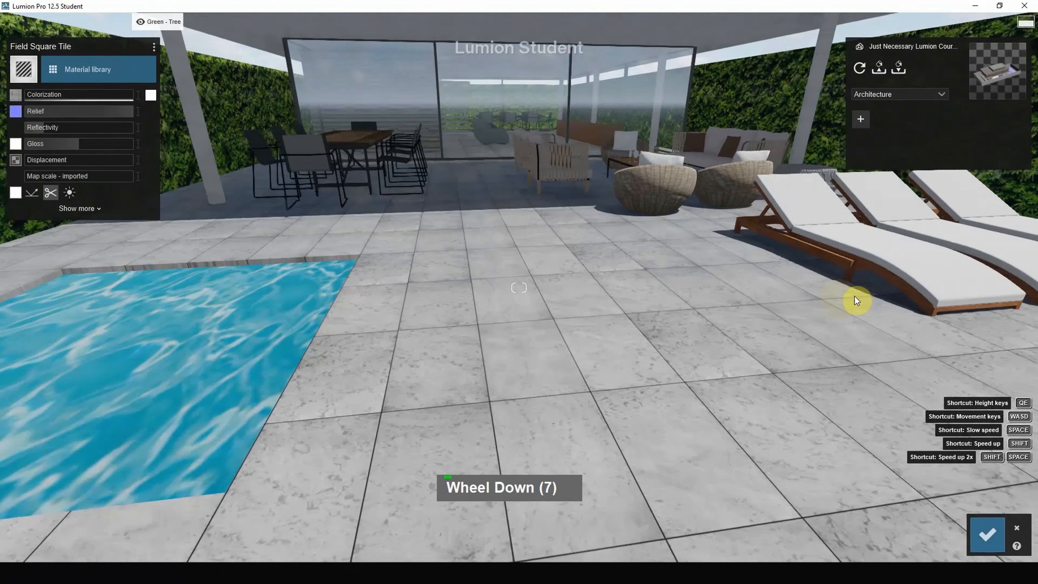
{"action": "right_click_drag", "start_coordinate": [911, 267], "coordinate": [961, 214]}
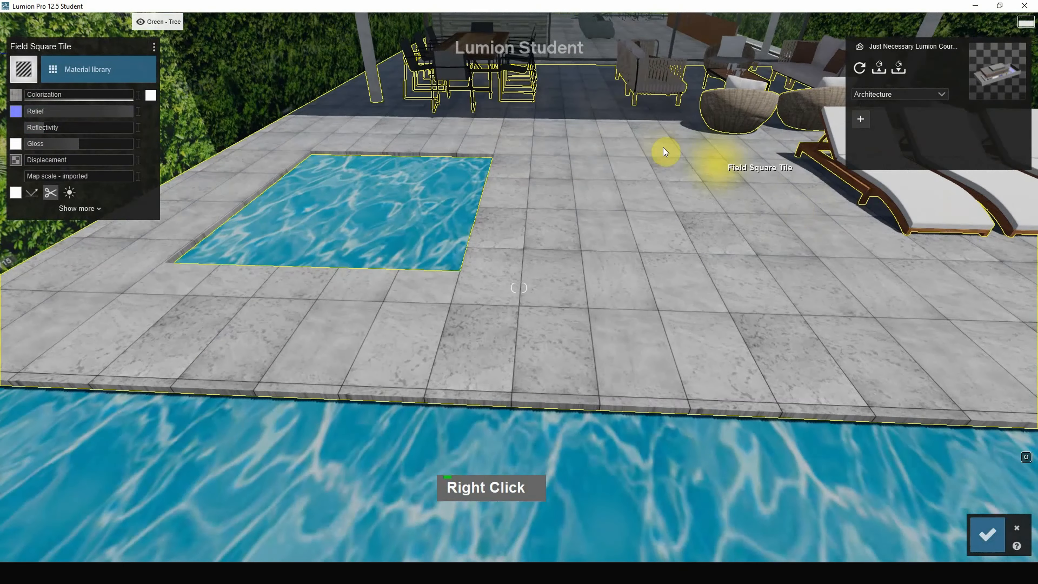
{"action": "left_click", "coordinate": [340, 214]}
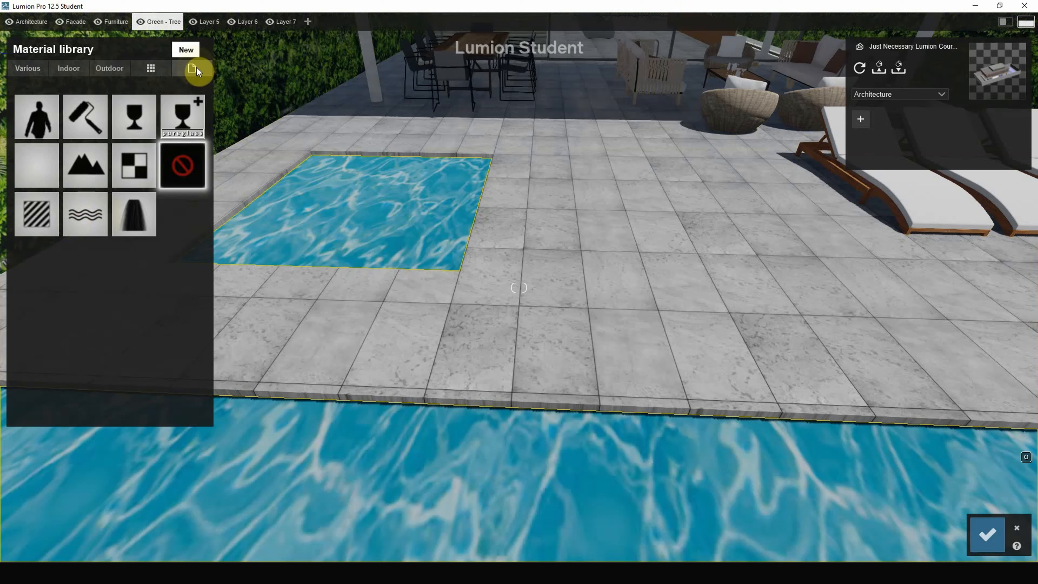
{"action": "left_click", "coordinate": [84, 230]}
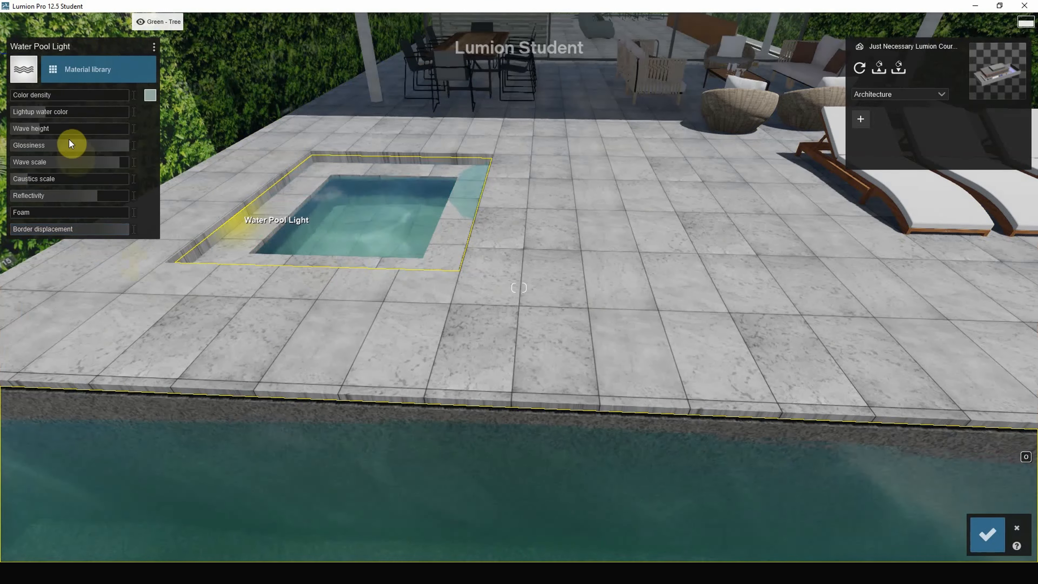
- Lower the wave height of the terrace pool water and try maximum foam before returning it to 0.0
{"action": "left_click_drag", "start_coordinate": [49, 130], "coordinate": [1, 136]}
{"action": "left_click", "coordinate": [20, 129]}
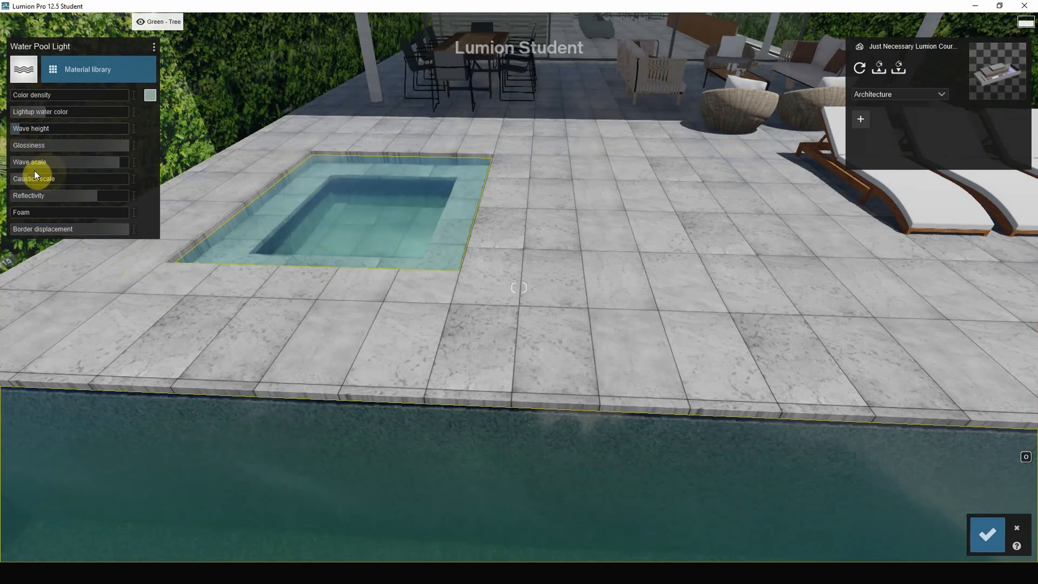
{"action": "left_click_drag", "start_coordinate": [26, 212], "coordinate": [162, 221]}
{"action": "right_click_drag", "start_coordinate": [368, 234], "coordinate": [276, 223]}
{"action": "scroll", "coordinate": [593, 255], "scroll_direction": "down", "scroll_amount": 7}
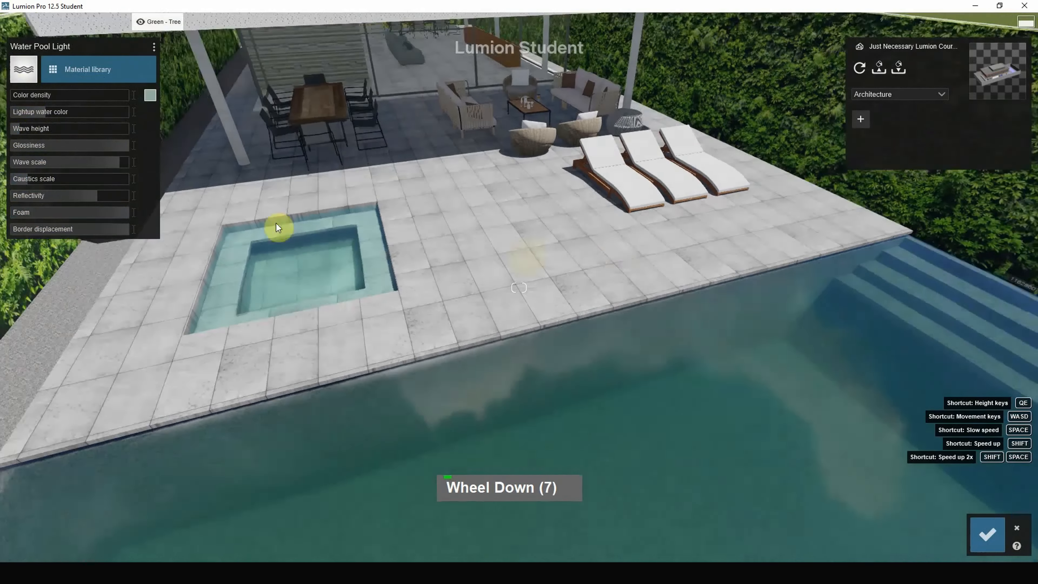
{"action": "left_click_drag", "start_coordinate": [35, 211], "coordinate": [11, 212]}
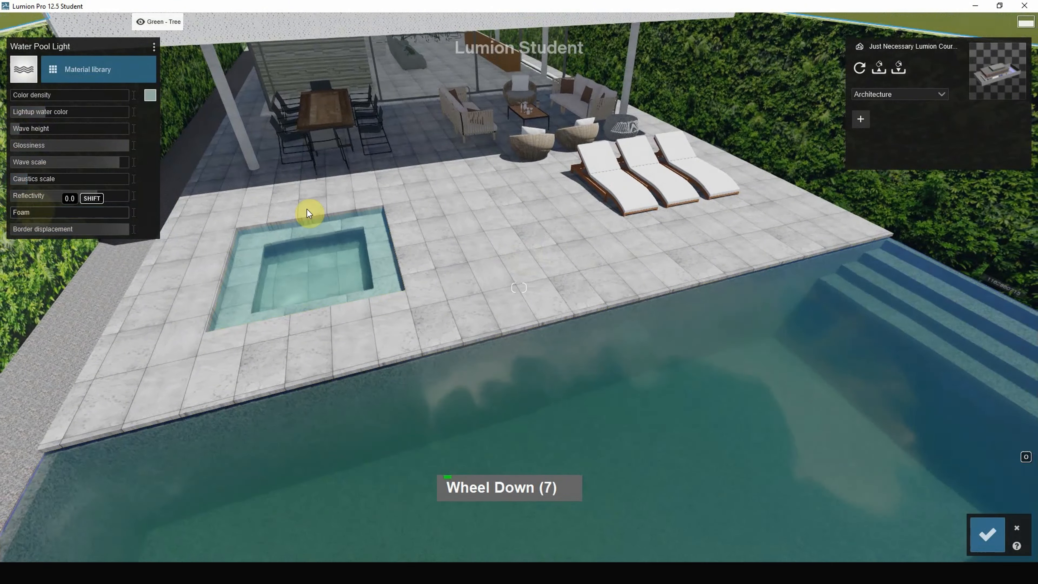
- Assign the Carpet 005 2048 fabric to the sun lounger cushions and set its colorization to roughly four fifths of the range
{"action": "right_click_drag", "start_coordinate": [307, 213], "coordinate": [593, 332]}
{"action": "scroll", "coordinate": [686, 343], "scroll_direction": "up", "scroll_amount": 5}
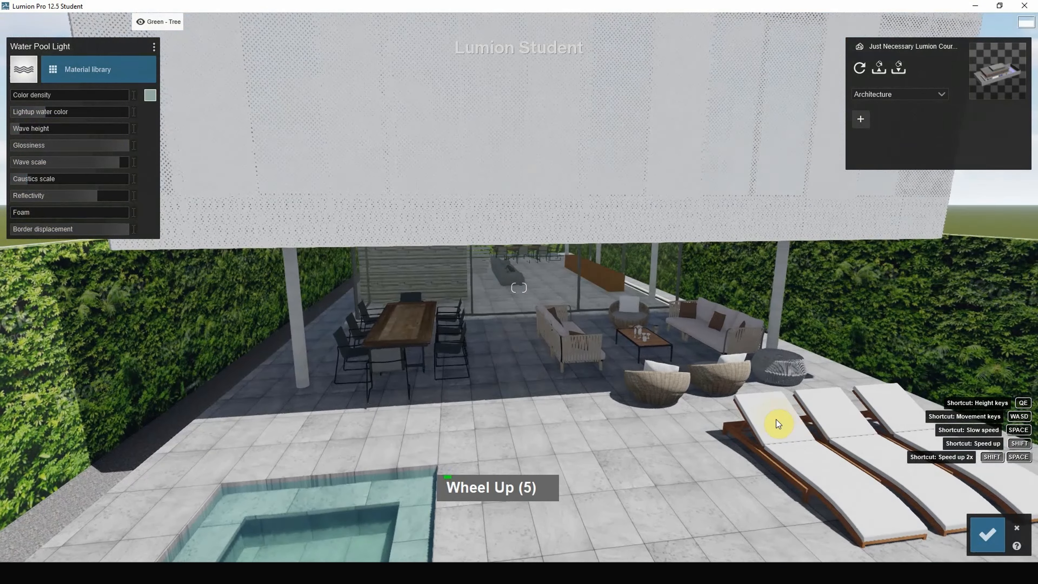
{"action": "left_click", "coordinate": [774, 421]}
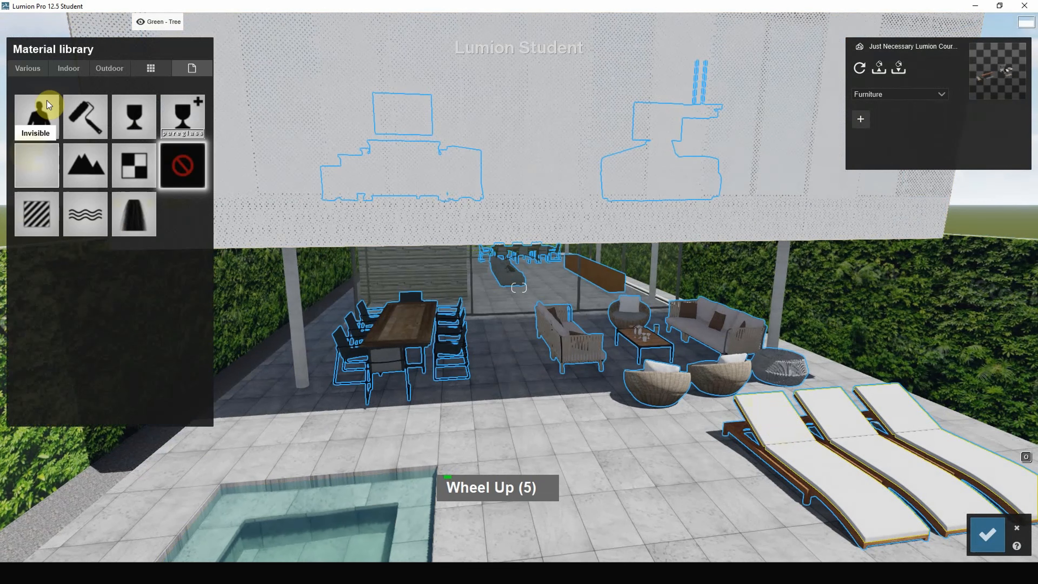
{"action": "left_click", "coordinate": [65, 69]}
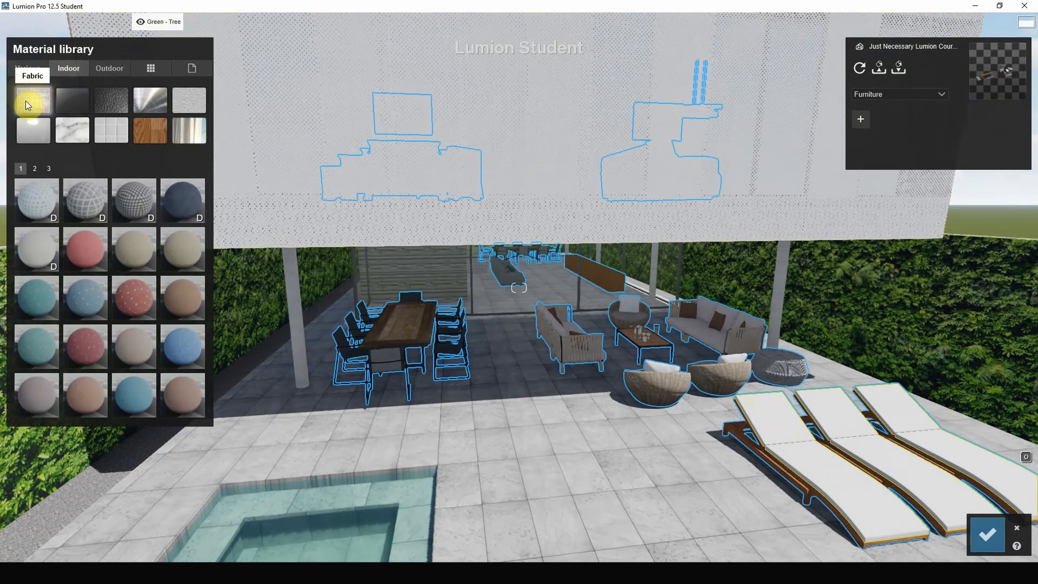
{"action": "left_click", "coordinate": [36, 248]}
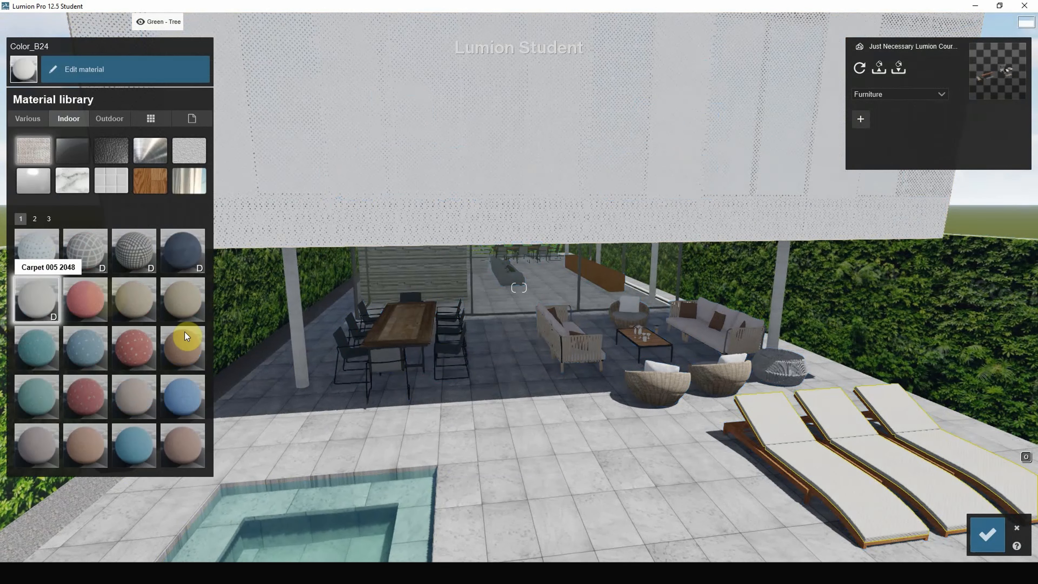
{"action": "left_click", "coordinate": [835, 484]}
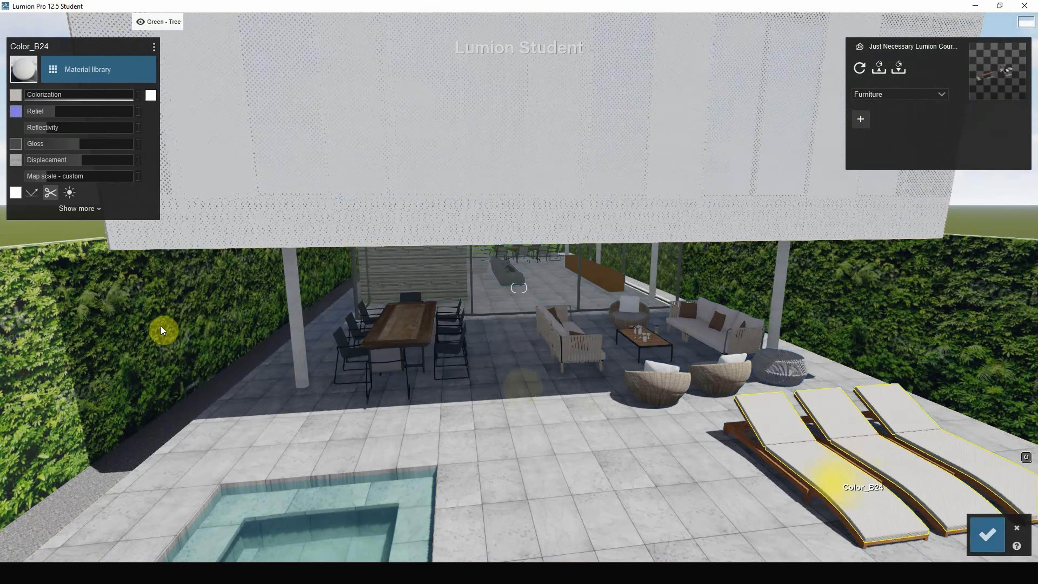
{"action": "left_click_drag", "start_coordinate": [81, 96], "coordinate": [110, 96]}
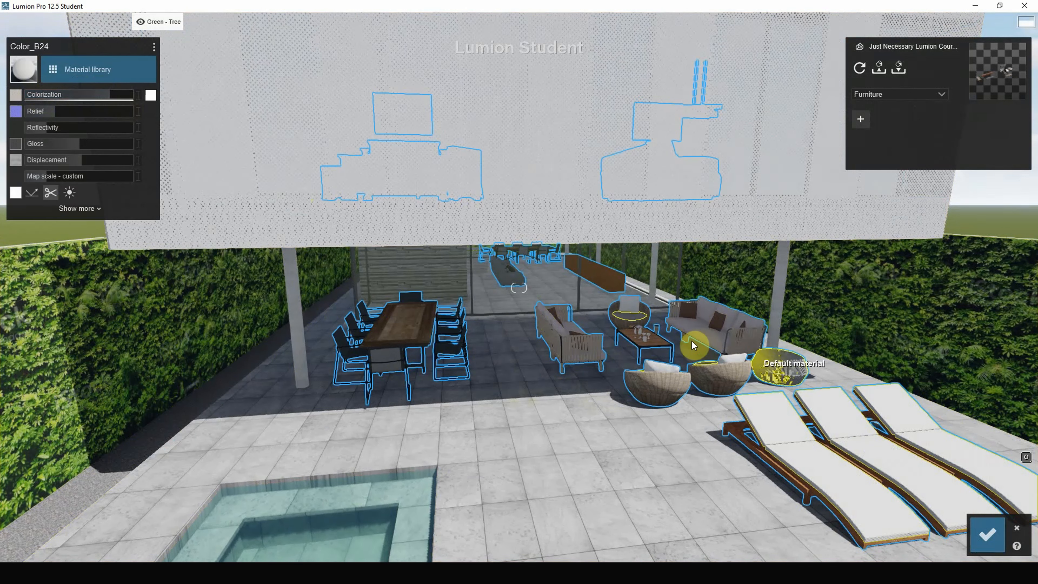
- Assign the Carpet 005 2048 fabric to the upholstery of the terrace sofas and set its colorization to 1.0
{"action": "left_click", "coordinate": [697, 336]}
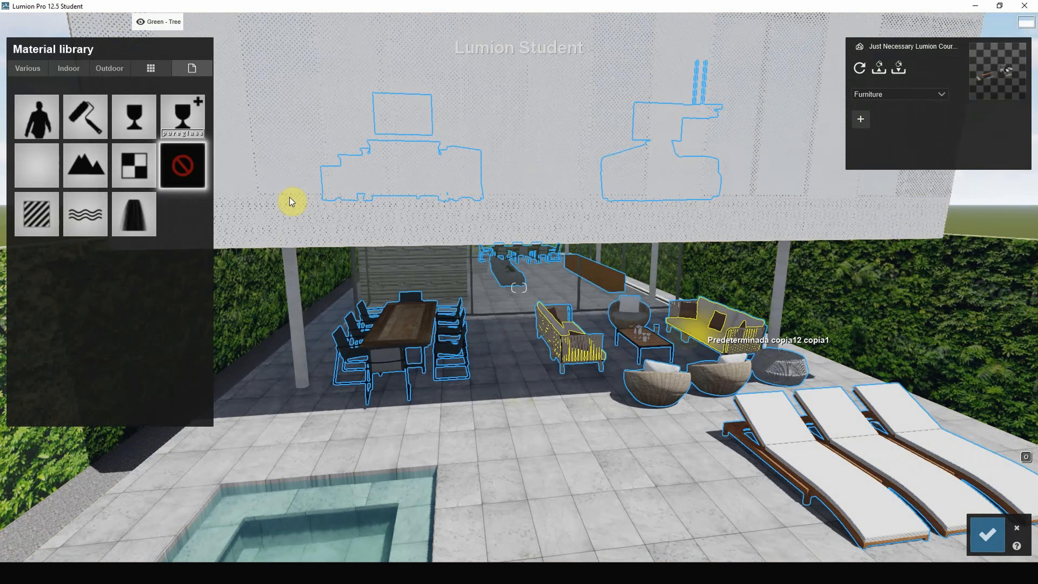
{"action": "left_click", "coordinate": [73, 73]}
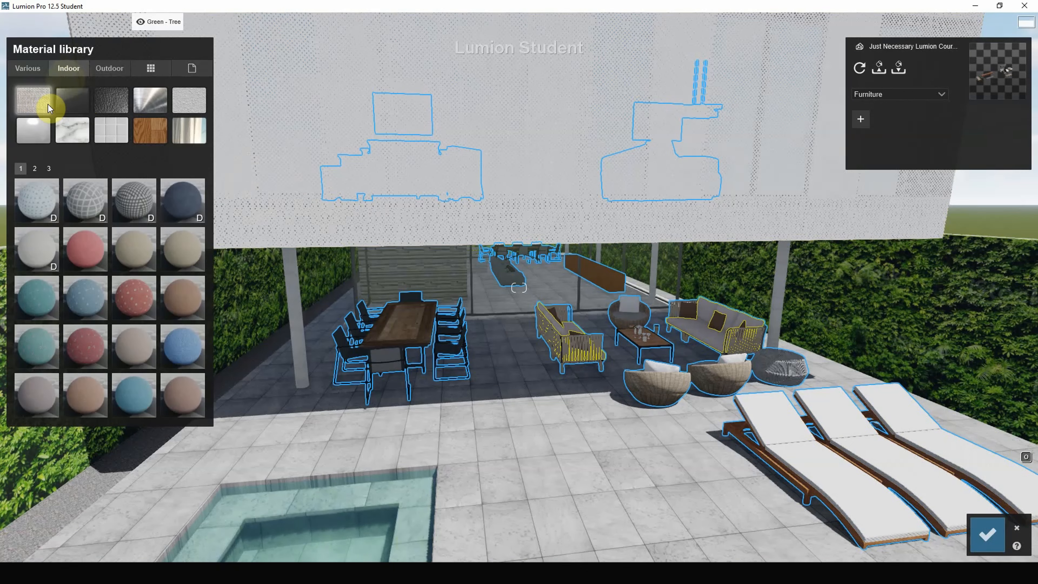
{"action": "left_click", "coordinate": [31, 261]}
{"action": "scroll", "coordinate": [756, 348], "scroll_direction": "up", "scroll_amount": 9}
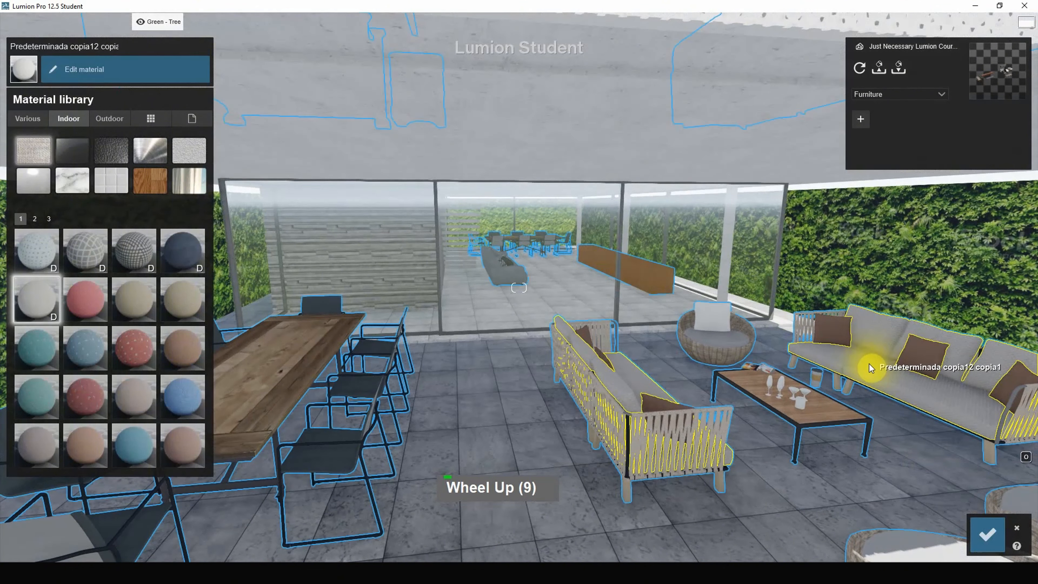
{"action": "left_click", "coordinate": [868, 362]}
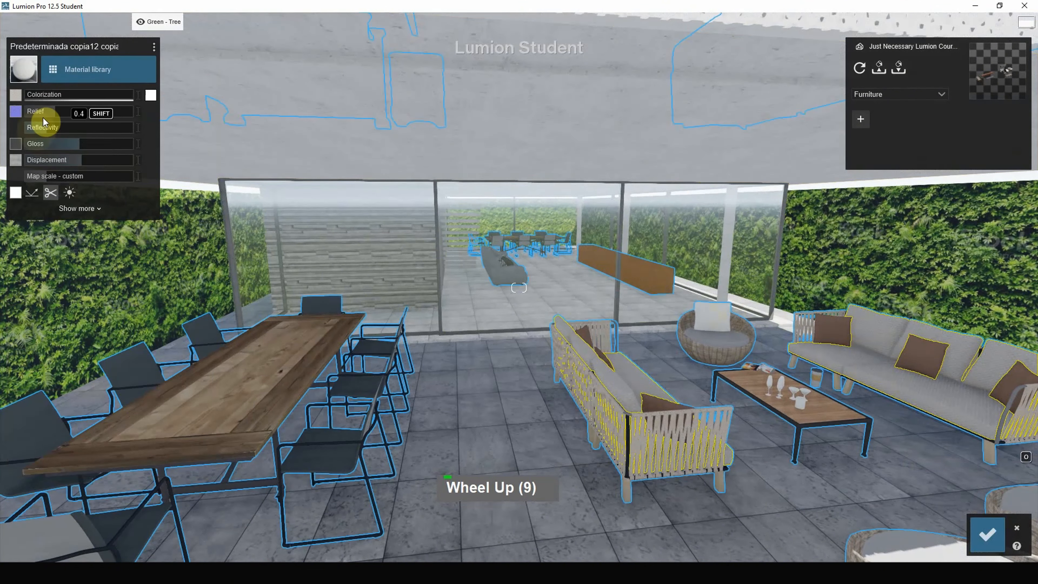
{"action": "left_click_drag", "start_coordinate": [42, 97], "coordinate": [199, 189]}
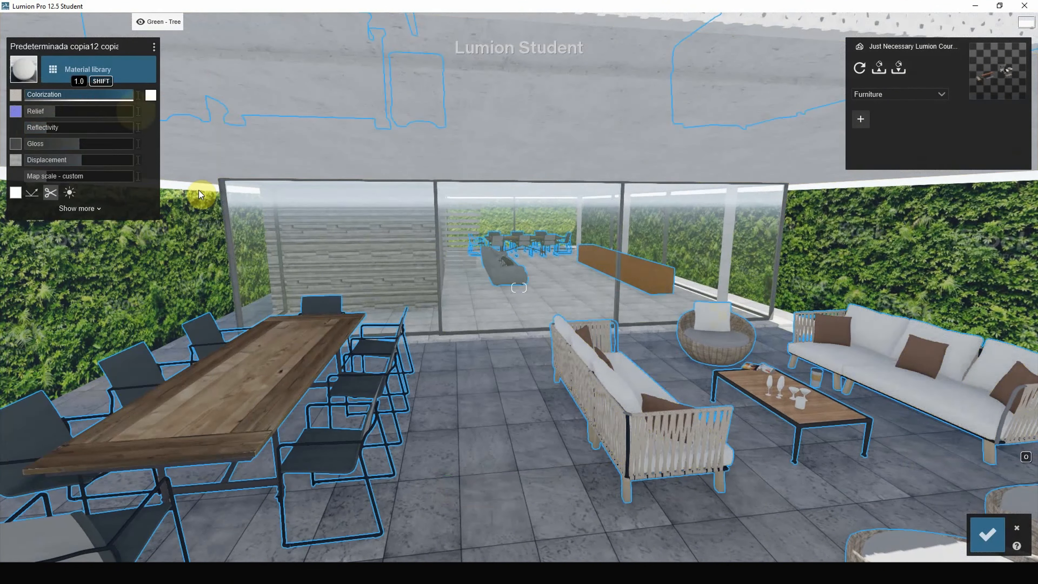
- Assign the Carpet 005 2048 fabric to the outdoor dining chair seats and raise its colorization to nearly the maximum
{"action": "left_click", "coordinate": [337, 455]}
{"action": "left_click", "coordinate": [111, 65]}
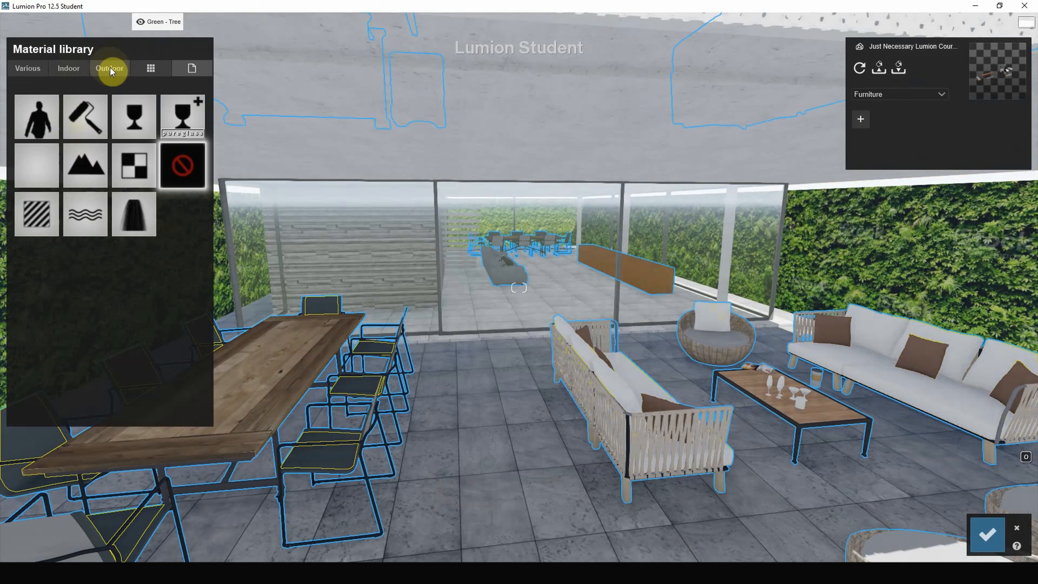
{"action": "left_click", "coordinate": [68, 69]}
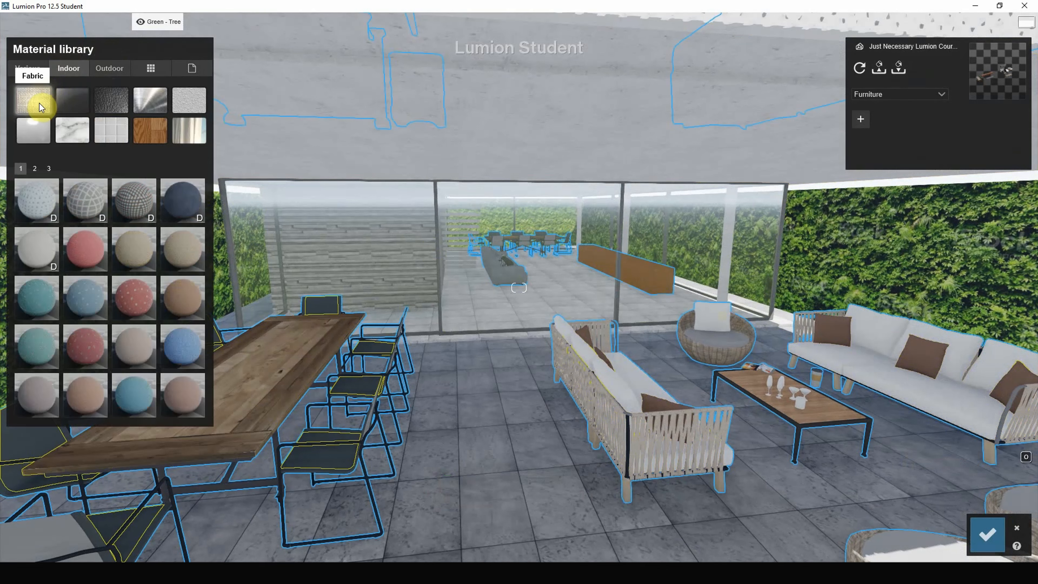
{"action": "left_click", "coordinate": [35, 168]}
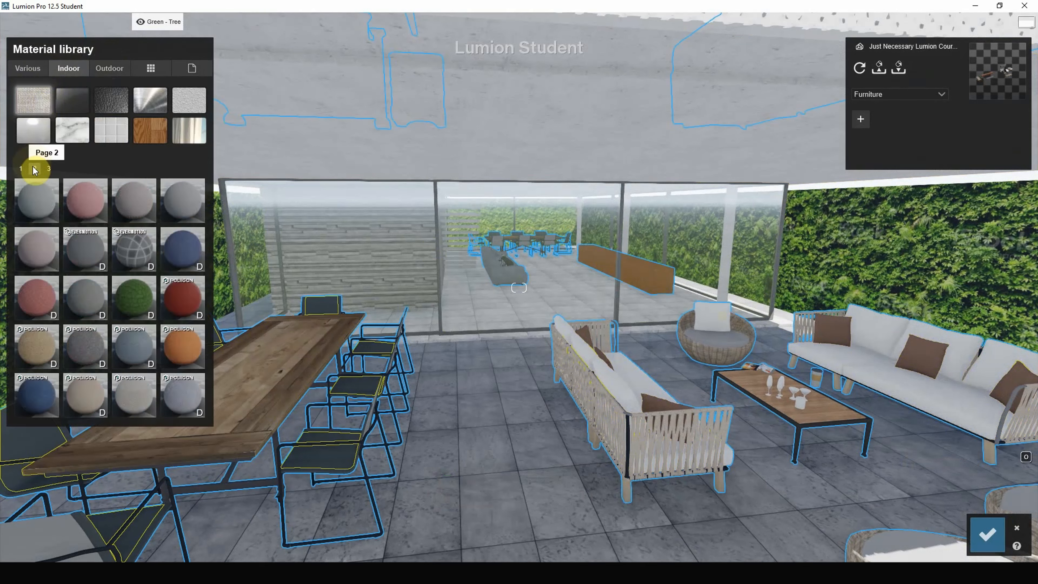
{"action": "left_click", "coordinate": [190, 207]}
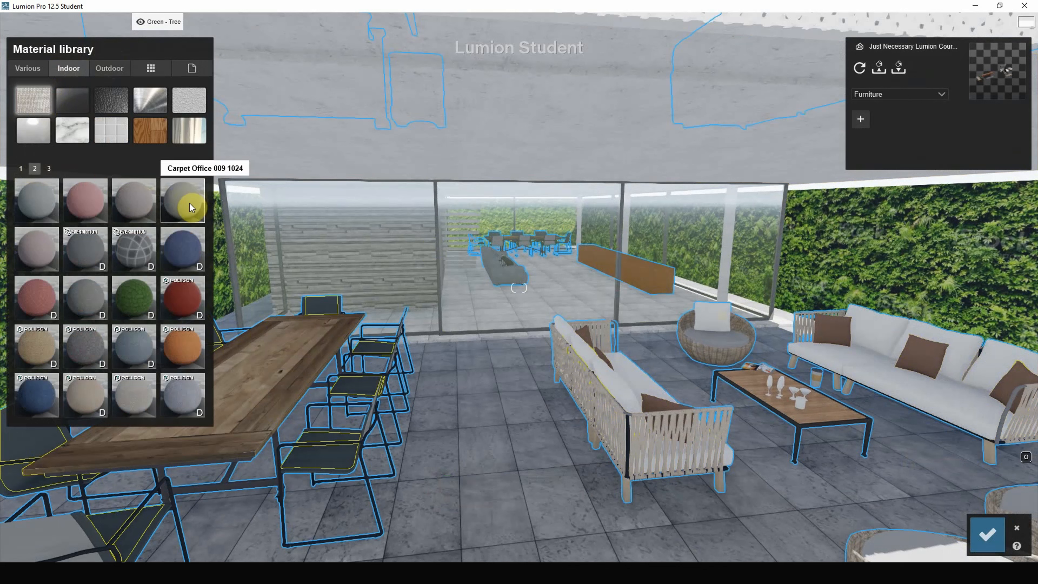
{"action": "left_click", "coordinate": [48, 168]}
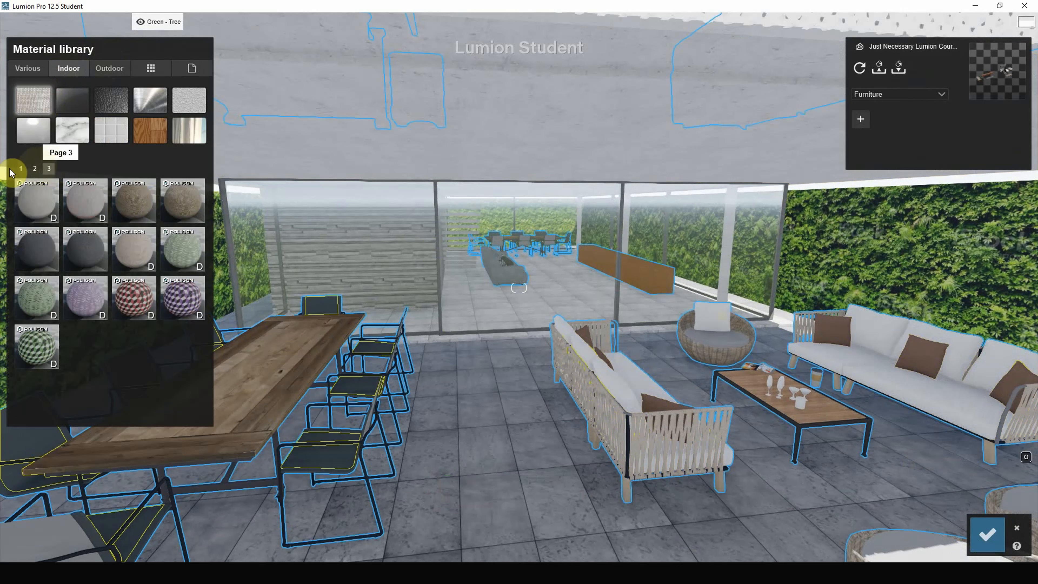
{"action": "left_click", "coordinate": [20, 168]}
{"action": "left_click", "coordinate": [35, 256]}
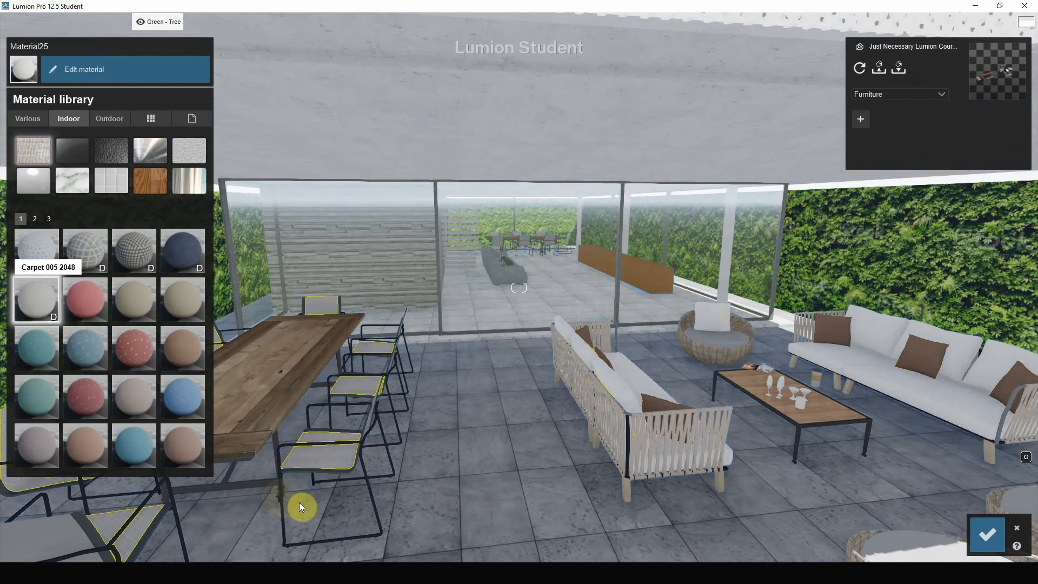
{"action": "left_click", "coordinate": [324, 463]}
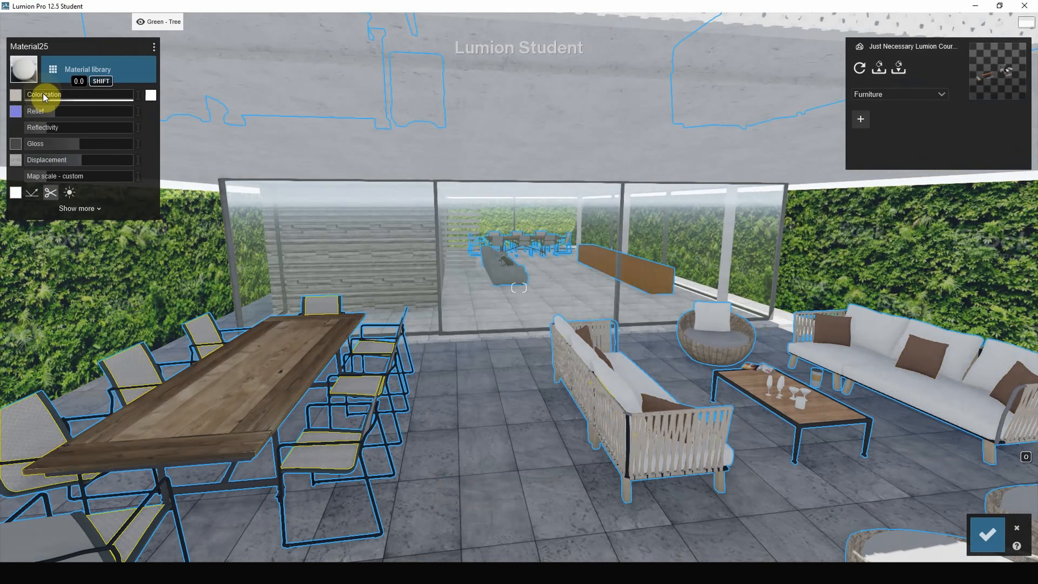
{"action": "left_click_drag", "start_coordinate": [43, 95], "coordinate": [131, 95]}
- Assign the Carpet 005 2048 fabric to the curtains in the bedroom behind the perforated facade
{"action": "scroll", "coordinate": [573, 399], "scroll_direction": "down", "scroll_amount": 3}
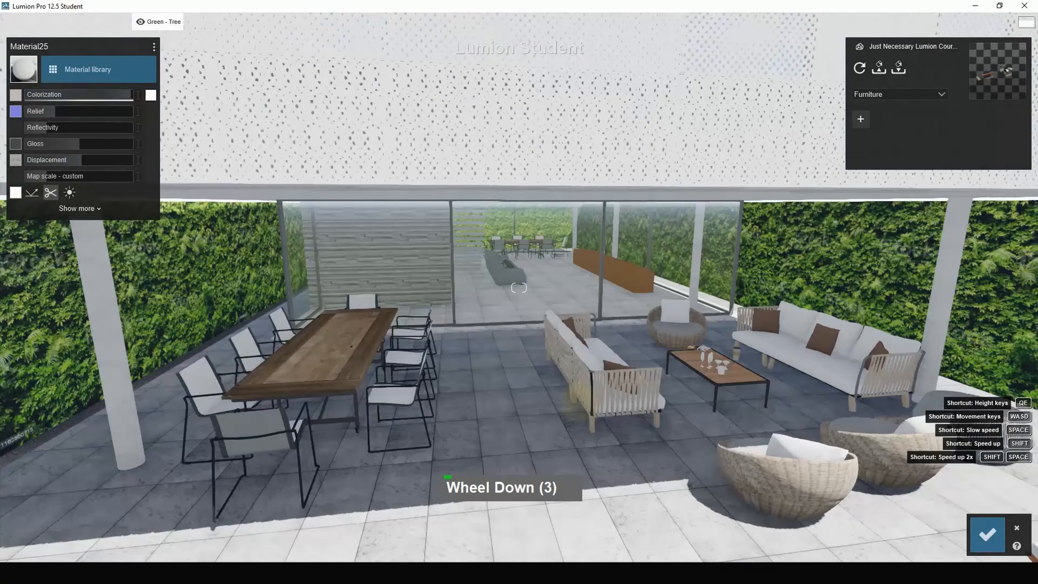
{"action": "right_click_drag", "start_coordinate": [567, 405], "coordinate": [658, 295]}
{"action": "scroll", "coordinate": [637, 300], "scroll_direction": "up", "scroll_amount": 3}
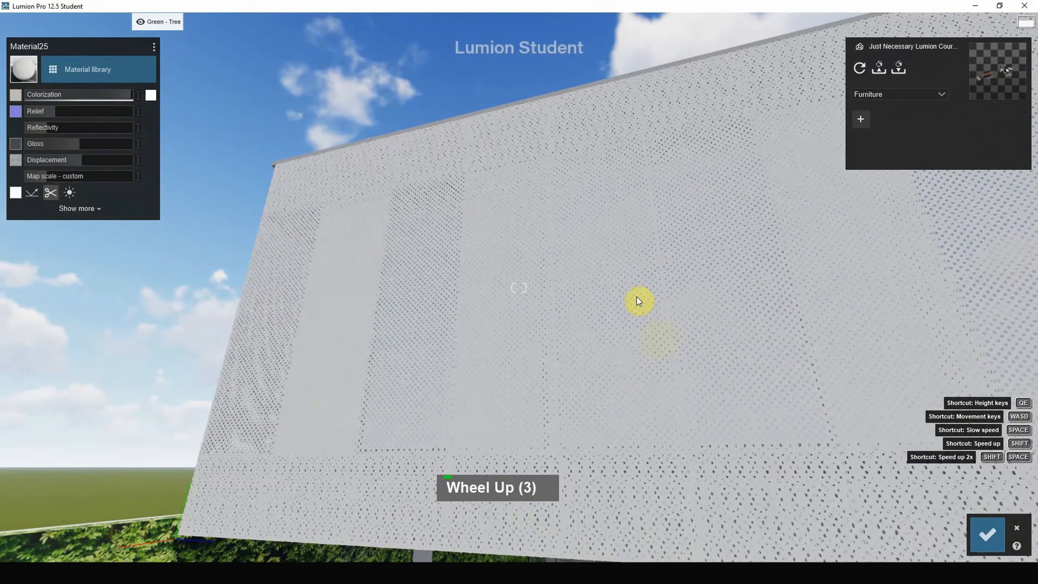
{"action": "scroll", "coordinate": [638, 301], "scroll_direction": "up", "scroll_amount": 1}
{"action": "right_click_drag", "start_coordinate": [655, 360], "coordinate": [413, 77]}
{"action": "scroll", "coordinate": [445, 118], "scroll_direction": "up", "scroll_amount": 5}
{"action": "right_click_drag", "start_coordinate": [505, 159], "coordinate": [790, 235]}
{"action": "key", "text": "q"}
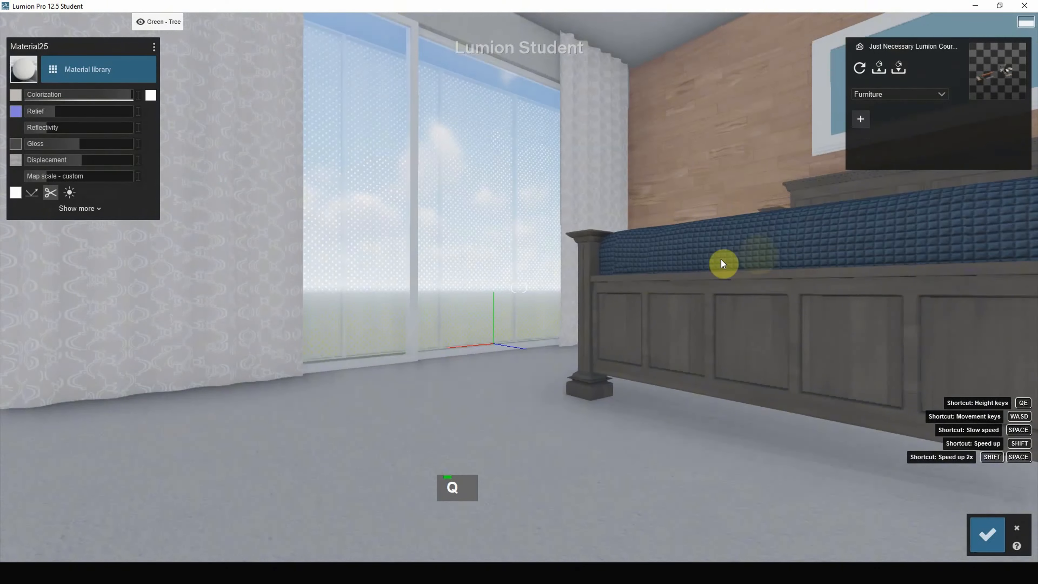
{"action": "left_click", "coordinate": [216, 209]}
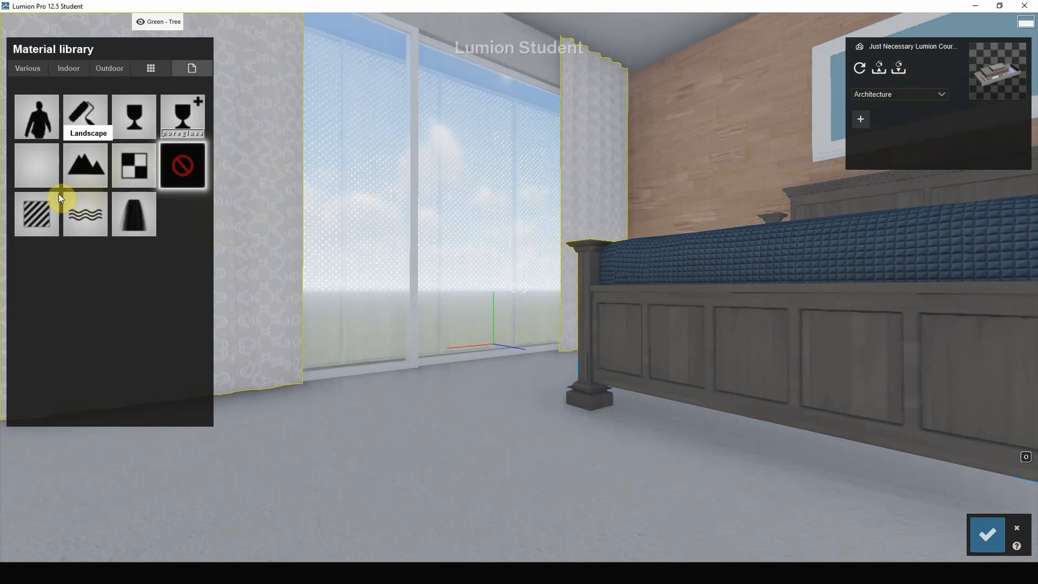
{"action": "left_click", "coordinate": [69, 69]}
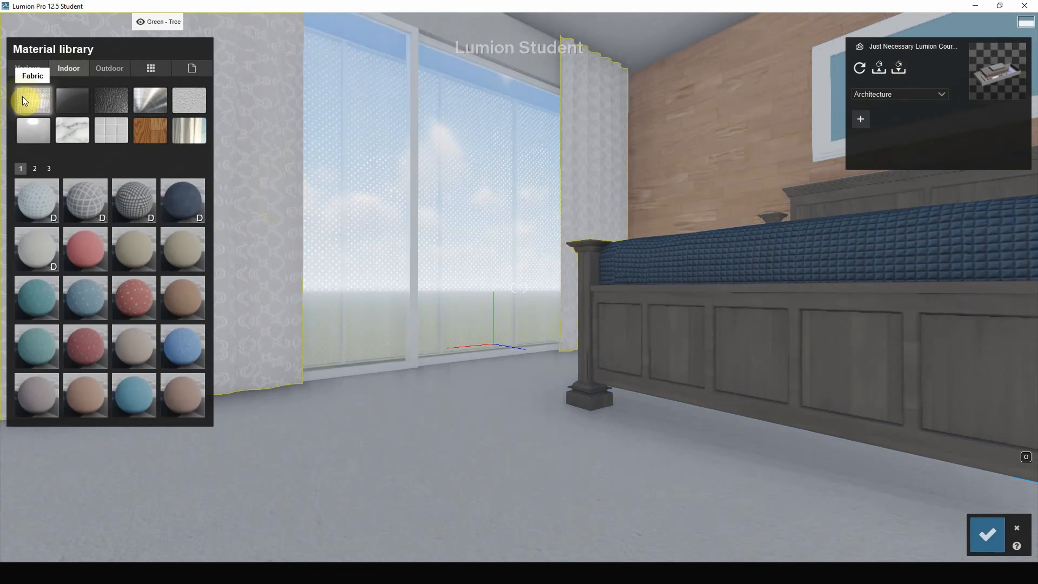
{"action": "left_click", "coordinate": [25, 101]}
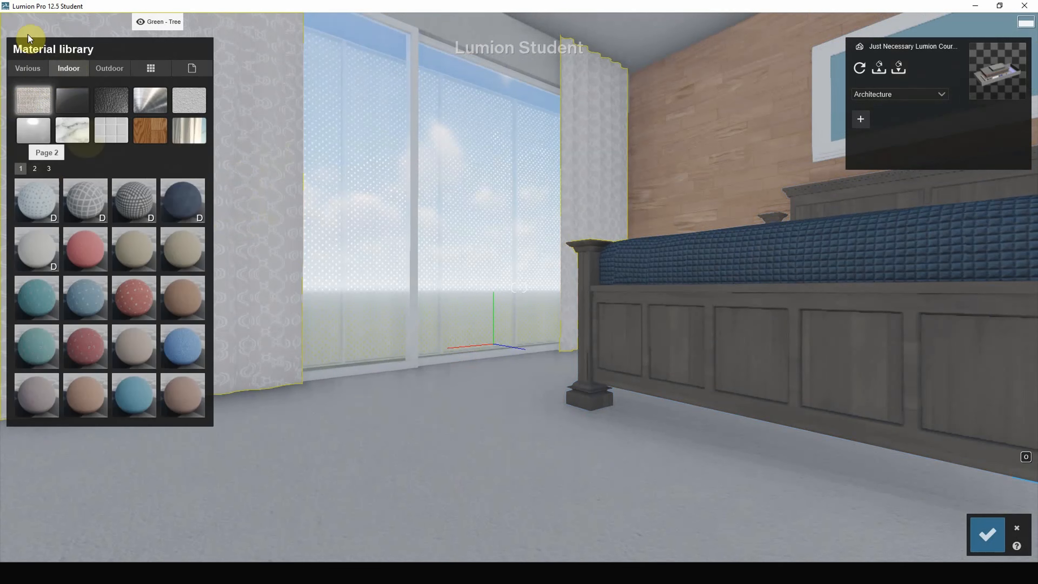
{"action": "left_click", "coordinate": [602, 133]}
{"action": "left_click", "coordinate": [37, 163]}
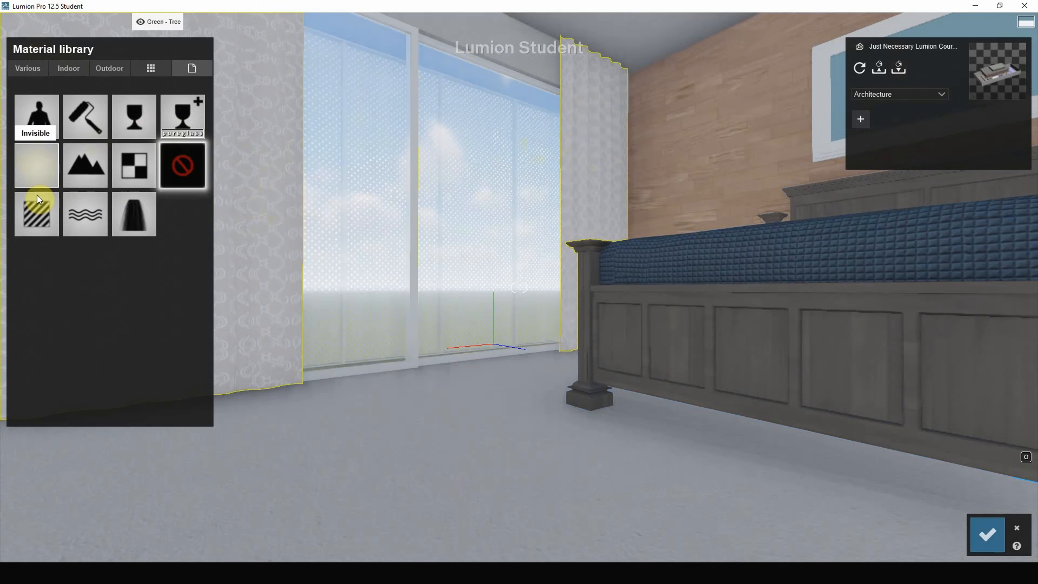
{"action": "left_click", "coordinate": [78, 69]}
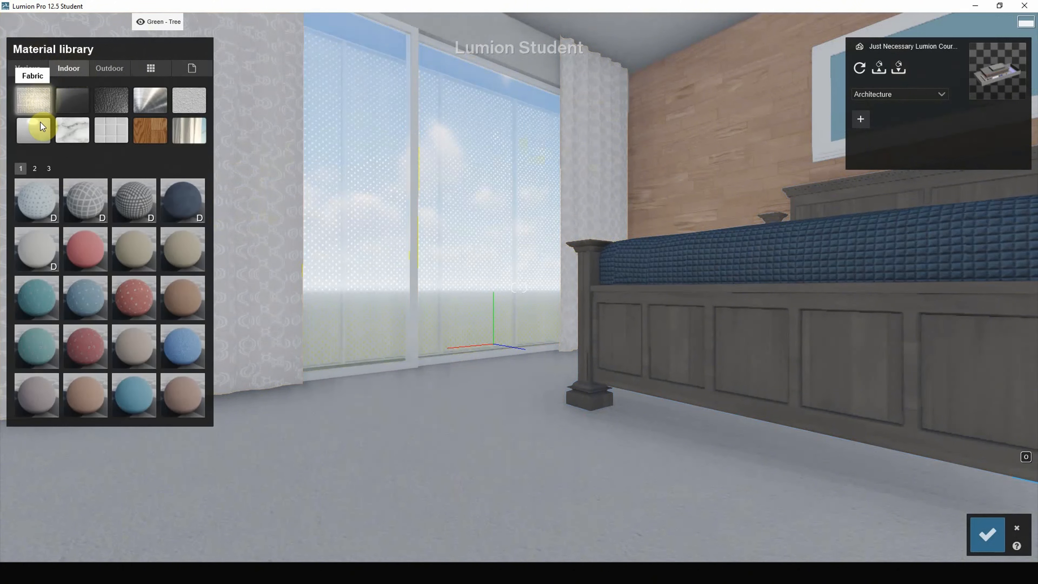
{"action": "left_click", "coordinate": [52, 257]}
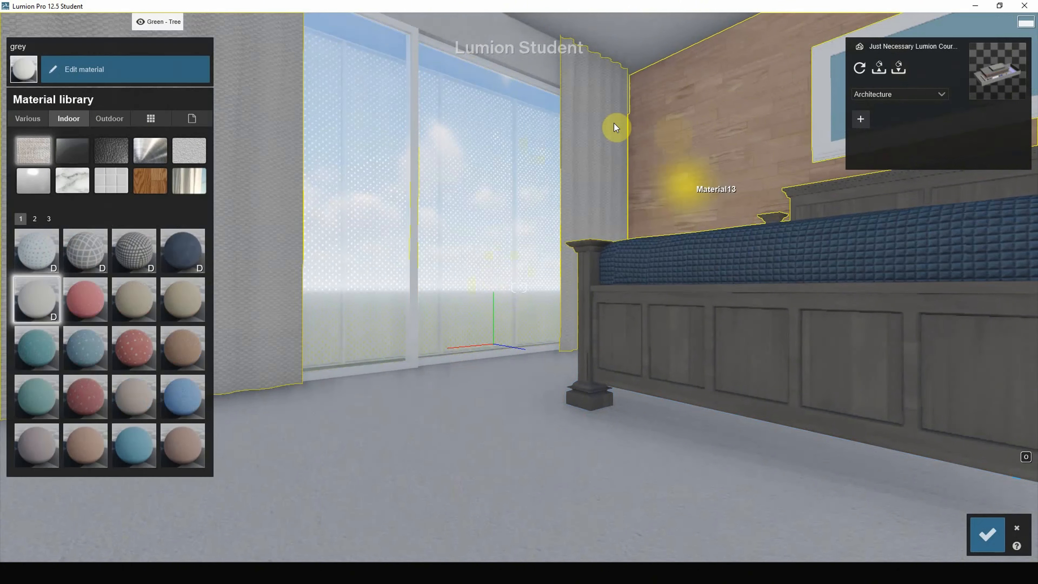
- Try other fabrics such as Carpet 001 2048 and Carpet 003 2048 on the bedroom curtains, and return to Carpet 005 2048
{"action": "left_click", "coordinate": [600, 127]}
{"action": "left_click", "coordinate": [53, 67]}
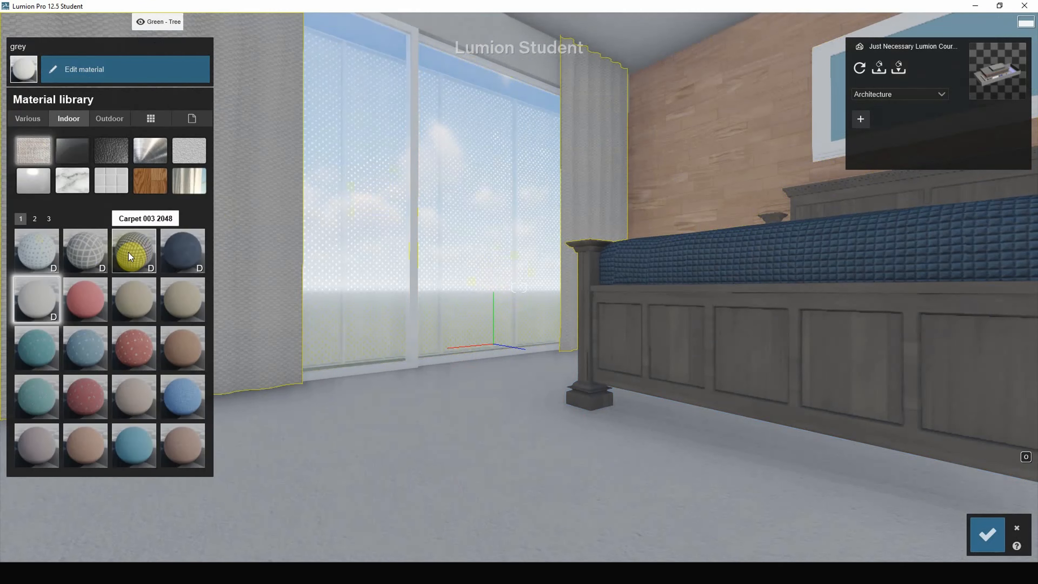
{"action": "left_click", "coordinate": [45, 252]}
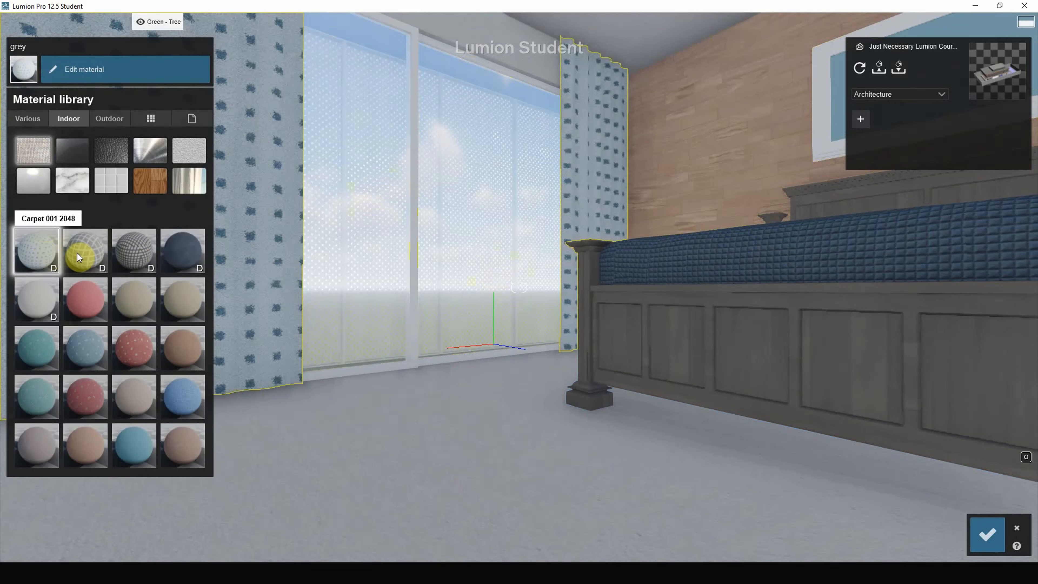
{"action": "left_click", "coordinate": [95, 252]}
{"action": "left_click", "coordinate": [132, 250]}
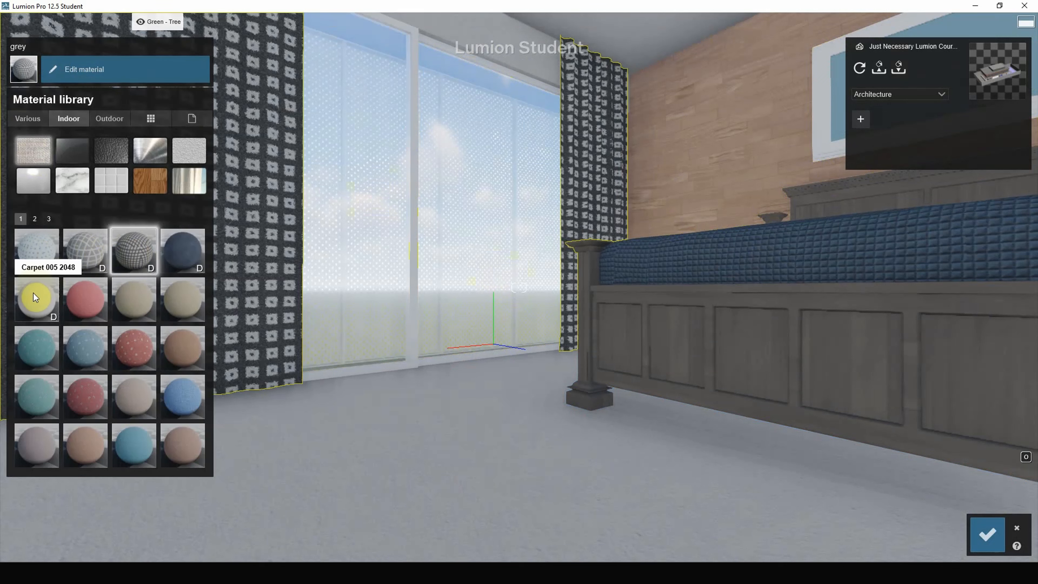
{"action": "left_click", "coordinate": [34, 293]}
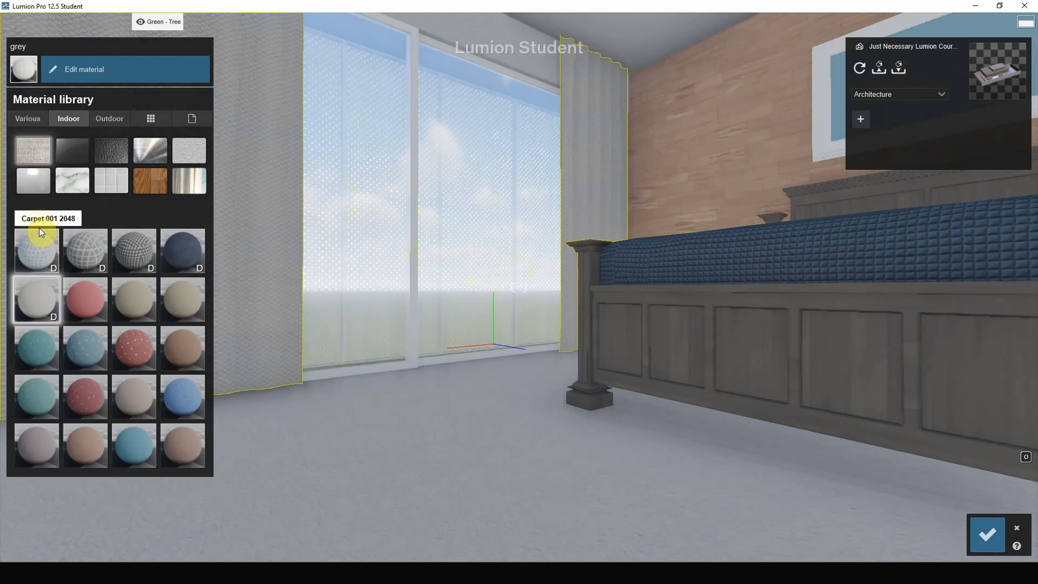
- Keep the Carpet 005 2048 fabric on the bedroom curtains and raise its colorization to roughly four fifths of the range
{"action": "left_click", "coordinate": [34, 219]}
{"action": "left_click", "coordinate": [49, 218]}
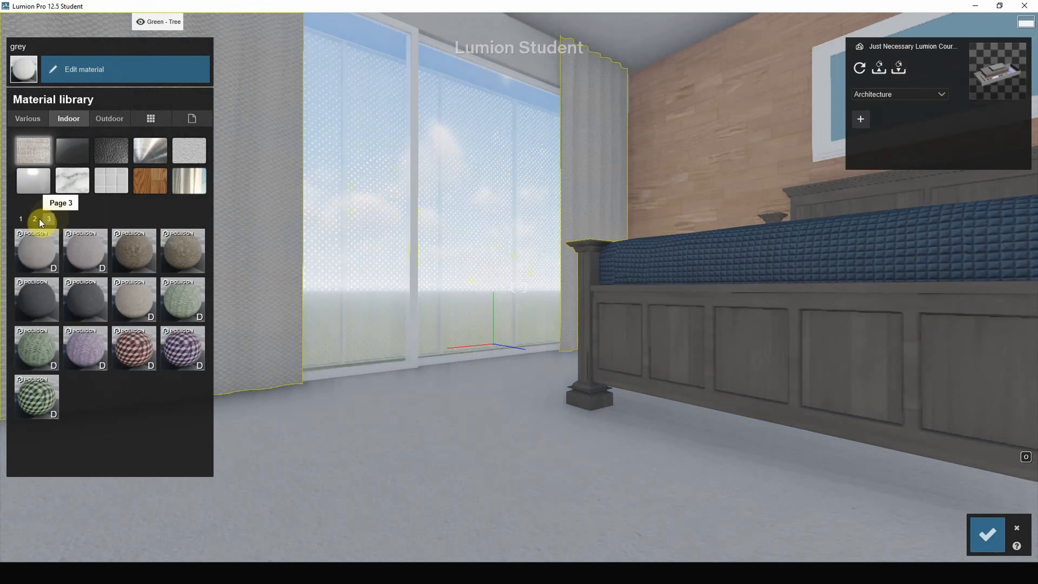
{"action": "left_click", "coordinate": [21, 218]}
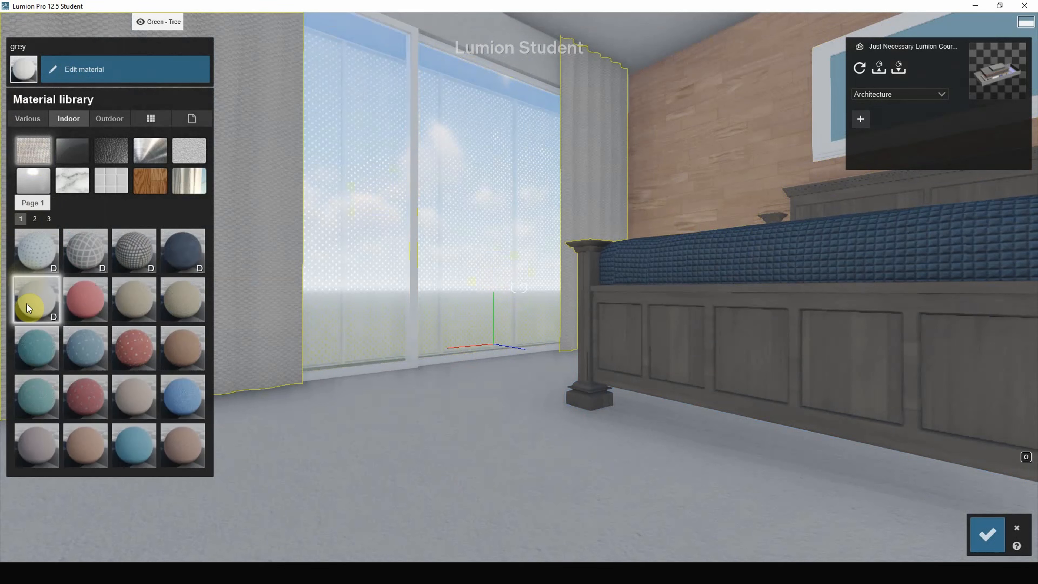
{"action": "left_click", "coordinate": [233, 246]}
{"action": "left_click_drag", "start_coordinate": [48, 95], "coordinate": [114, 99]}
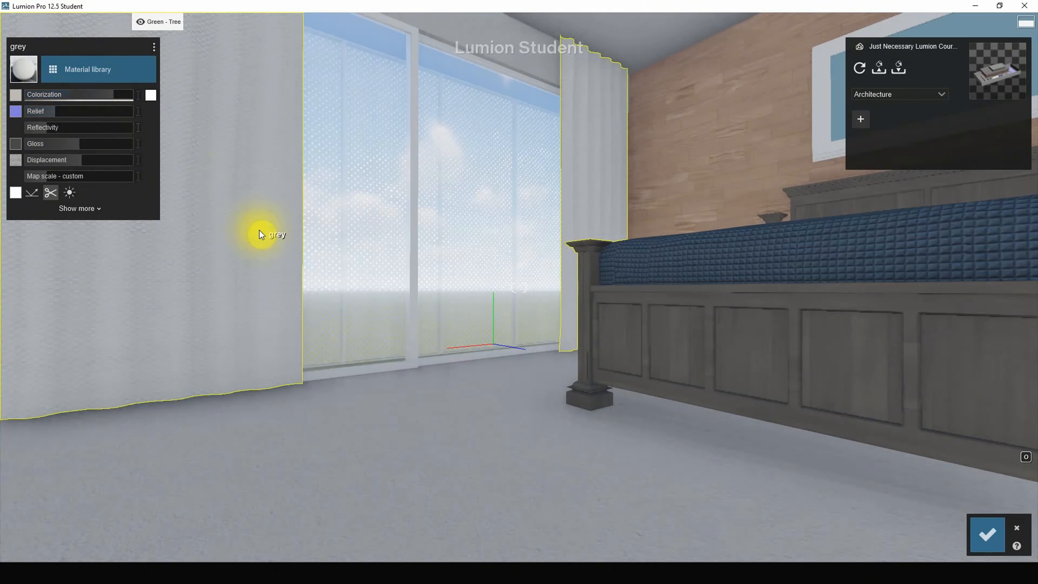
- Assign the grey-brown stacked-stone Poliigon material from the third page of indoor tiles to the wall block beside the floating staircase
{"action": "right_click_drag", "start_coordinate": [482, 248], "coordinate": [468, 223]}
{"action": "scroll", "coordinate": [467, 213], "scroll_direction": "down", "scroll_amount": 15}
{"action": "scroll", "coordinate": [447, 251], "scroll_direction": "up", "scroll_amount": 4}
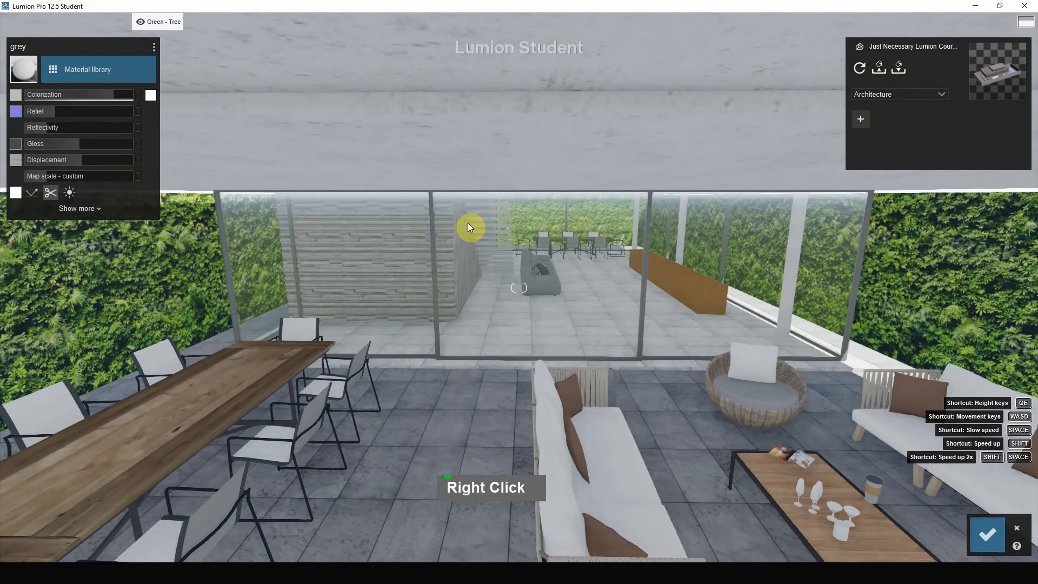
{"action": "scroll", "coordinate": [438, 232], "scroll_direction": "up", "scroll_amount": 14}
{"action": "scroll", "coordinate": [437, 226], "scroll_direction": "up", "scroll_amount": 5}
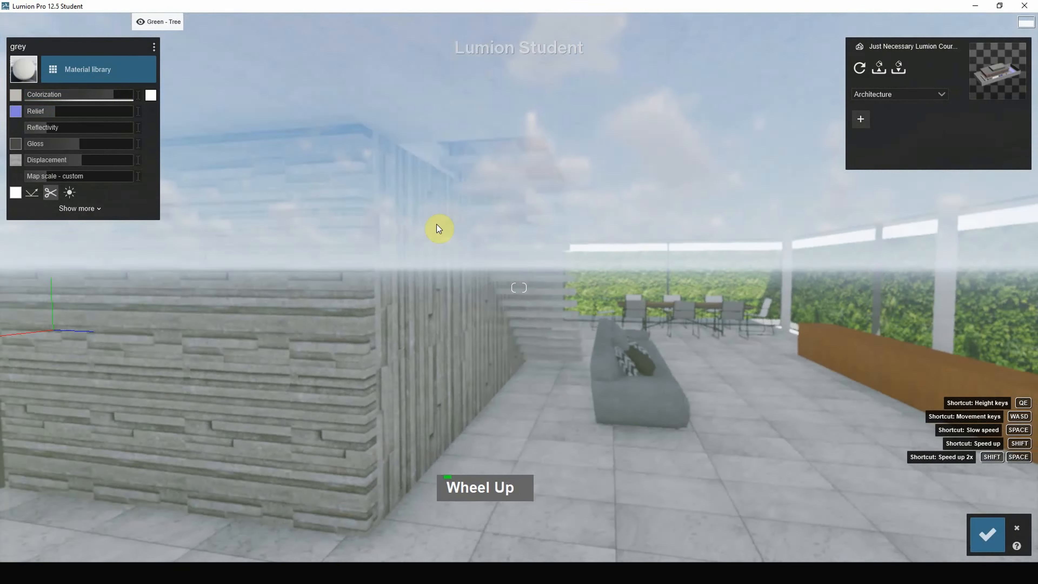
{"action": "right_click_drag", "start_coordinate": [479, 232], "coordinate": [459, 254]}
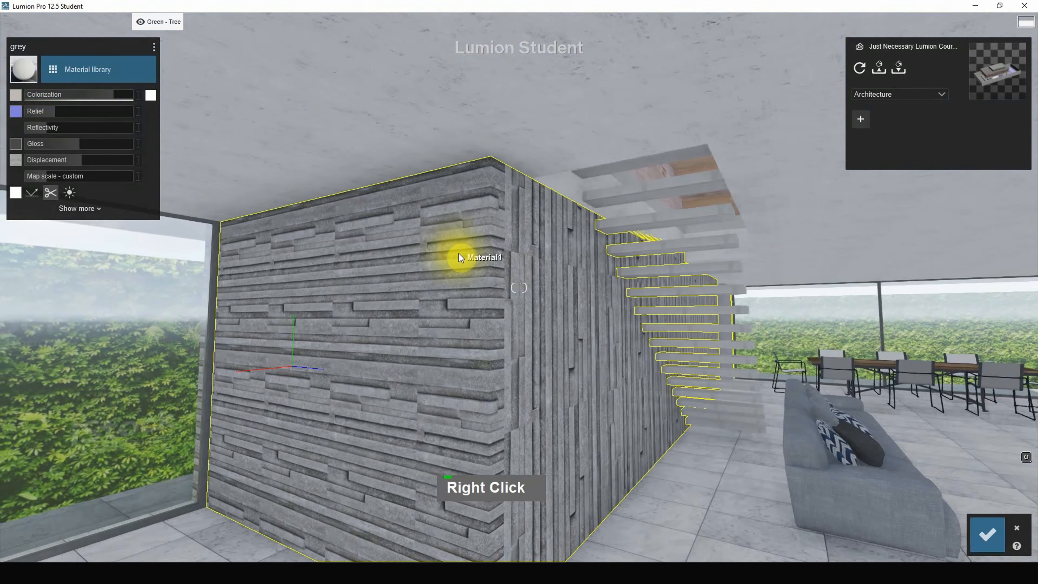
{"action": "left_click", "coordinate": [469, 244]}
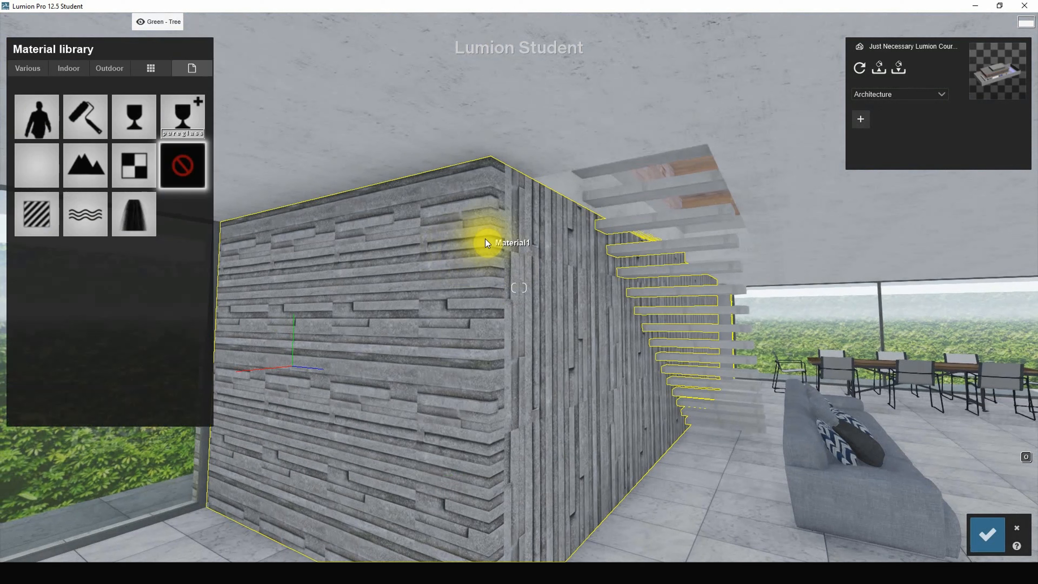
{"action": "left_click", "coordinate": [69, 70]}
{"action": "left_click", "coordinate": [119, 131]}
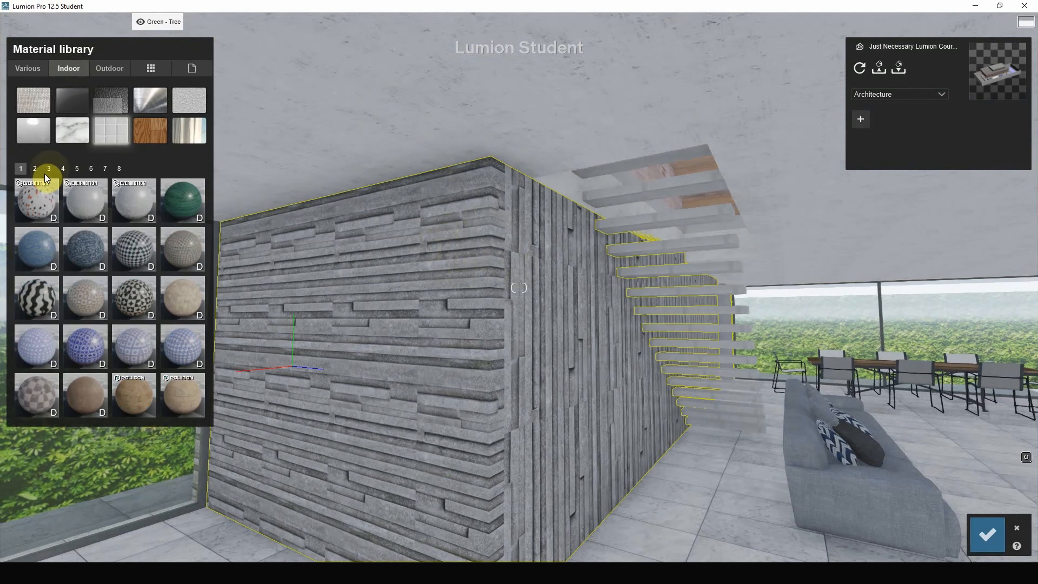
{"action": "left_click", "coordinate": [36, 169]}
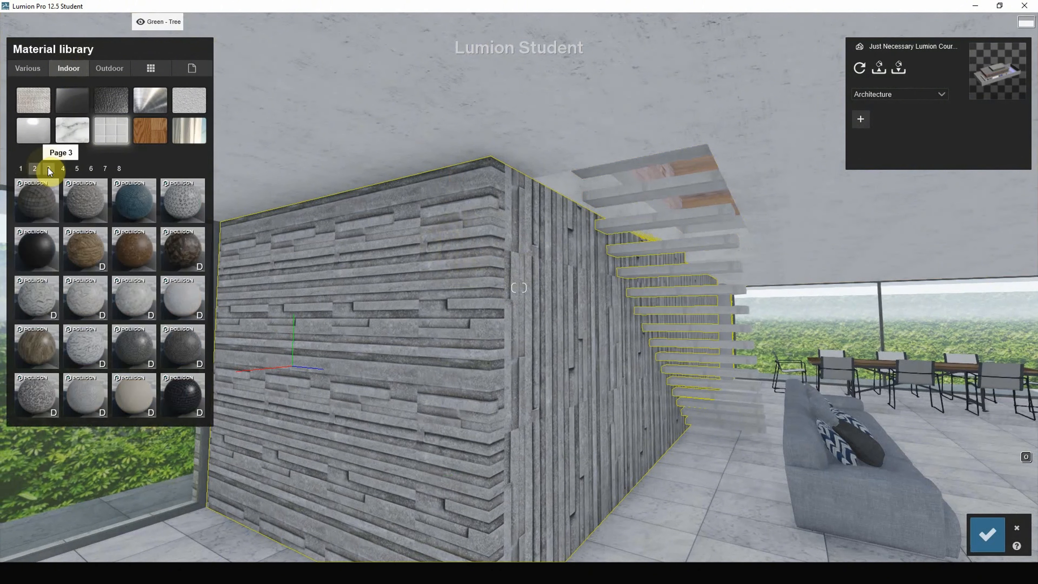
{"action": "left_click", "coordinate": [87, 214]}
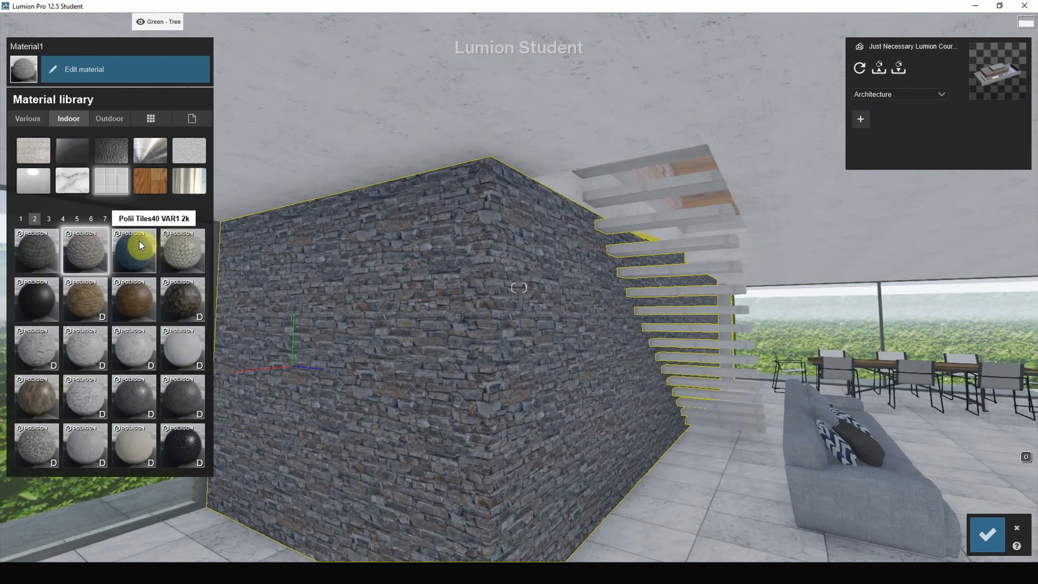
{"action": "left_click", "coordinate": [48, 220]}
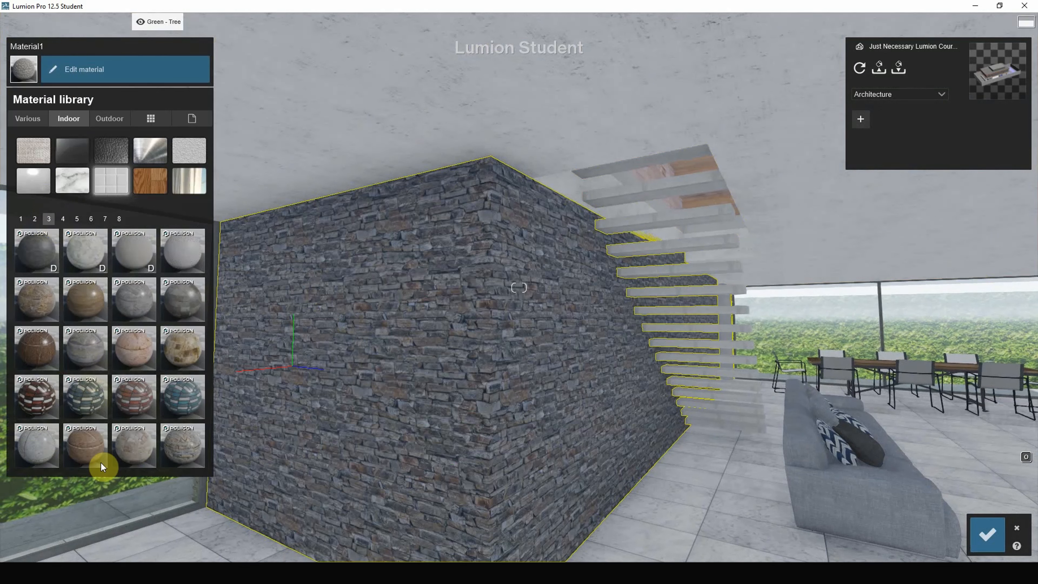
{"action": "left_click", "coordinate": [196, 448]}
{"action": "right_click_drag", "start_coordinate": [606, 335], "coordinate": [597, 333]}
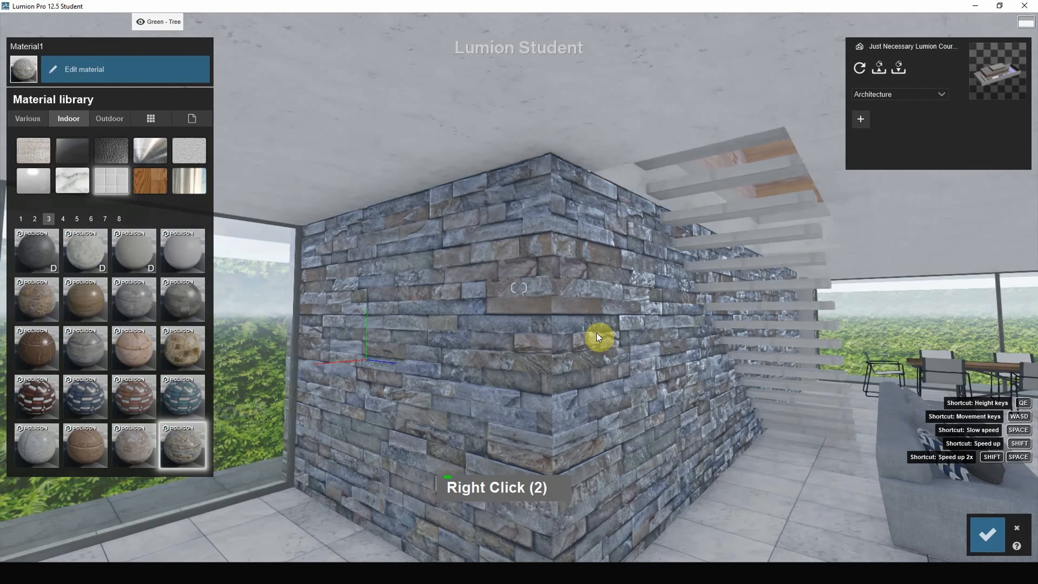
- Set the map scale of the staircase wall's stone to 0.9 and its relief to the maximum of 2.0
{"action": "left_click", "coordinate": [546, 312]}
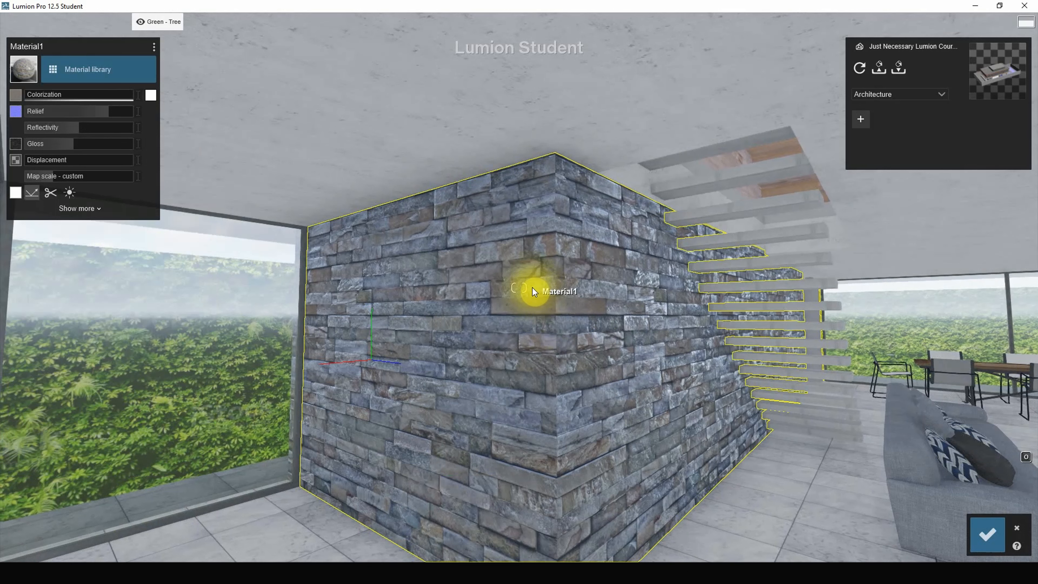
{"action": "key", "text": "shift"}
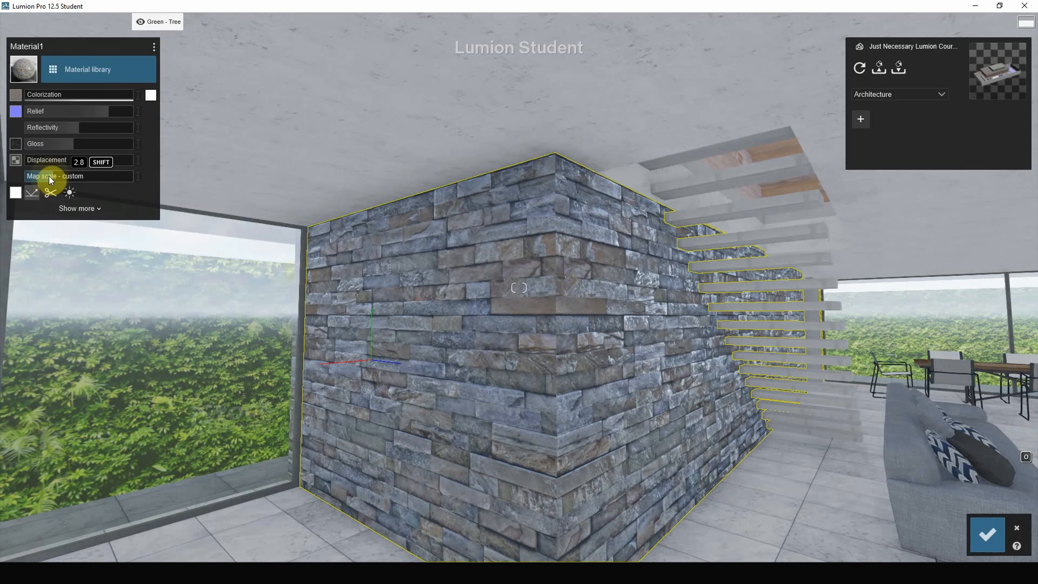
{"action": "left_click_drag", "start_coordinate": [48, 176], "coordinate": [48, 176]}
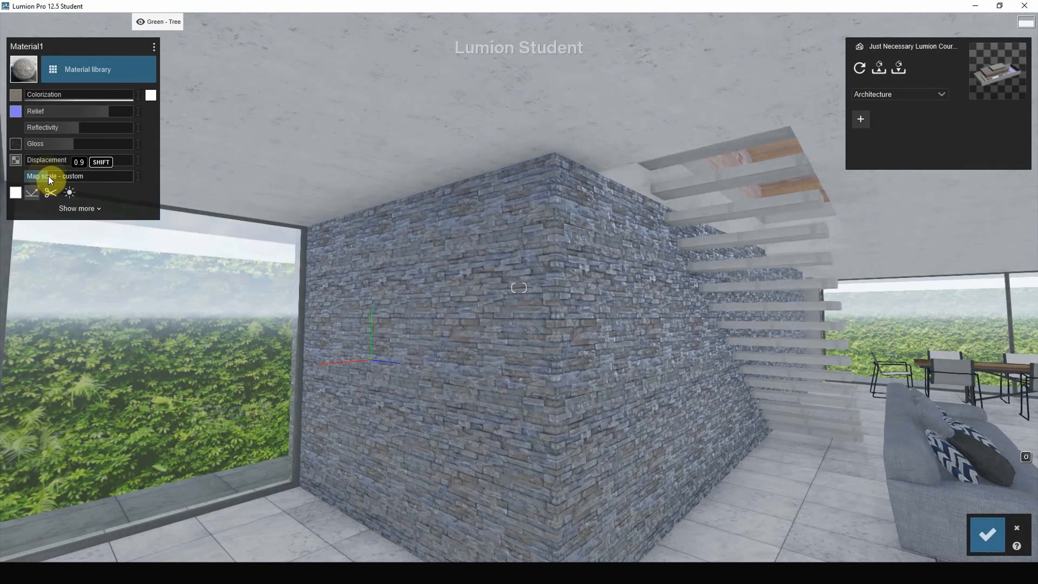
{"action": "left_click_drag", "start_coordinate": [94, 114], "coordinate": [362, 290]}
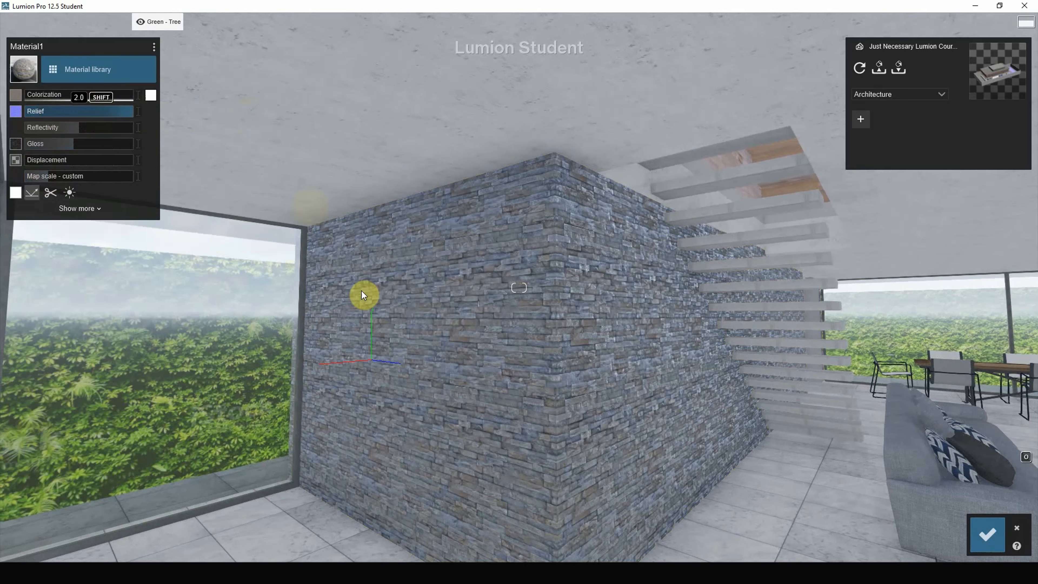
{"action": "scroll", "coordinate": [442, 345], "scroll_direction": "up", "scroll_amount": 3}
{"action": "scroll", "coordinate": [447, 341], "scroll_direction": "up", "scroll_amount": 6}
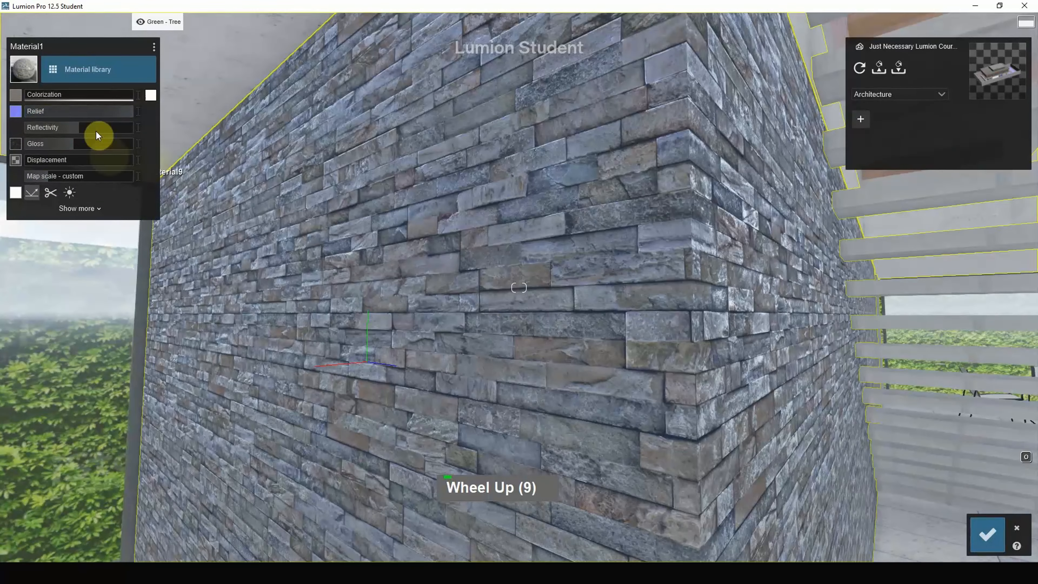
{"action": "left_click_drag", "start_coordinate": [88, 110], "coordinate": [194, 115]}
- Shift the stone texture's placement on the staircase wall with small X and Y offsets and a Z offset of 0.5
{"action": "left_click", "coordinate": [81, 209]}
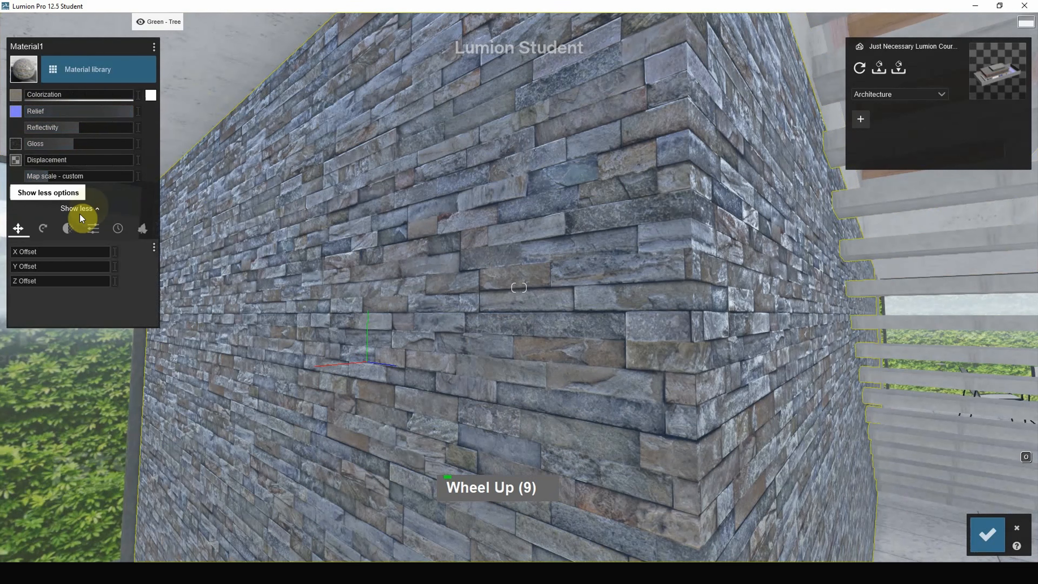
{"action": "left_click", "coordinate": [18, 254]}
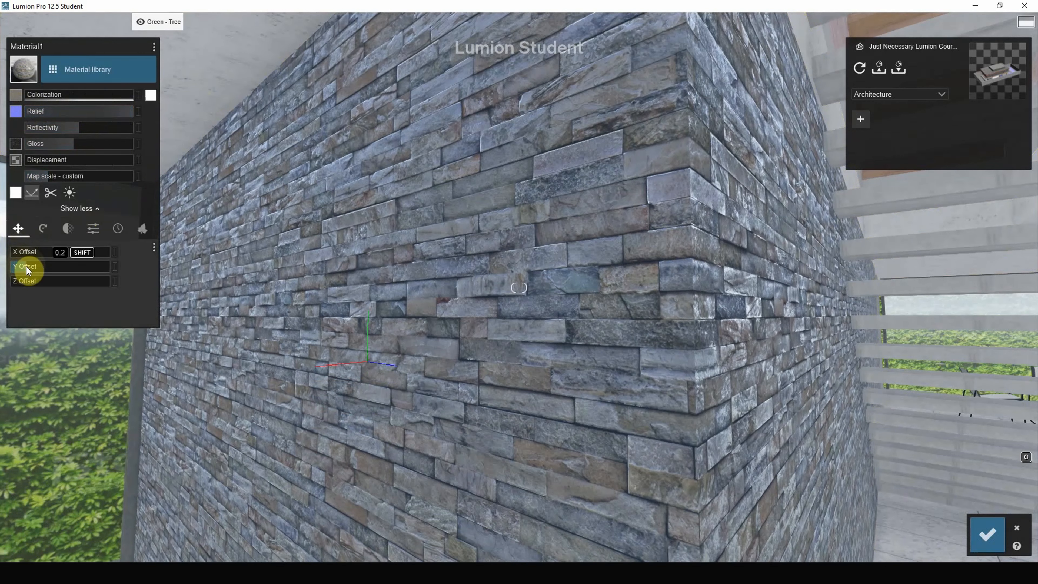
{"action": "left_click_drag", "start_coordinate": [26, 266], "coordinate": [63, 282]}
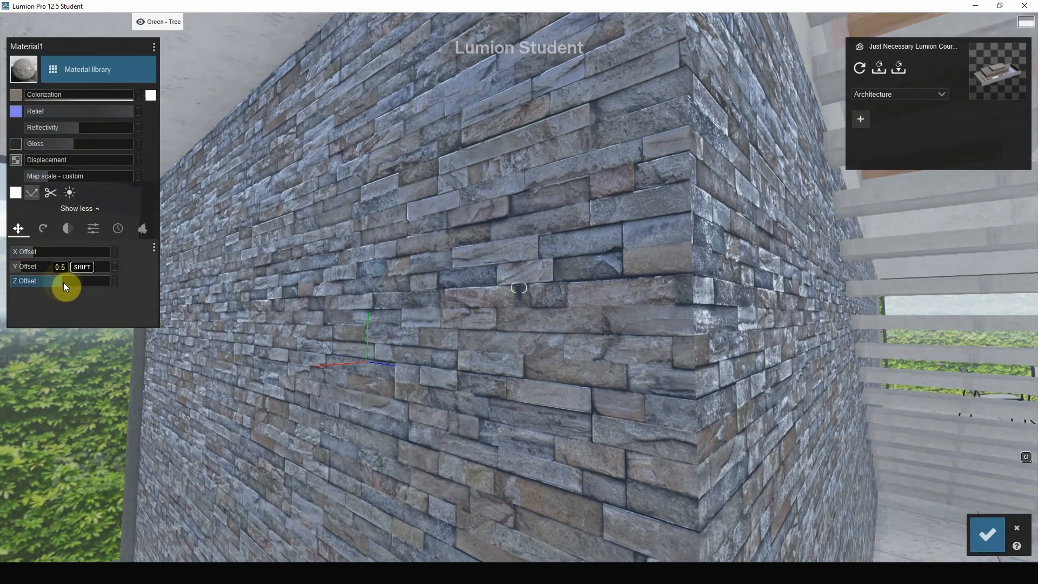
- Try a different heading rotation for the stone texture on the staircase wall
{"action": "left_click", "coordinate": [44, 227]}
{"action": "mouse_move", "coordinate": [21, 249]}
{"action": "left_mouse_down"}
{"action": "mouse_move", "coordinate": [91, 265]}
{"action": "mouse_move", "coordinate": [8, 264]}
{"action": "left_mouse_up"}
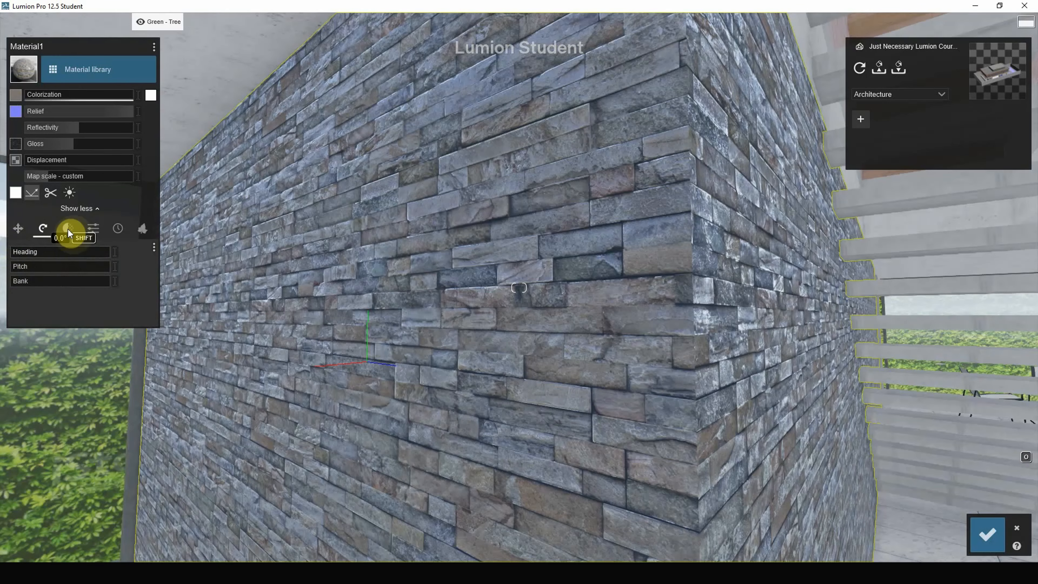
{"action": "left_click", "coordinate": [17, 229]}
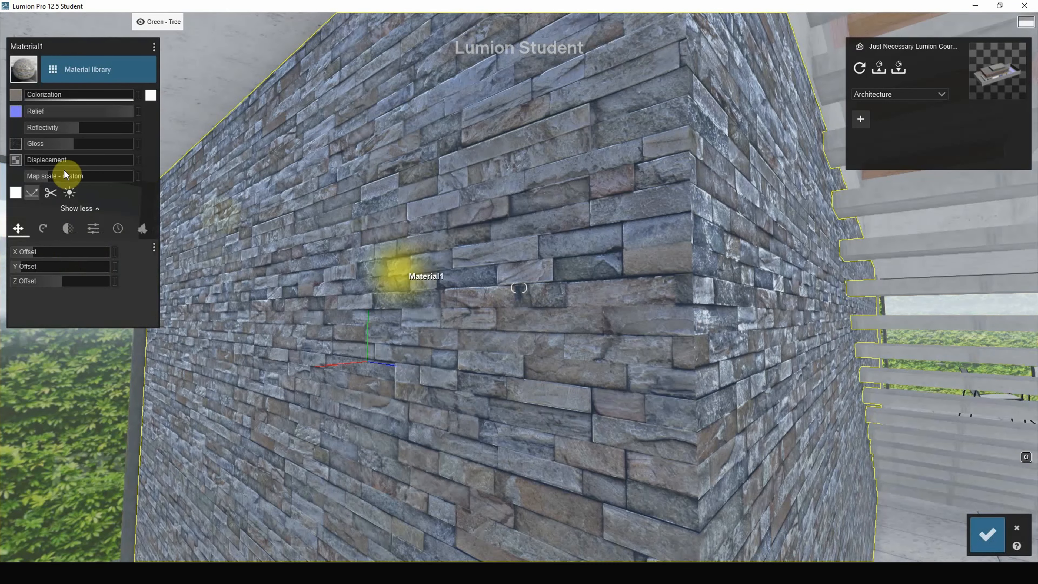
- Set the gloss of the staircase wall's stone to 0.7 and its map scale to 0.7
{"action": "mouse_move", "coordinate": [63, 144]}
{"action": "left_mouse_down"}
{"action": "mouse_move", "coordinate": [44, 146]}
{"action": "mouse_move", "coordinate": [88, 148]}
{"action": "mouse_move", "coordinate": [62, 149]}
{"action": "left_mouse_up"}
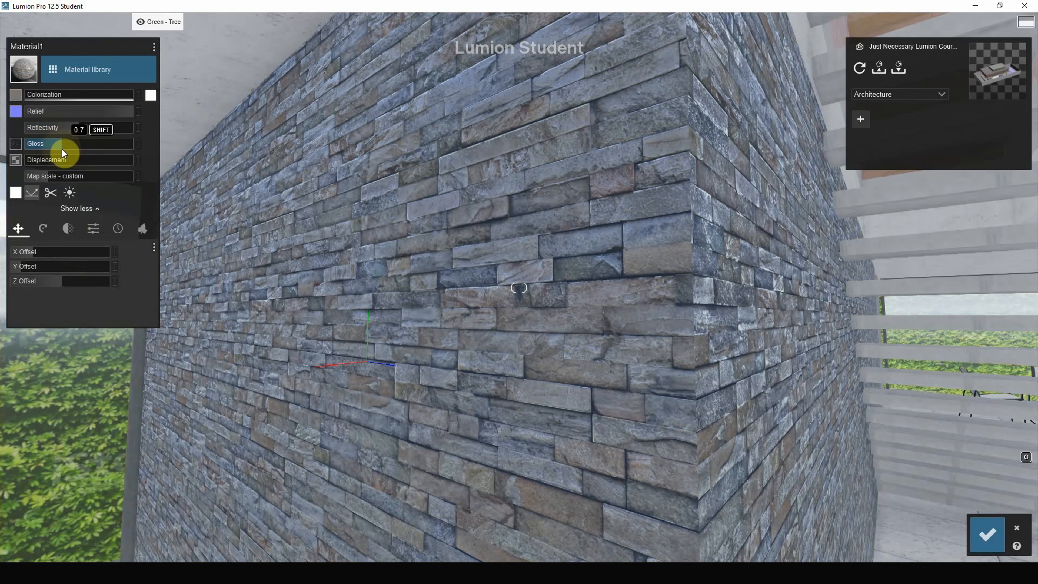
{"action": "scroll", "coordinate": [540, 266], "scroll_direction": "down", "scroll_amount": 4}
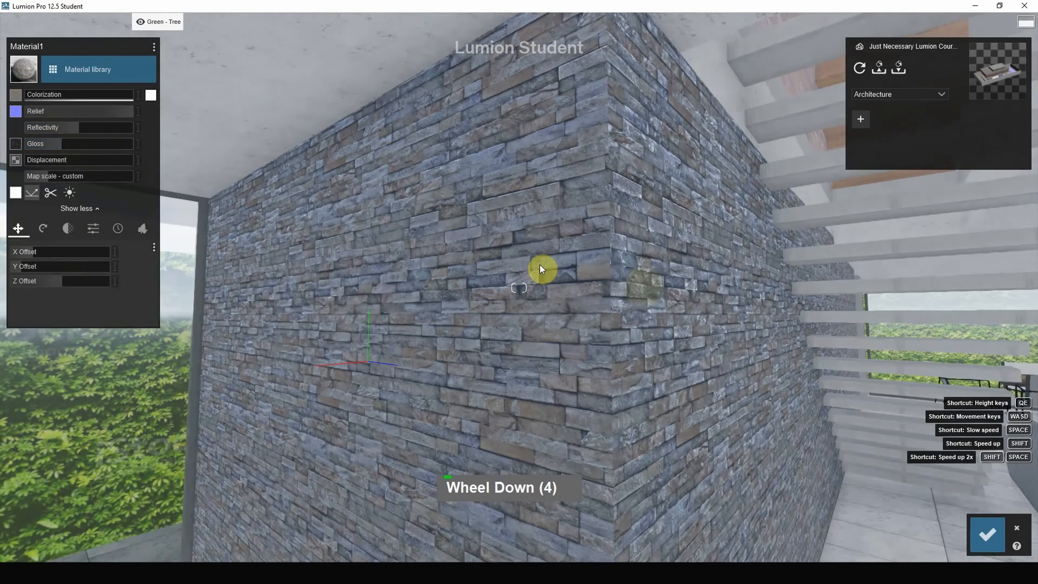
{"action": "left_click", "coordinate": [46, 175]}
{"action": "right_click", "coordinate": [557, 235]}
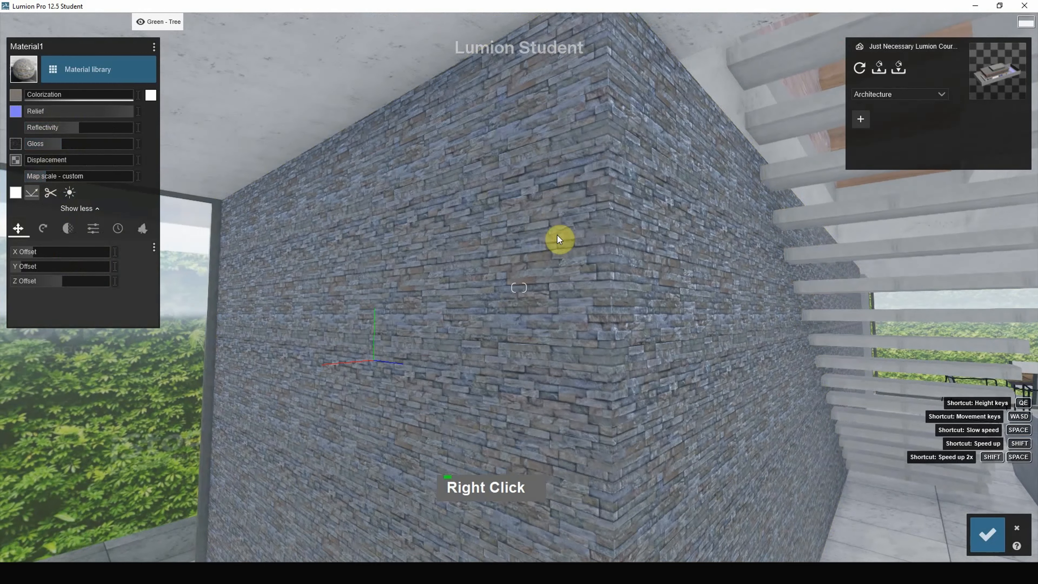
{"action": "scroll", "coordinate": [659, 285], "scroll_direction": "down", "scroll_amount": 4}
{"action": "right_click_drag", "start_coordinate": [660, 286], "coordinate": [678, 306]}
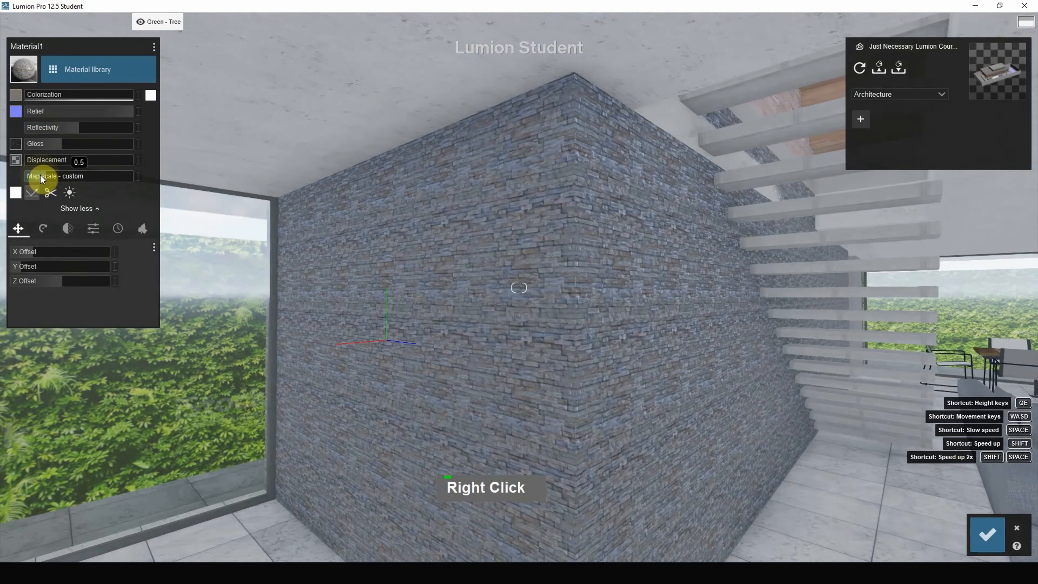
{"action": "left_click", "coordinate": [49, 176]}
{"action": "left_click", "coordinate": [47, 177]}
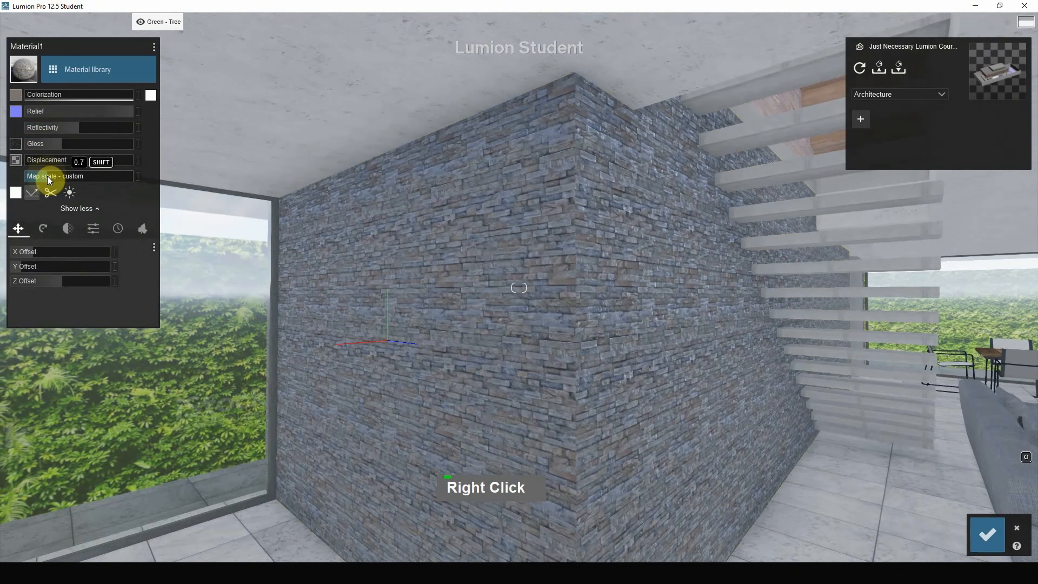
- Assign the Standard material to the wooden top of the terrace dining table
{"action": "scroll", "coordinate": [523, 230], "scroll_direction": "down", "scroll_amount": 2}
{"action": "right_click_drag", "start_coordinate": [523, 231], "coordinate": [487, 268]}
{"action": "scroll", "coordinate": [556, 286], "scroll_direction": "down", "scroll_amount": 3}
{"action": "scroll", "coordinate": [549, 294], "scroll_direction": "down", "scroll_amount": 4}
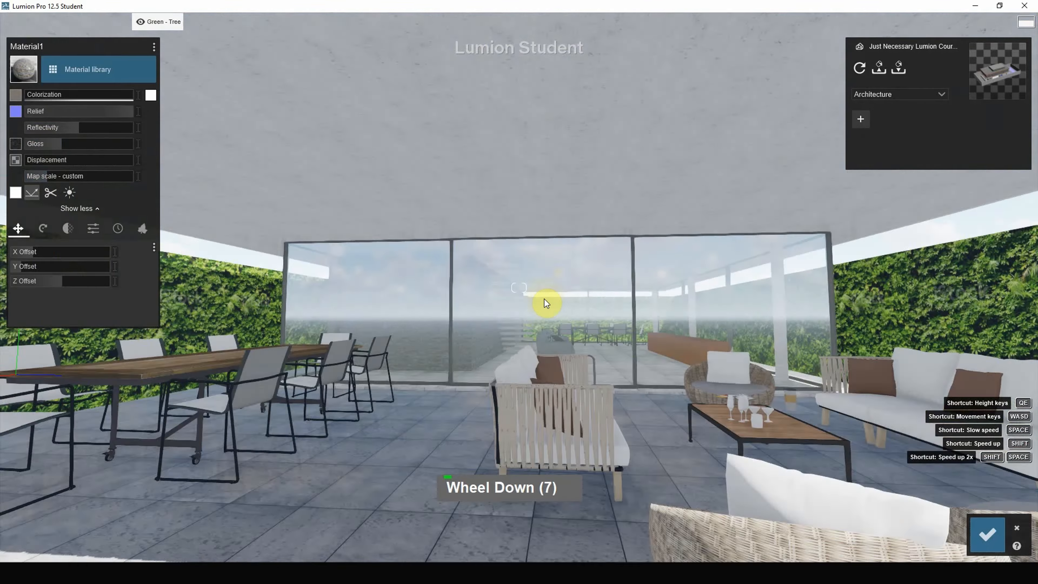
{"action": "scroll", "coordinate": [539, 305], "scroll_direction": "up", "scroll_amount": 1}
{"action": "right_click_drag", "start_coordinate": [528, 303], "coordinate": [508, 381]}
{"action": "scroll", "coordinate": [452, 300], "scroll_direction": "up", "scroll_amount": 2}
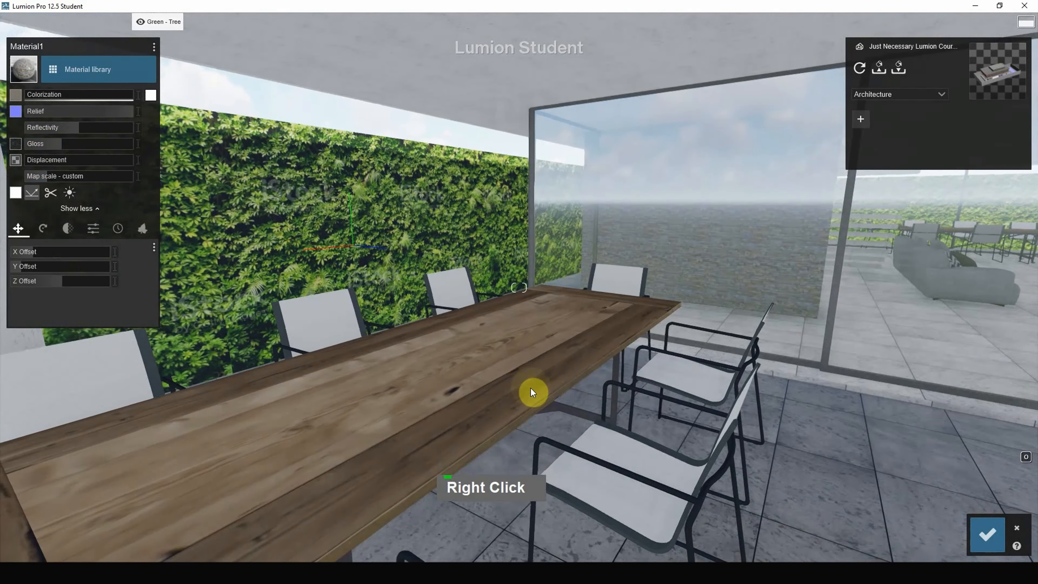
{"action": "left_click", "coordinate": [531, 388]}
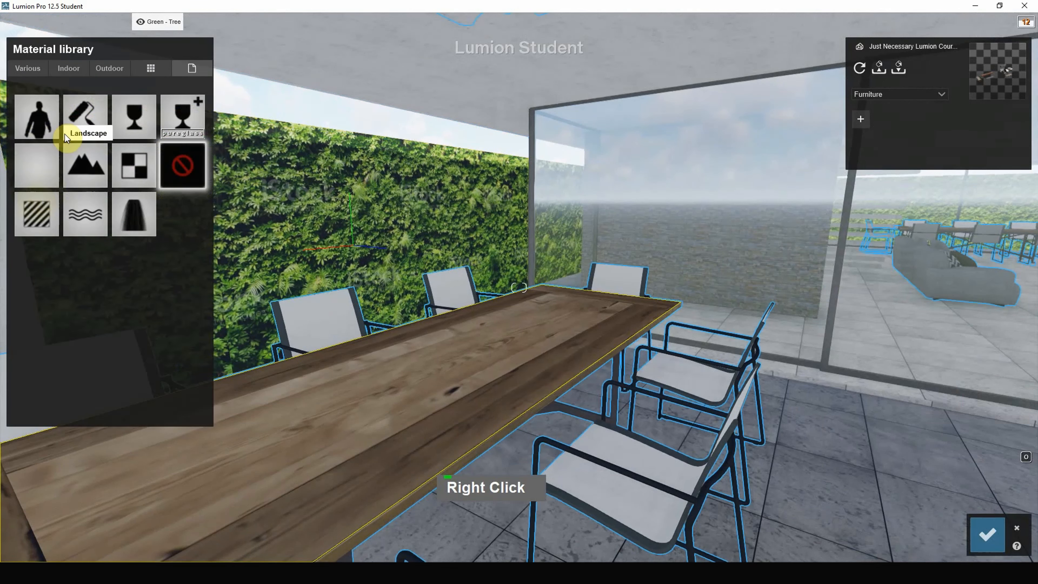
{"action": "left_click", "coordinate": [25, 229]}
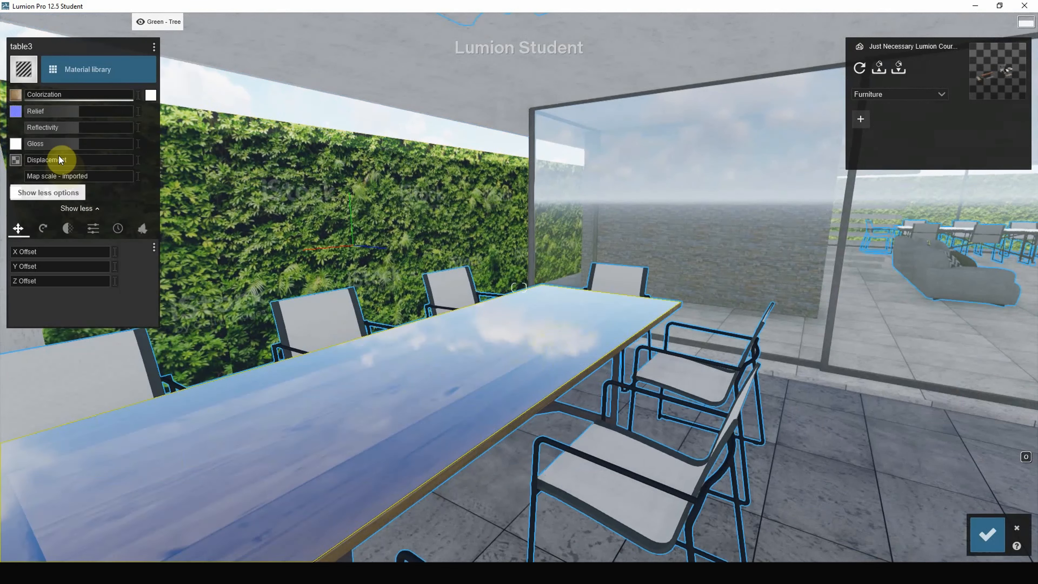
- Set the reflectivity of the terrace dining table's wooden top to 0.4
{"action": "mouse_move", "coordinate": [48, 127]}
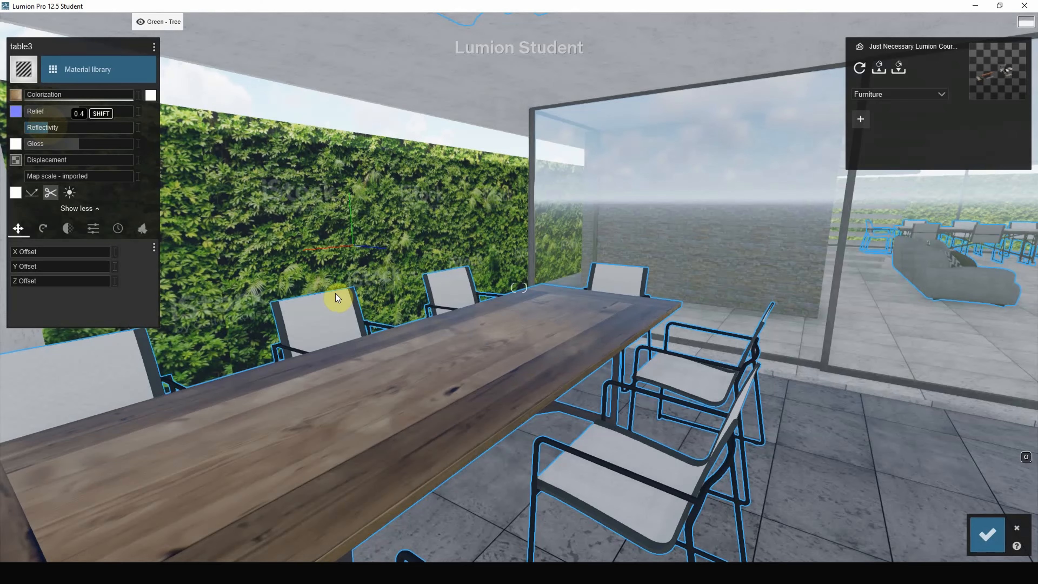
{"action": "right_click_drag", "start_coordinate": [336, 296], "coordinate": [589, 386]}
{"action": "scroll", "coordinate": [609, 430], "scroll_direction": "down", "scroll_amount": 2}
{"action": "scroll", "coordinate": [336, 380], "scroll_direction": "down", "scroll_amount": 4}
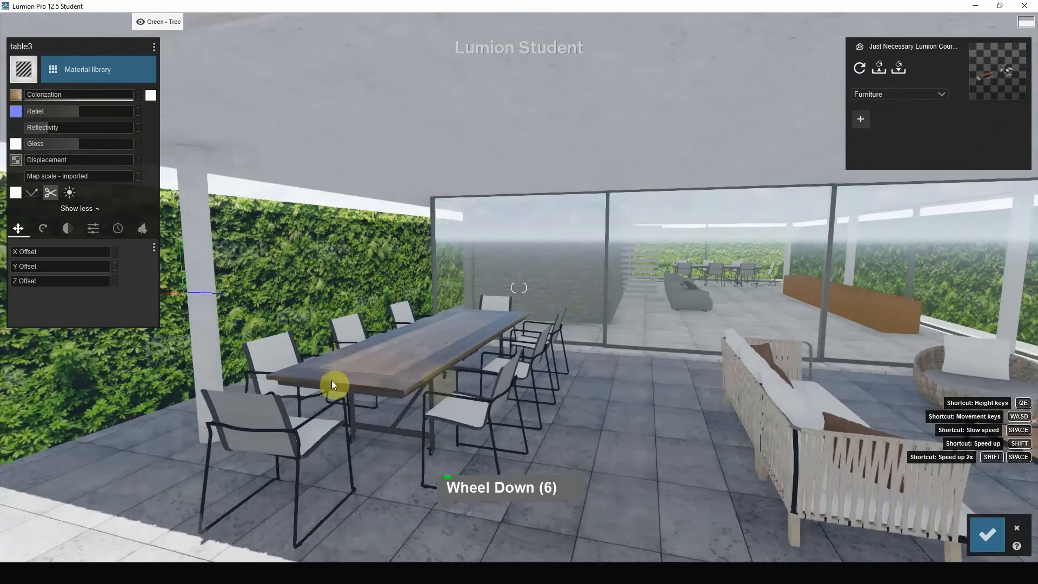
- Assign a Leaves material to the green garden boundary walls, trying Leaves4 before choosing the first dark green ivy
{"action": "right_click_drag", "start_coordinate": [336, 380], "coordinate": [275, 374]}
{"action": "scroll", "coordinate": [221, 371], "scroll_direction": "down", "scroll_amount": 5}
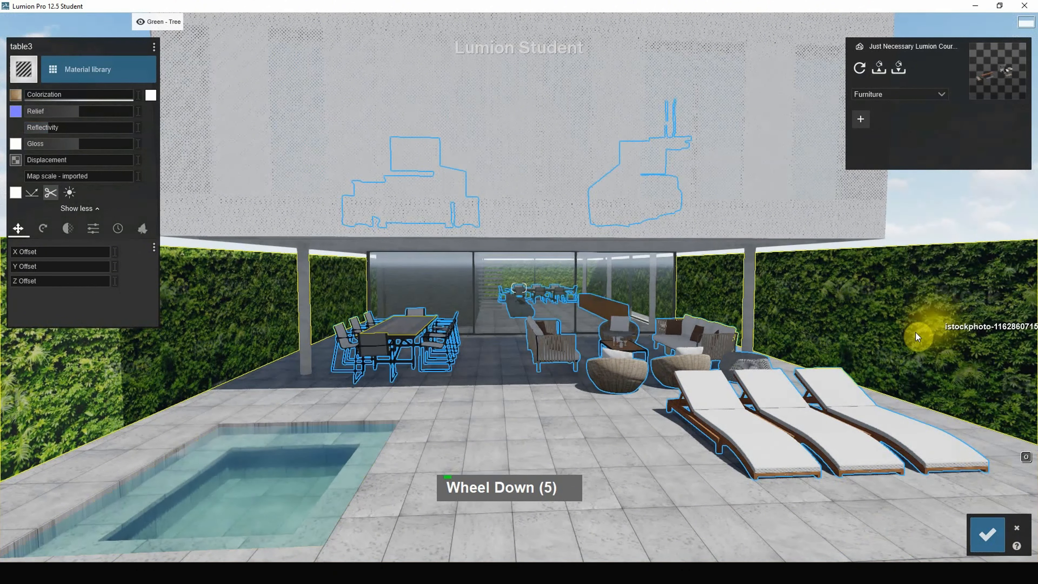
{"action": "scroll", "coordinate": [598, 370], "scroll_direction": "down", "scroll_amount": 2}
{"action": "right_click_drag", "start_coordinate": [598, 371], "coordinate": [744, 354]}
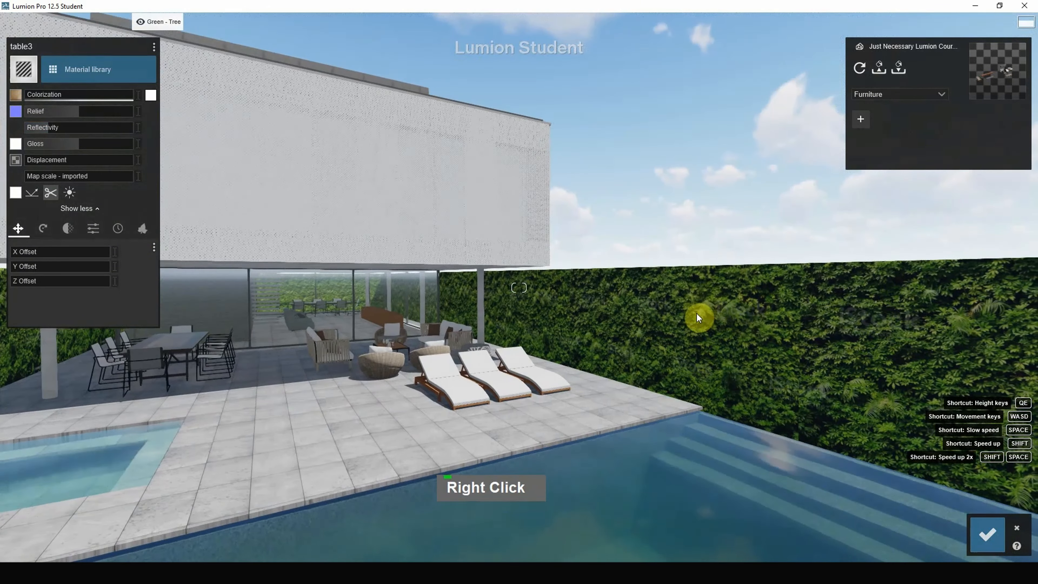
{"action": "left_click", "coordinate": [697, 325]}
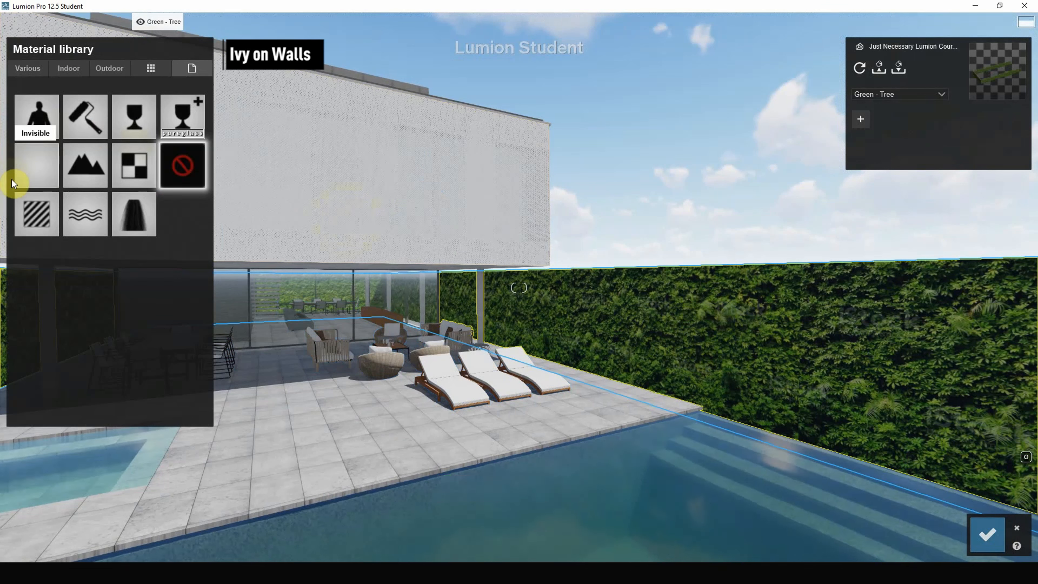
{"action": "left_click", "coordinate": [21, 68]}
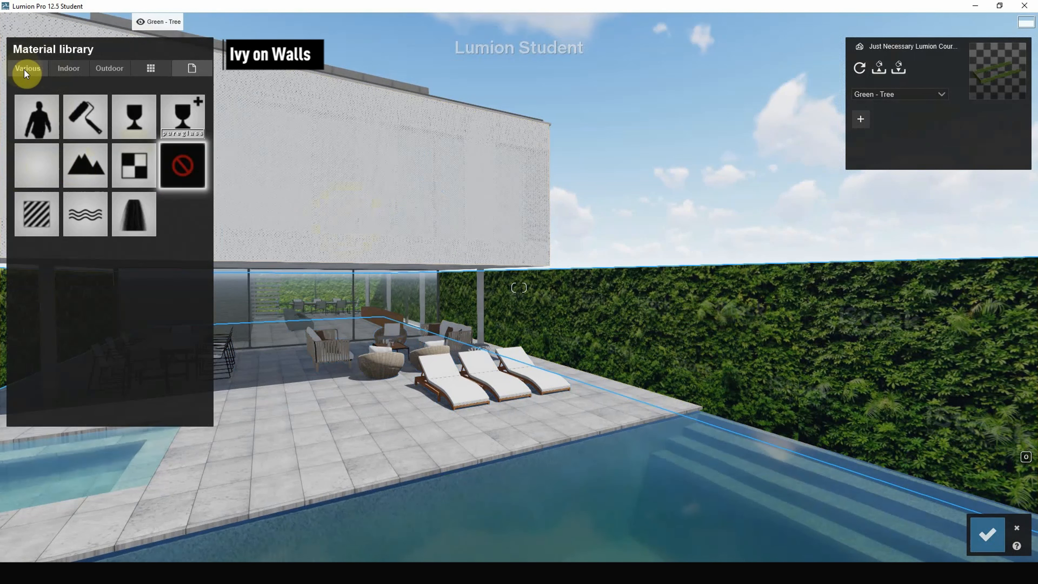
{"action": "left_click", "coordinate": [70, 132]}
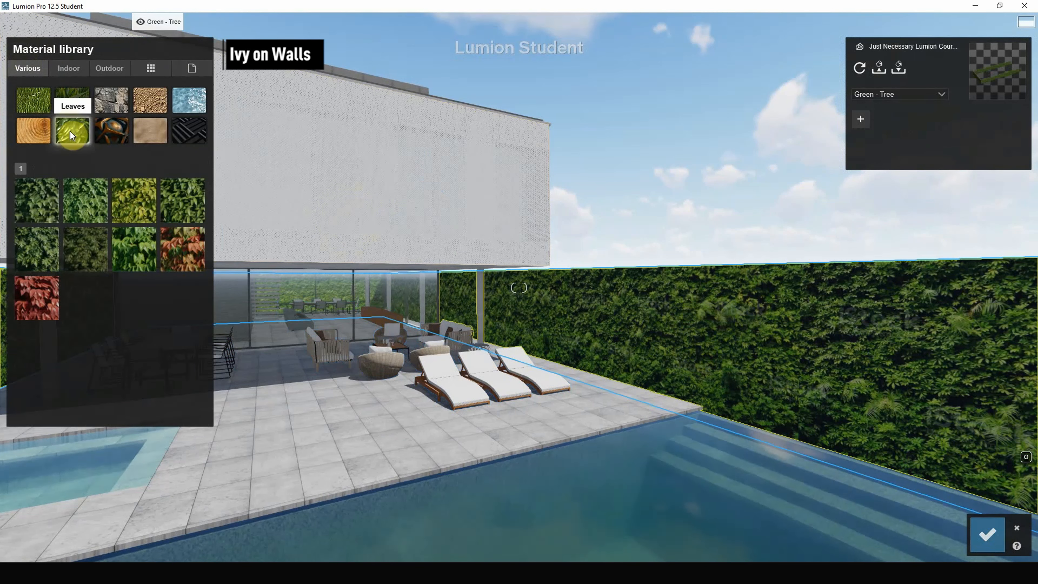
{"action": "left_click", "coordinate": [91, 207]}
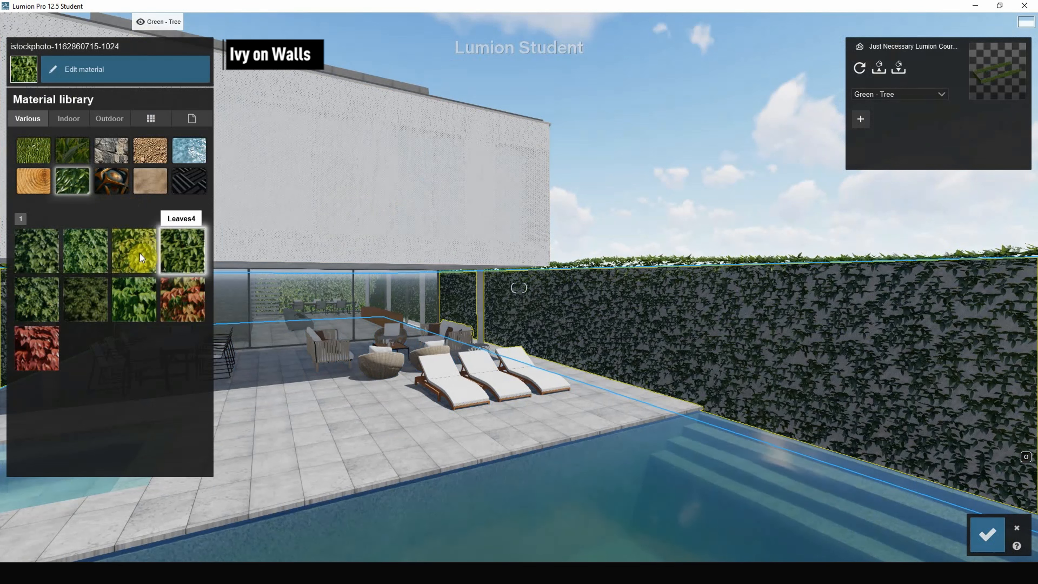
{"action": "left_click", "coordinate": [43, 257]}
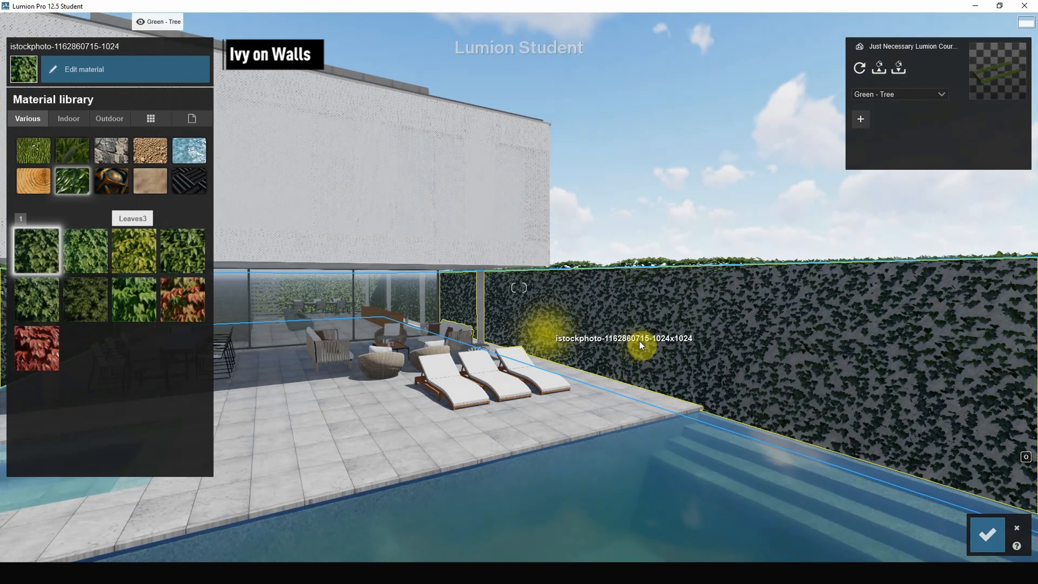
- Set the ivy's spread on the boundary walls to 0.8 and adjust its leaf size, leaf type and spread pattern offset
{"action": "left_click", "coordinate": [639, 340]}
{"action": "left_click_drag", "start_coordinate": [54, 111], "coordinate": [114, 117]}
{"action": "left_click_drag", "start_coordinate": [33, 126], "coordinate": [98, 163]}
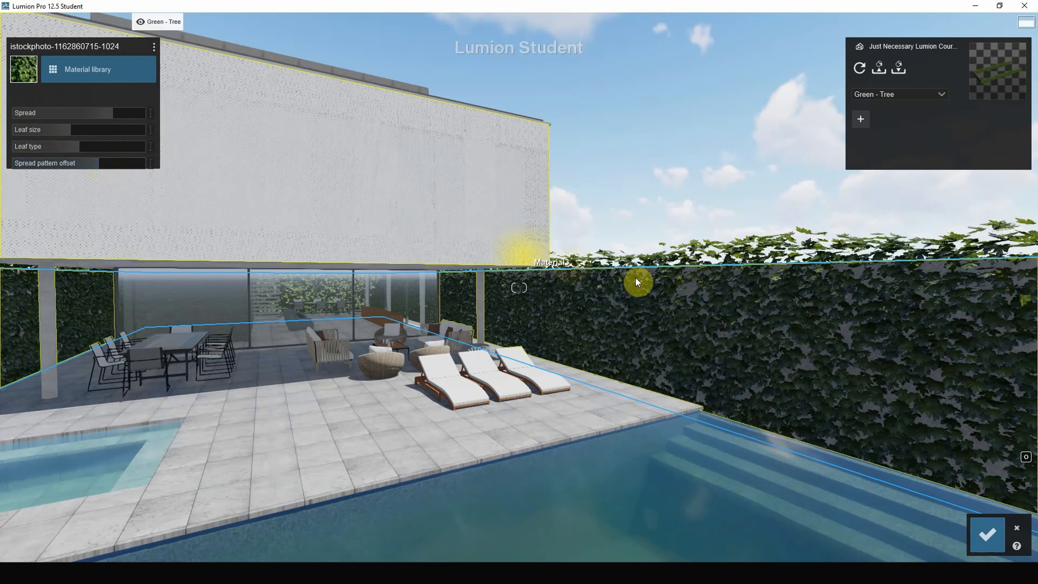
{"action": "right_click_drag", "start_coordinate": [637, 281], "coordinate": [258, 213]}
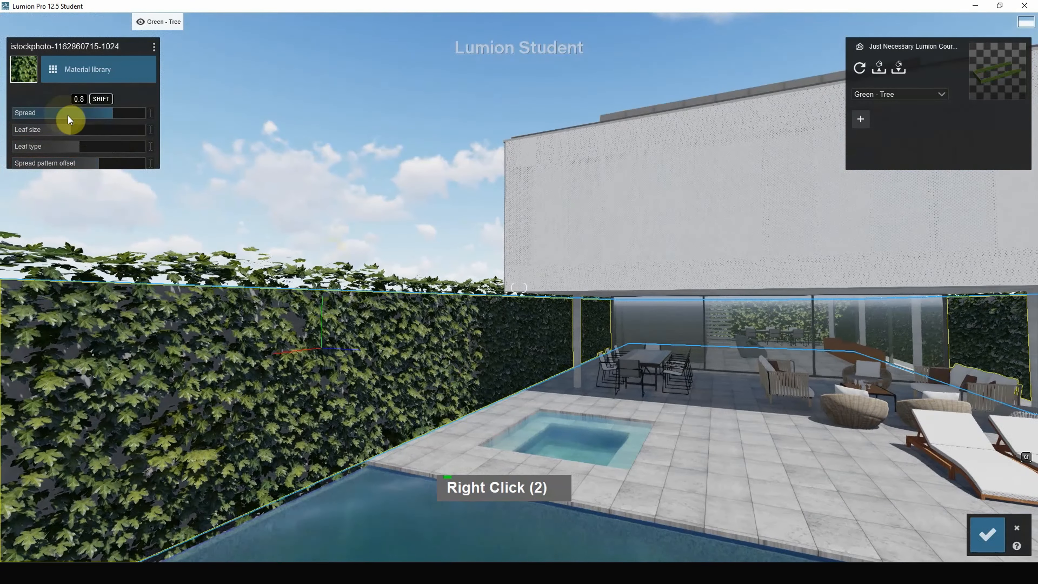
- Reduce the ivy's spread to a low value and make its leaves slightly smaller
{"action": "left_click_drag", "start_coordinate": [114, 115], "coordinate": [57, 130]}
{"action": "left_click", "coordinate": [54, 130]}
{"action": "right_click_drag", "start_coordinate": [466, 303], "coordinate": [810, 268]}
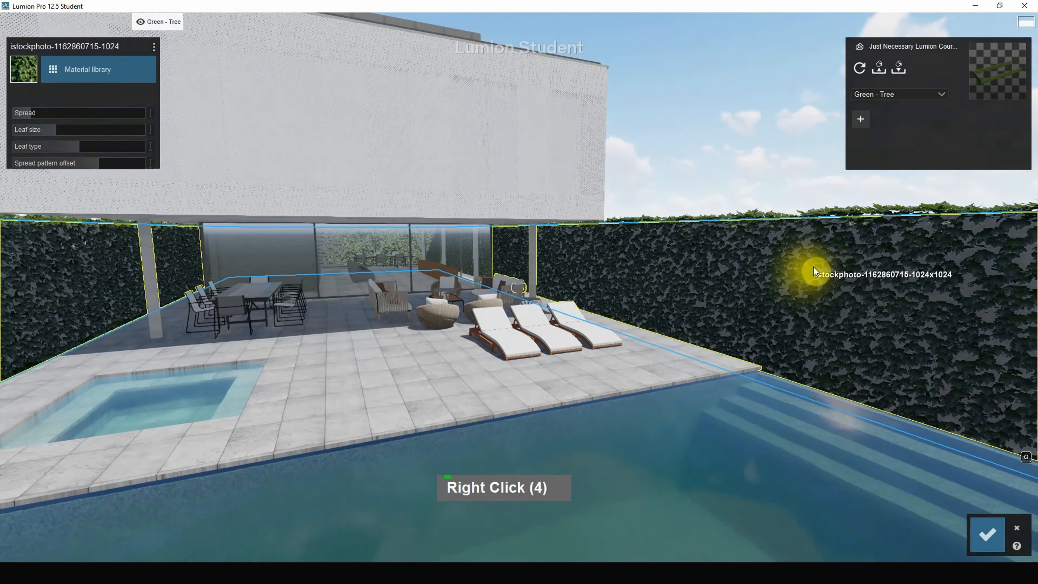
- Assign the outdoor concrete material Concrete 015 1024 to the grey concrete face of the boundary wall
{"action": "scroll", "coordinate": [542, 370], "scroll_direction": "down", "scroll_amount": 3}
{"action": "right_click_drag", "start_coordinate": [542, 372], "coordinate": [436, 279]}
{"action": "left_click", "coordinate": [435, 279]}
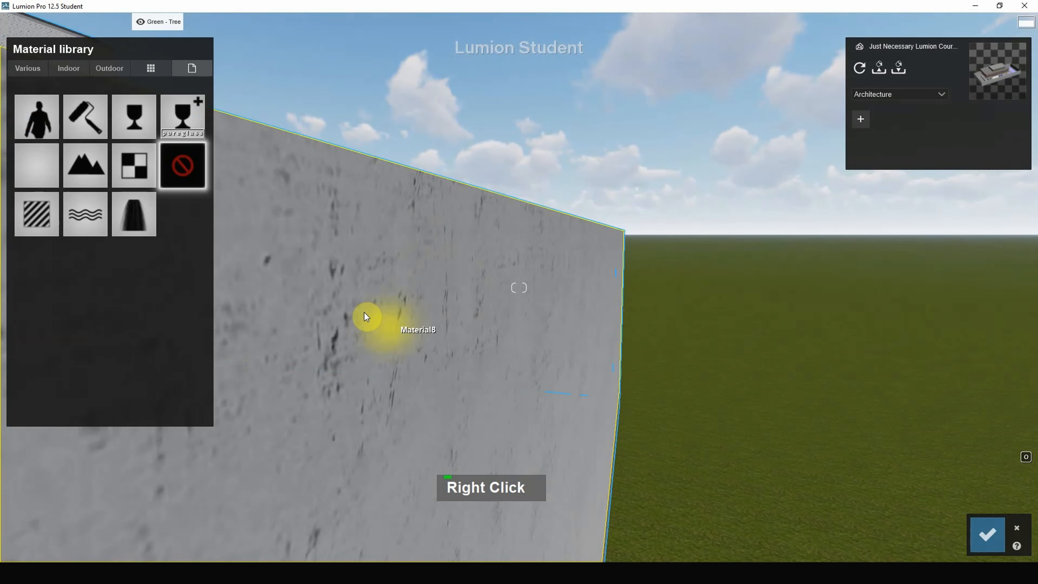
{"action": "left_click", "coordinate": [103, 67]}
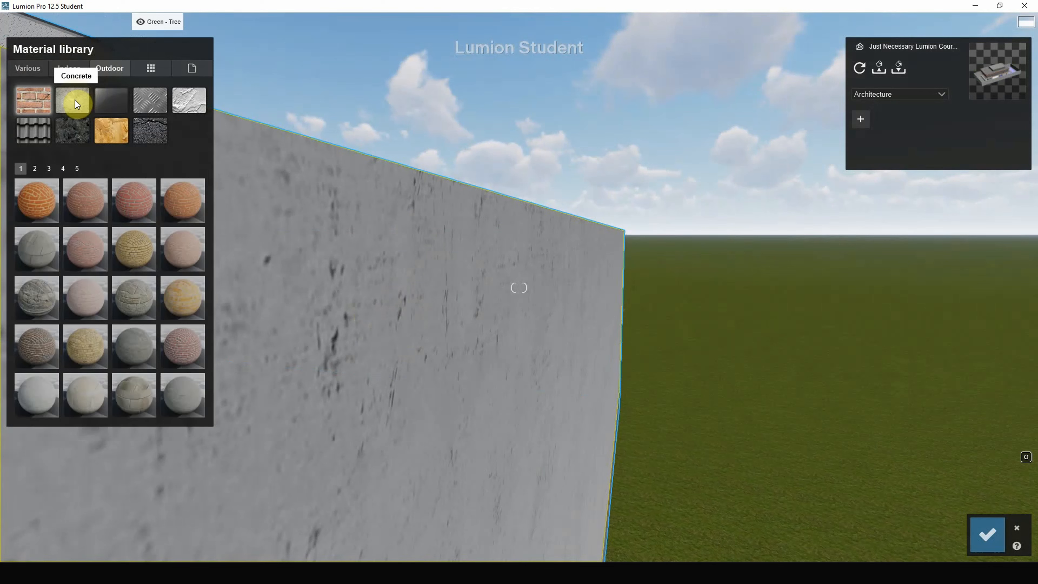
{"action": "left_click", "coordinate": [74, 100]}
{"action": "left_click", "coordinate": [38, 347]}
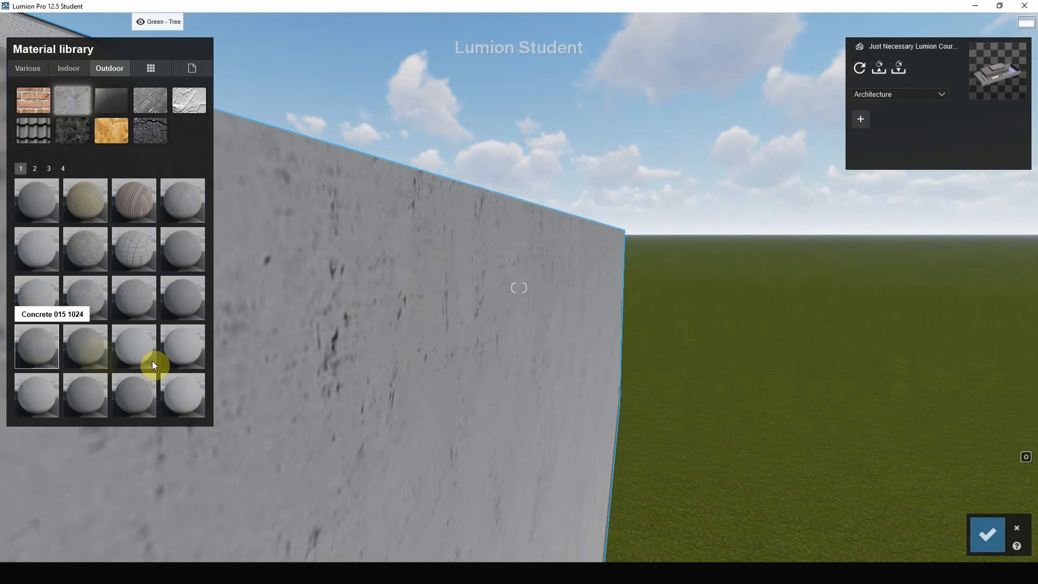
- Compare other outdoor concretes, including Concrete 004 1024, on the boundary wall and apply the first concrete of the category
{"action": "right_click_drag", "start_coordinate": [549, 276], "coordinate": [445, 282]}
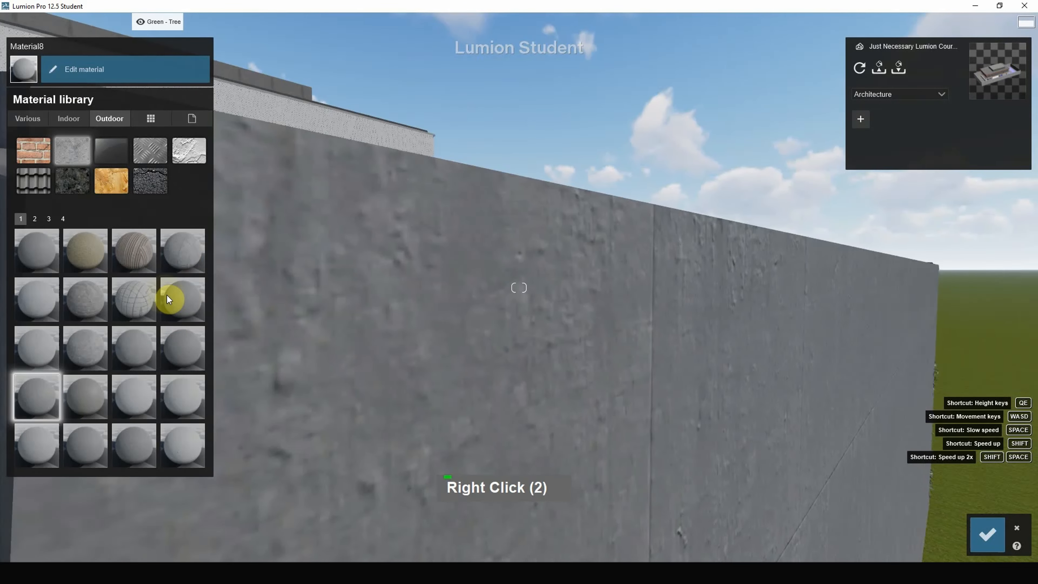
{"action": "left_click", "coordinate": [185, 294]}
{"action": "left_click", "coordinate": [194, 253]}
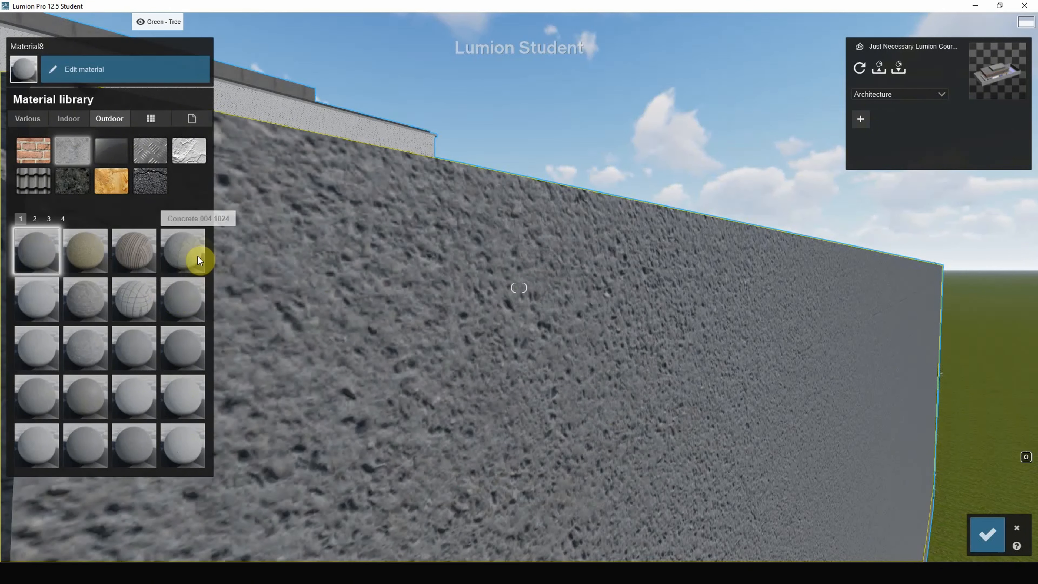
{"action": "right_click_drag", "start_coordinate": [393, 309], "coordinate": [597, 342]}
{"action": "scroll", "coordinate": [596, 343], "scroll_direction": "down", "scroll_amount": 7}
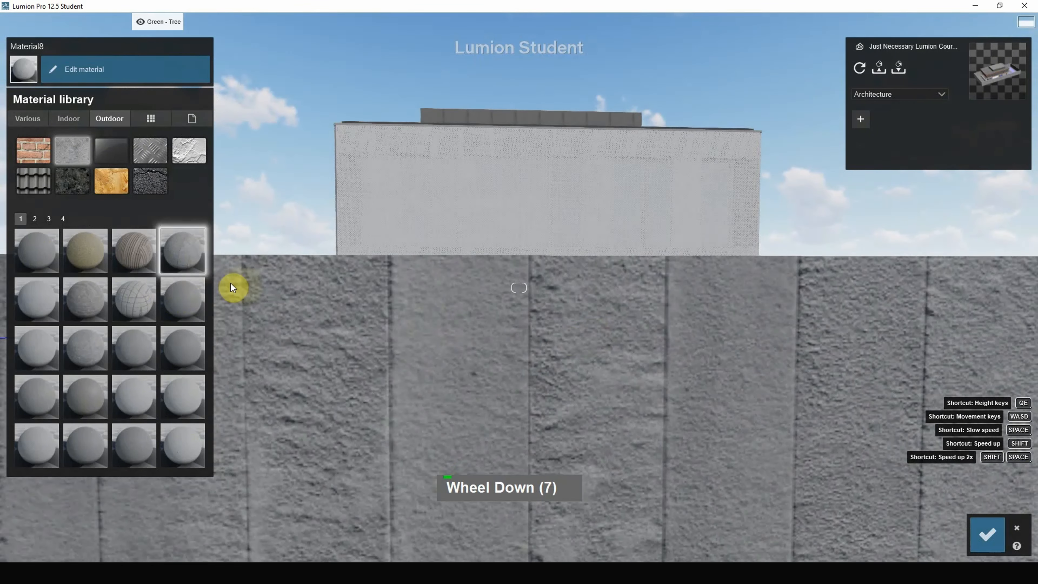
{"action": "left_click", "coordinate": [37, 258]}
- Raise the colorization of the boundary wall's concrete to about half strength with white
{"action": "scroll", "coordinate": [602, 306], "scroll_direction": "down", "scroll_amount": 7}
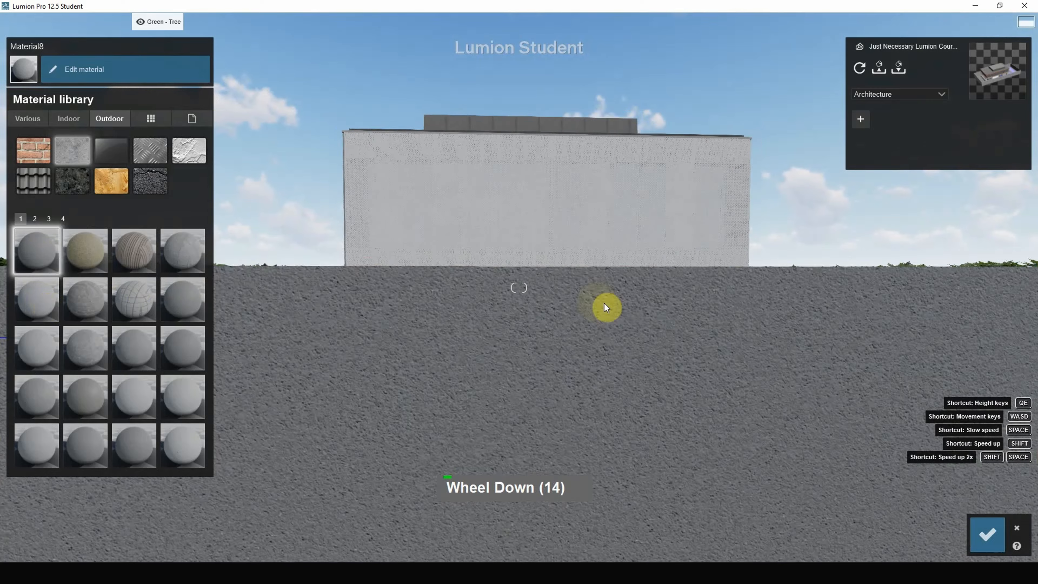
{"action": "scroll", "coordinate": [456, 354], "scroll_direction": "up", "scroll_amount": 4}
{"action": "left_click", "coordinate": [51, 75]}
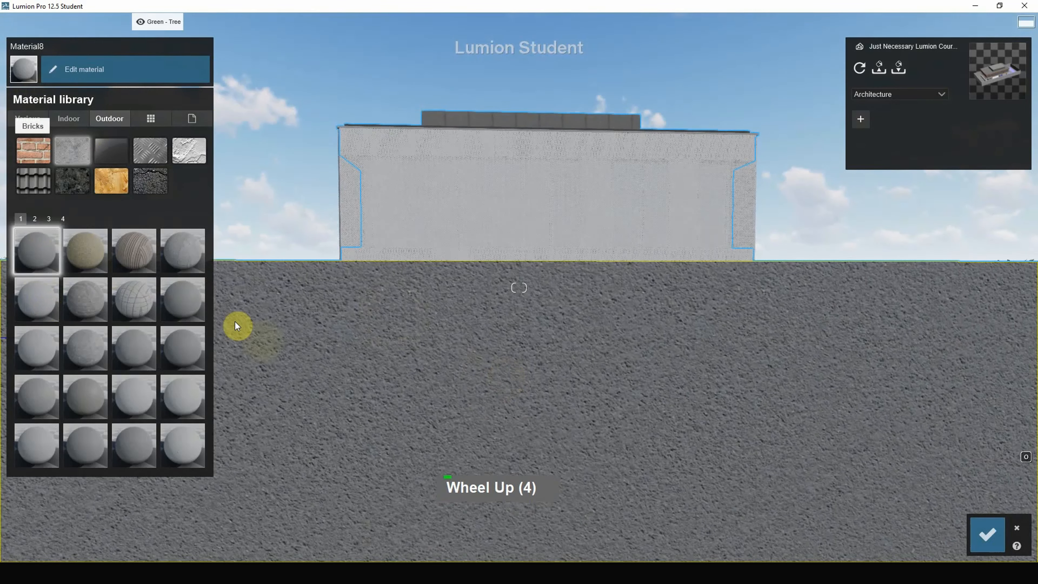
{"action": "left_click_drag", "start_coordinate": [46, 96], "coordinate": [82, 96]}
- Assign the Standard material to the perforated upper facade and give it slight waxiness and transparency
{"action": "scroll", "coordinate": [592, 313], "scroll_direction": "up", "scroll_amount": 18}
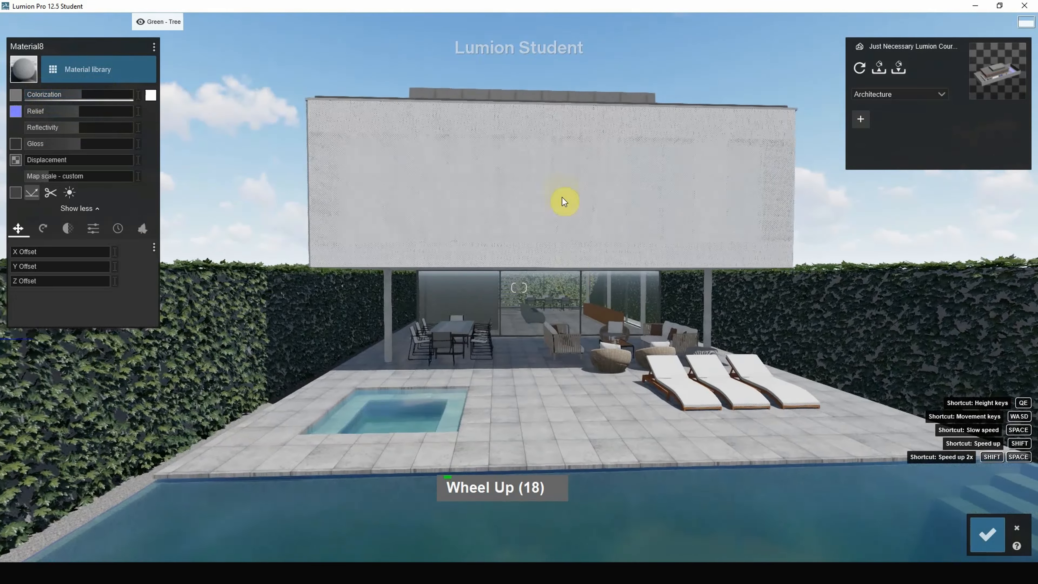
{"action": "scroll", "coordinate": [565, 139], "scroll_direction": "up", "scroll_amount": 5}
{"action": "scroll", "coordinate": [540, 259], "scroll_direction": "down", "scroll_amount": 2}
{"action": "right_click_drag", "start_coordinate": [540, 259], "coordinate": [570, 249]}
{"action": "left_click", "coordinate": [554, 161]}
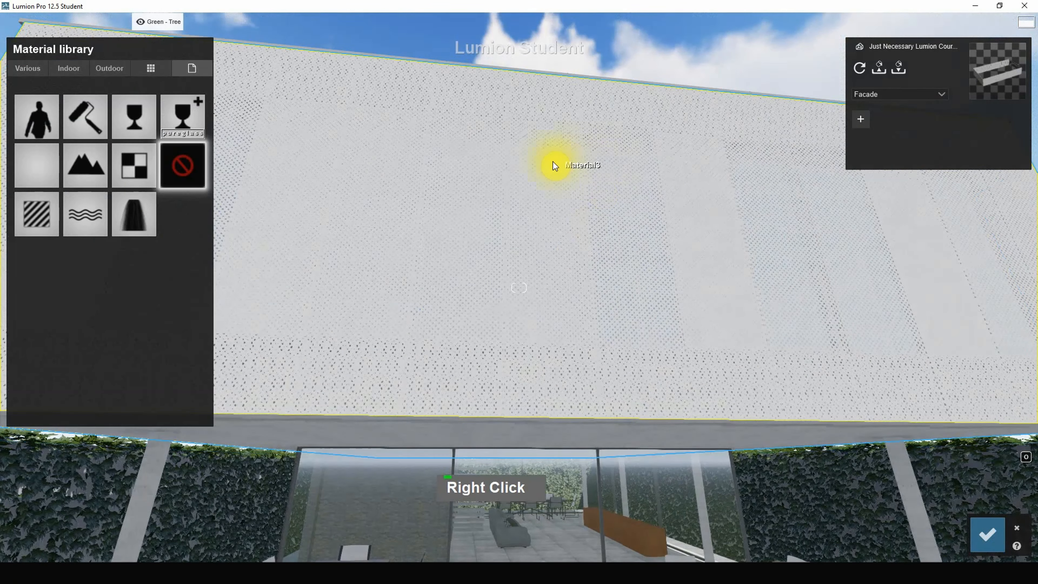
{"action": "left_click", "coordinate": [32, 222]}
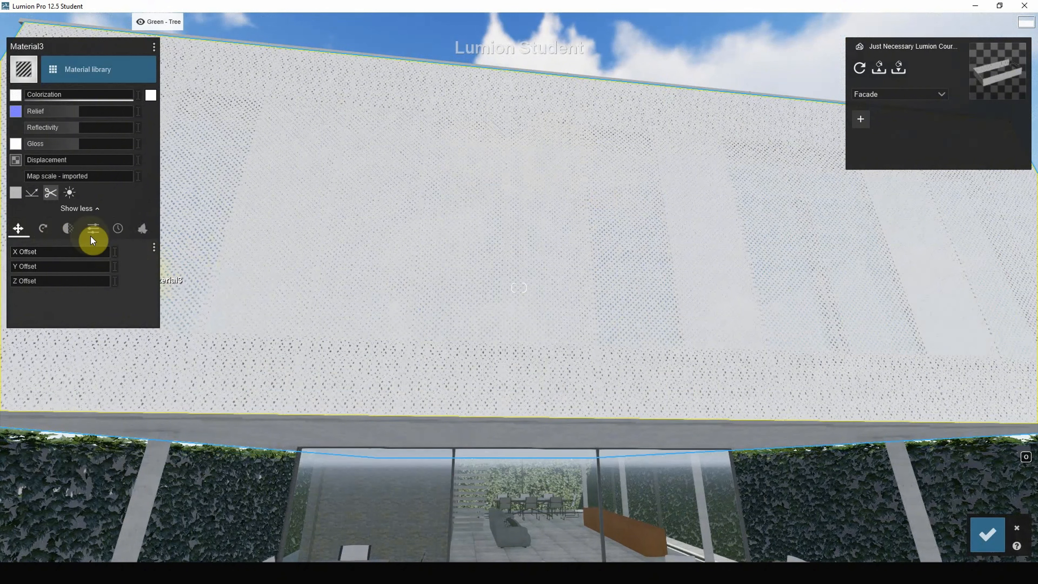
{"action": "left_click", "coordinate": [72, 229]}
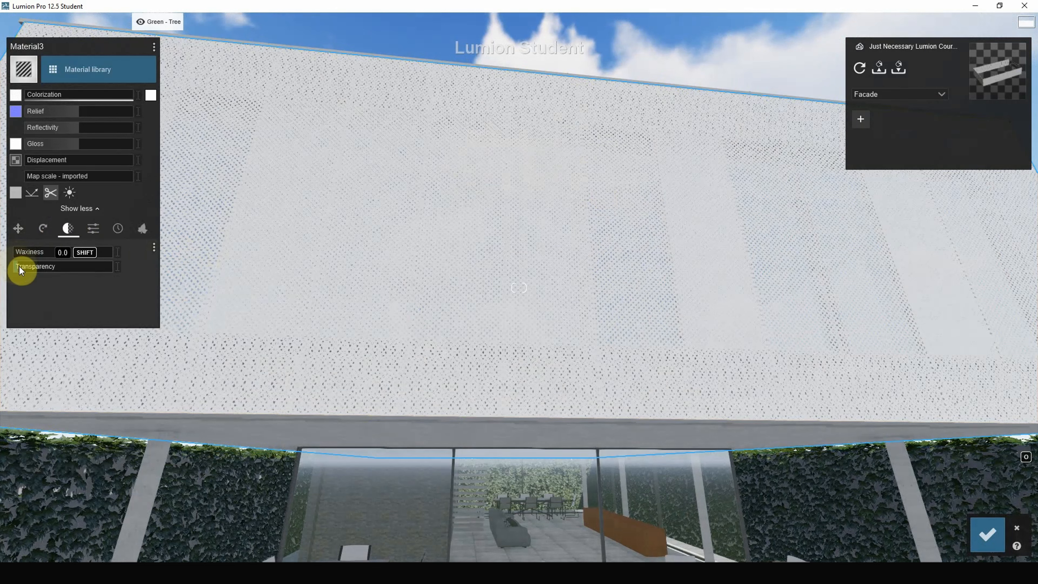
{"action": "mouse_move", "coordinate": [20, 266]}
{"action": "left_mouse_down"}
{"action": "mouse_move", "coordinate": [76, 266]}
{"action": "mouse_move", "coordinate": [32, 267]}
{"action": "mouse_move", "coordinate": [23, 253]}
{"action": "mouse_move", "coordinate": [35, 268]}
{"action": "left_mouse_up"}
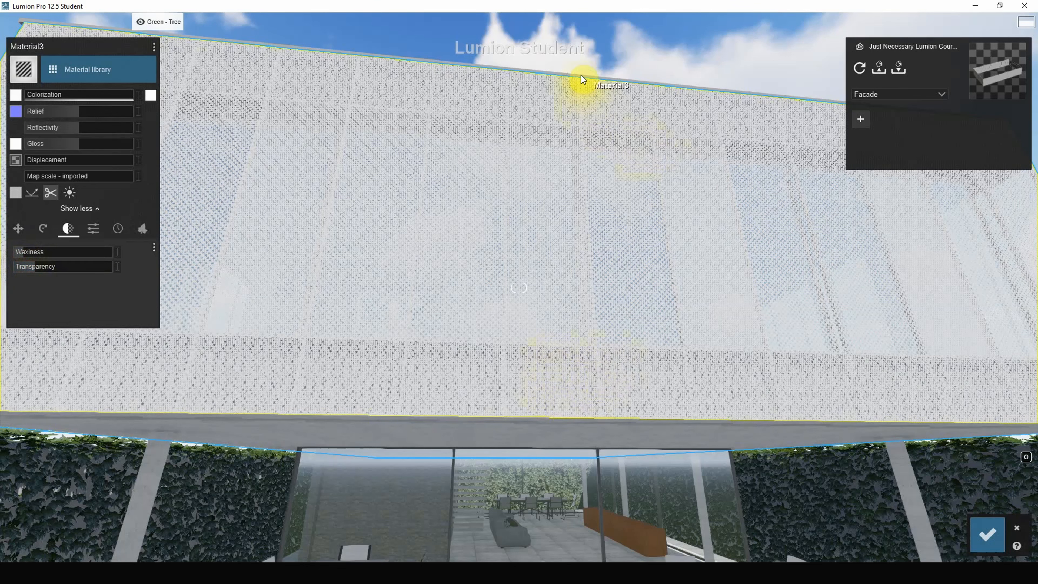
- Assign an outdoor metal to the aluminum roof edge trim, trying Diamond Plate 02 2048 before choosing a plain grey metal
{"action": "right_click_drag", "start_coordinate": [579, 79], "coordinate": [608, 371]}
{"action": "key", "text": "a"}
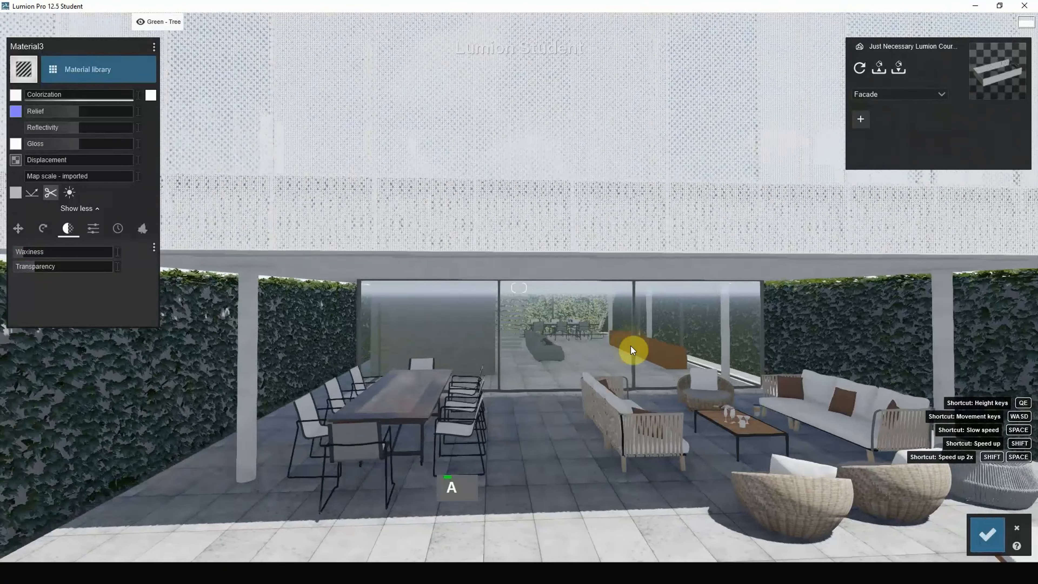
{"action": "key", "text": "q"}
{"action": "key", "text": "q"}
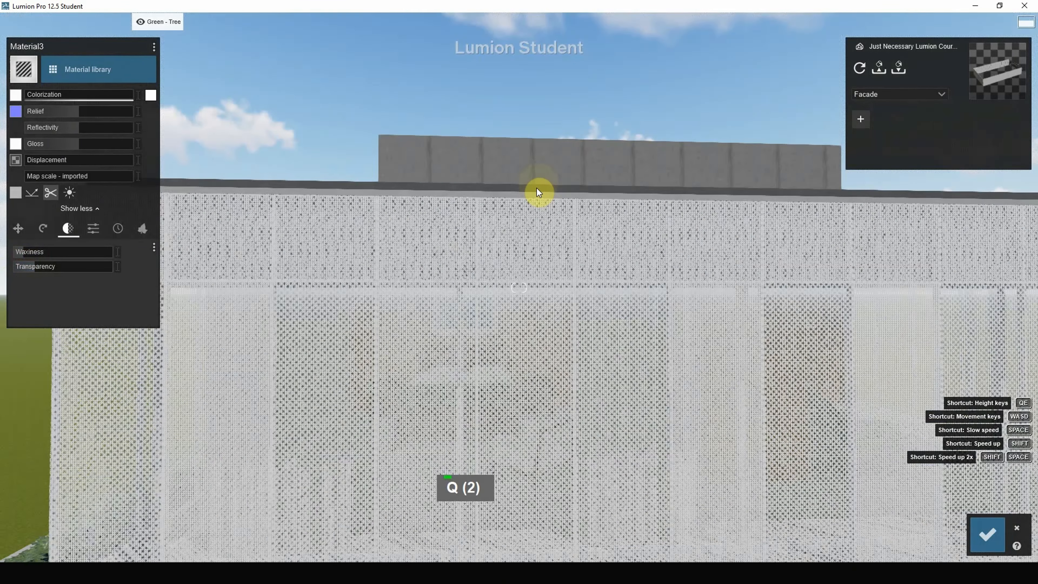
{"action": "left_click", "coordinate": [529, 201]}
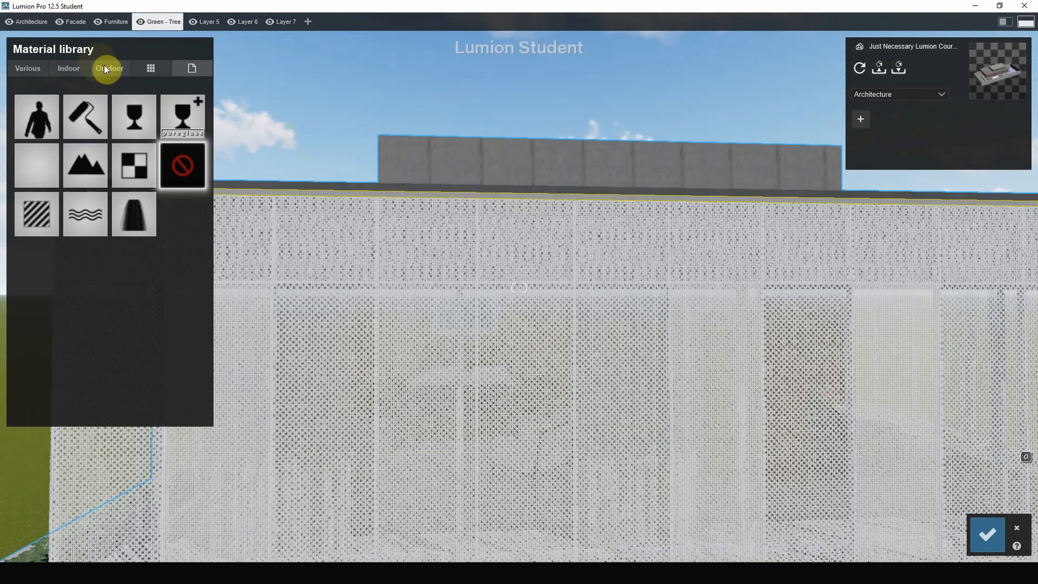
{"action": "left_click", "coordinate": [120, 68]}
{"action": "left_click", "coordinate": [149, 106]}
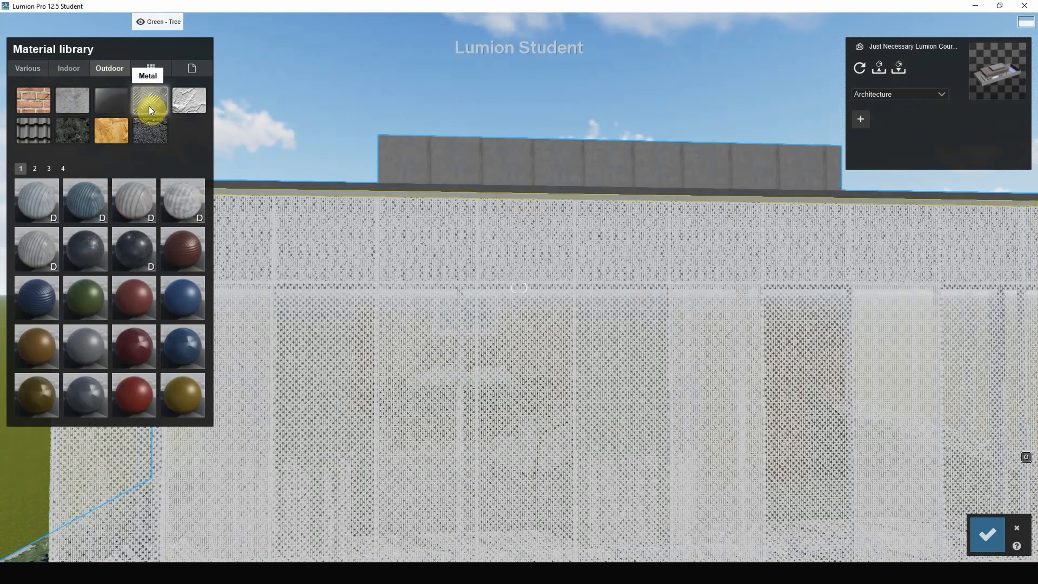
{"action": "left_click", "coordinate": [132, 245]}
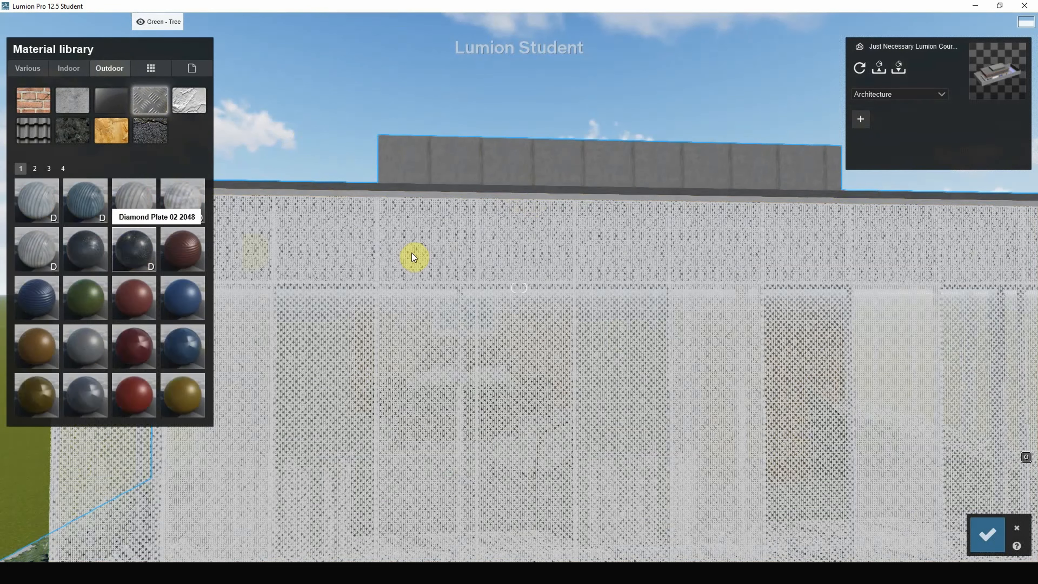
{"action": "right_click_drag", "start_coordinate": [542, 211], "coordinate": [556, 212]}
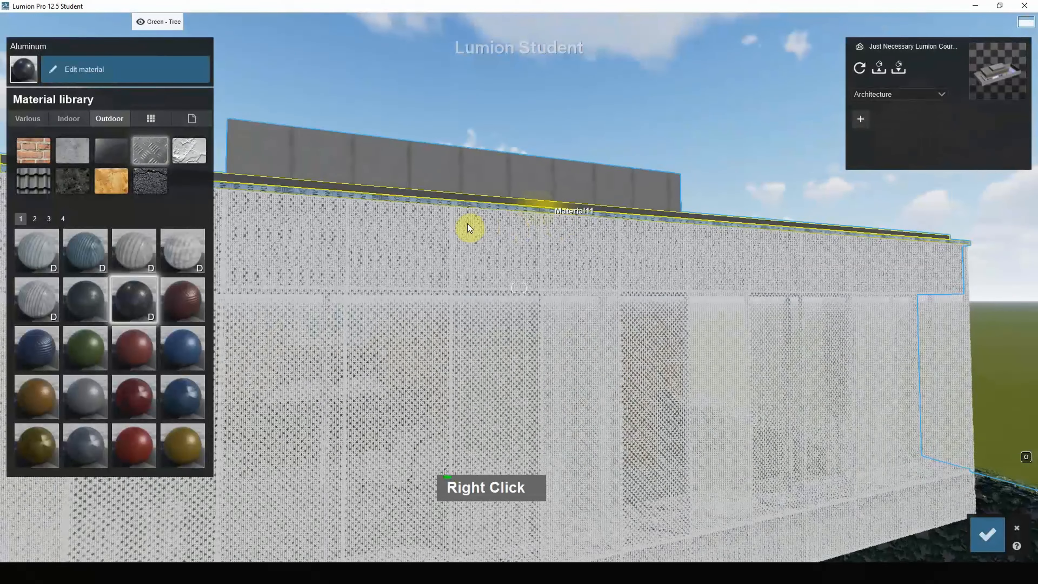
{"action": "left_click", "coordinate": [95, 401]}
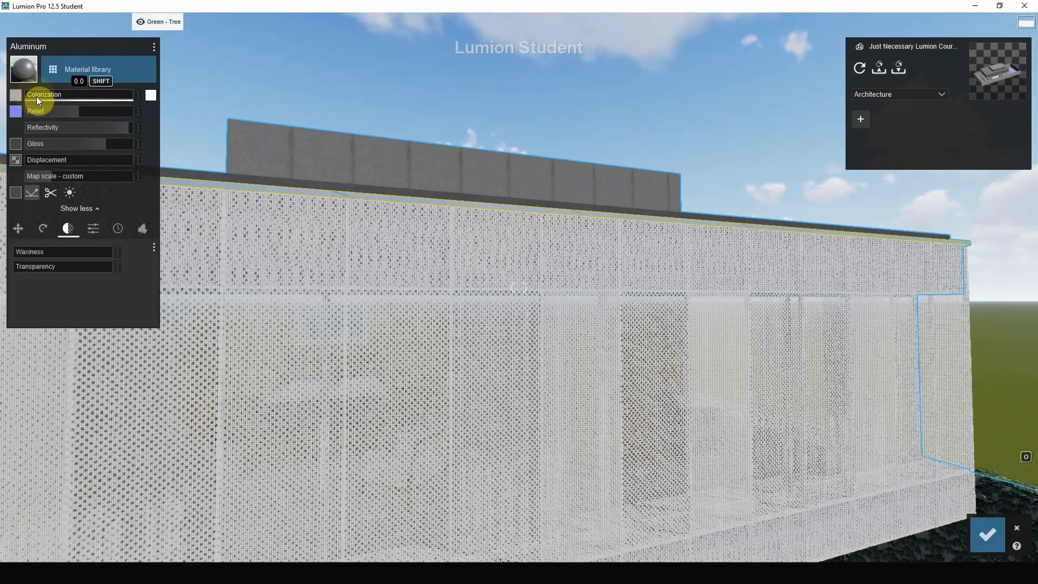
- Colorize the roof edge trim's metal black with a colorization of 0.5
{"action": "left_click_drag", "start_coordinate": [32, 94], "coordinate": [47, 94]}
{"action": "left_click_drag", "start_coordinate": [129, 97], "coordinate": [146, 94]}
{"action": "left_click", "coordinate": [150, 94]}
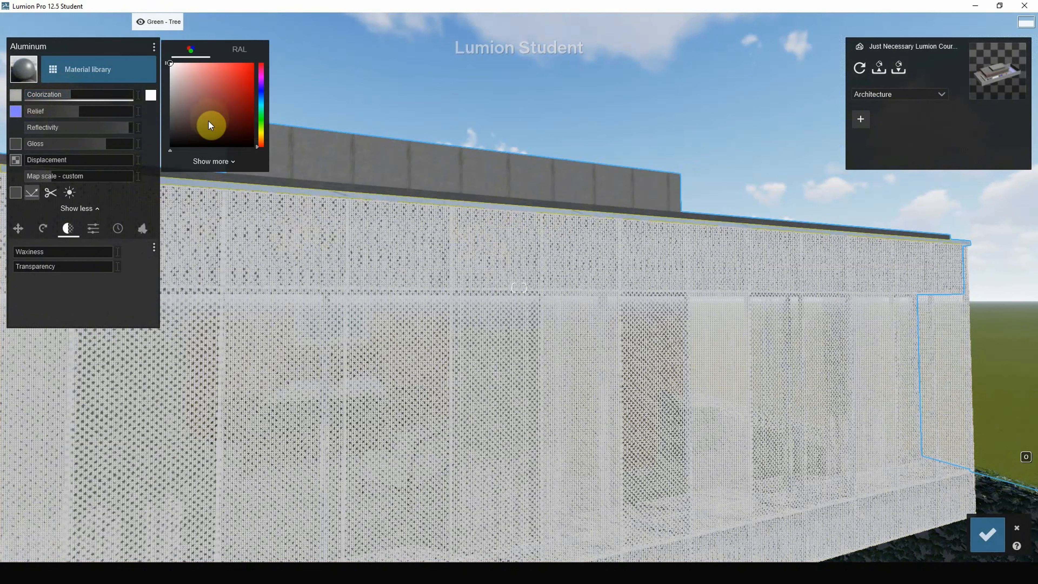
{"action": "left_click_drag", "start_coordinate": [209, 121], "coordinate": [145, 170]}
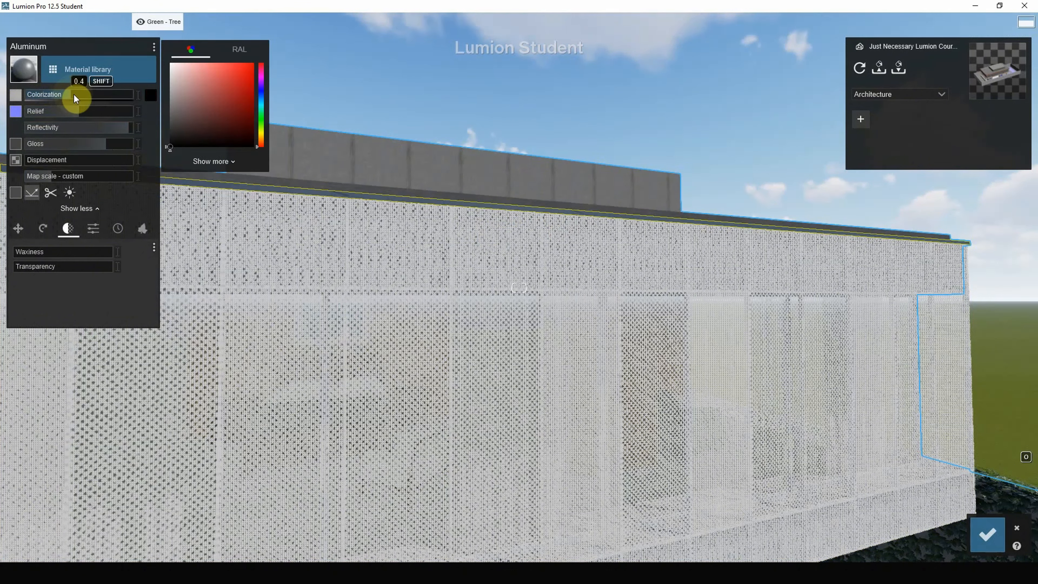
{"action": "mouse_move", "coordinate": [74, 94]}
{"action": "left_mouse_down"}
{"action": "mouse_move", "coordinate": [111, 98]}
{"action": "mouse_move", "coordinate": [47, 96]}
{"action": "mouse_move", "coordinate": [82, 95]}
{"action": "left_mouse_up"}
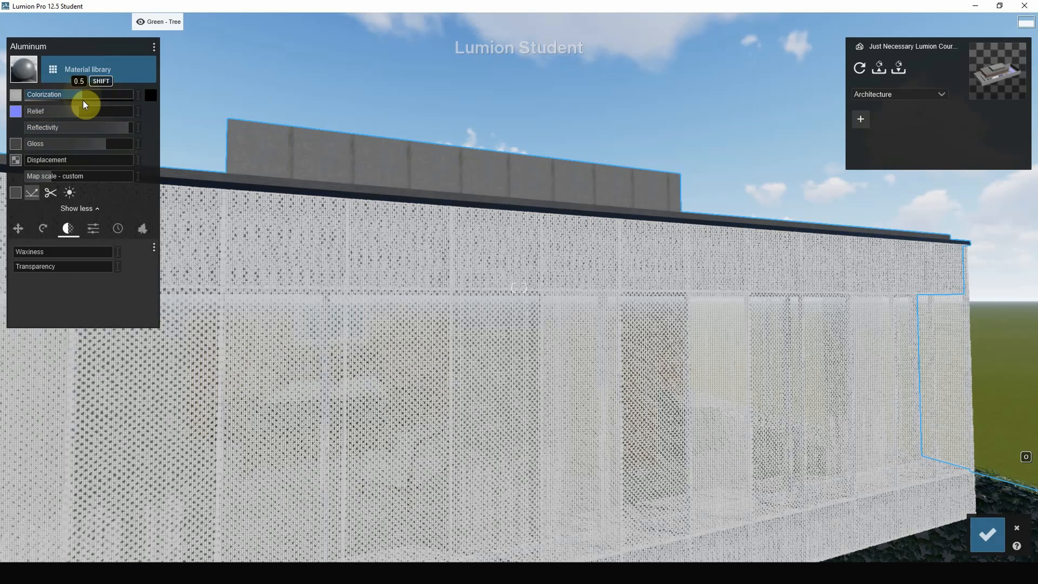
- Lower the roof edge trim's reflectivity to 1.7 and assign the outdoor metal Metal Painted 002 1024 to the roof band above it
{"action": "left_click_drag", "start_coordinate": [86, 126], "coordinate": [117, 126]}
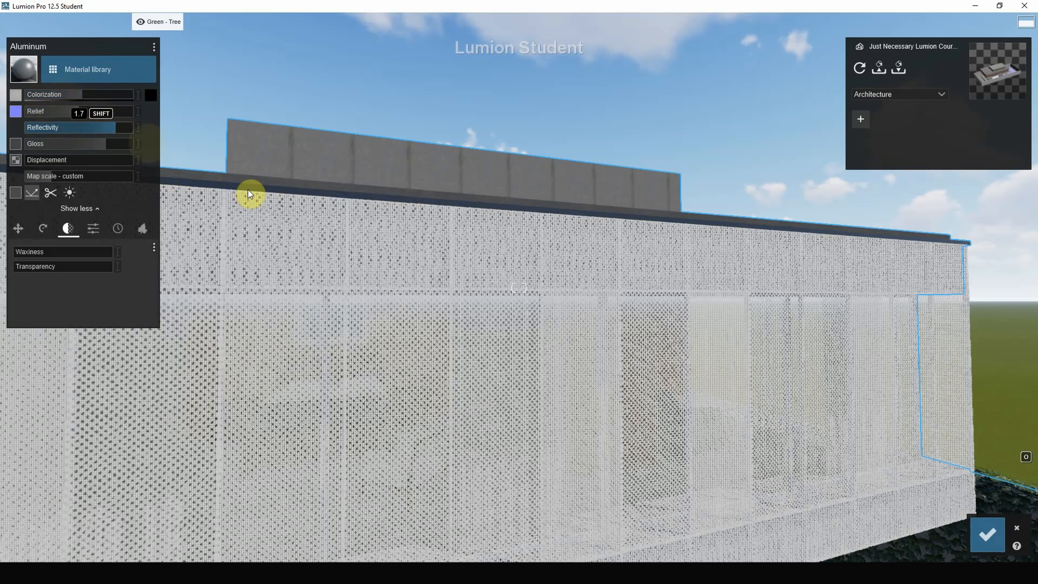
{"action": "left_click", "coordinate": [295, 182]}
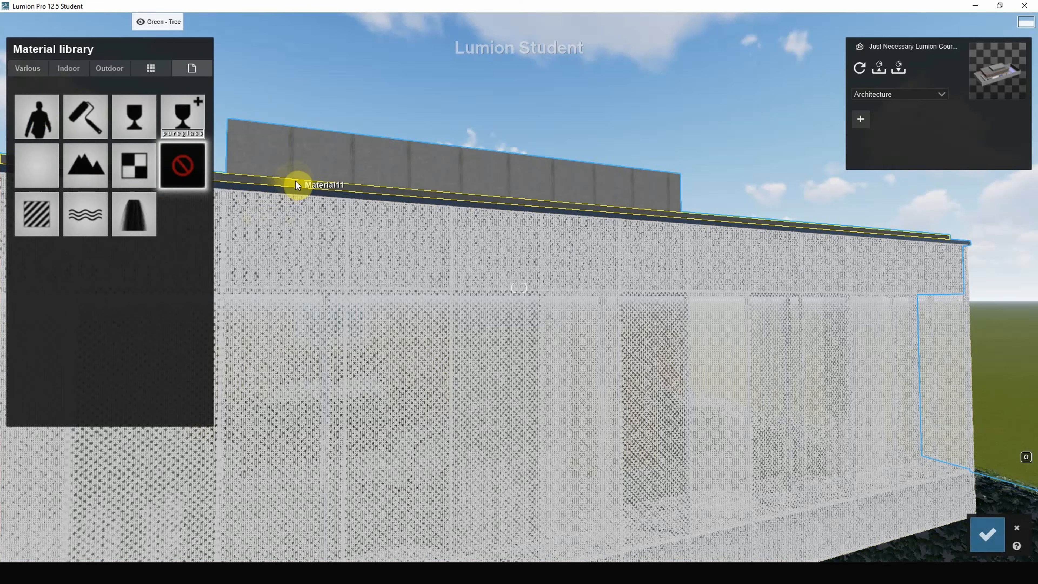
{"action": "left_click", "coordinate": [113, 68]}
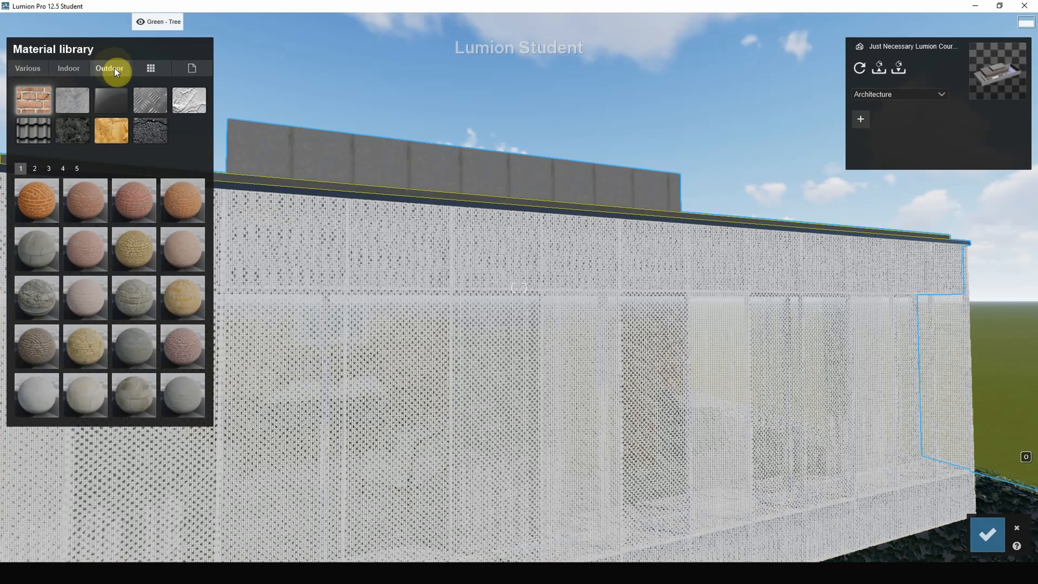
{"action": "left_click", "coordinate": [85, 347]}
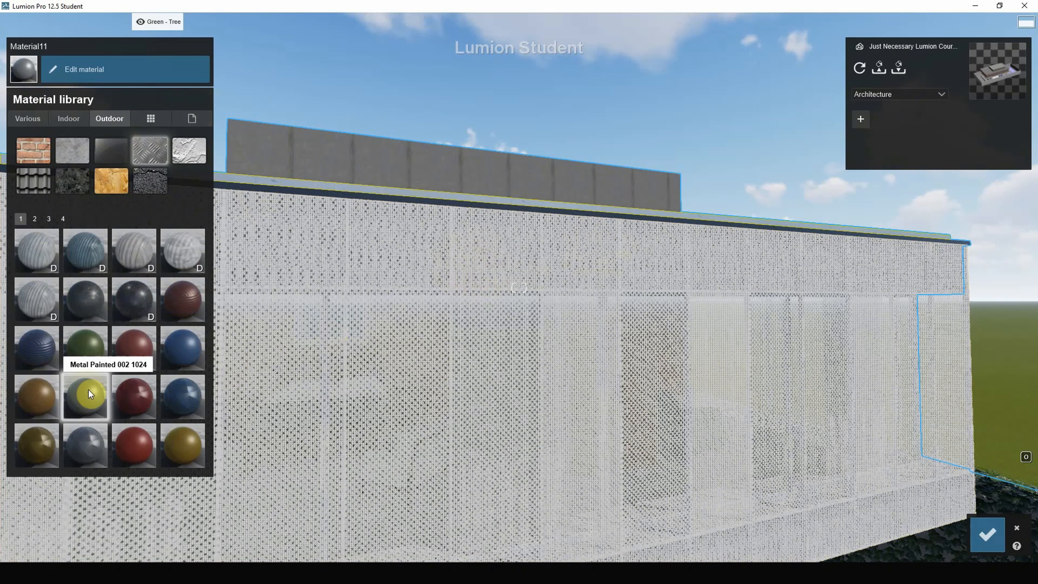
{"action": "left_click", "coordinate": [550, 204]}
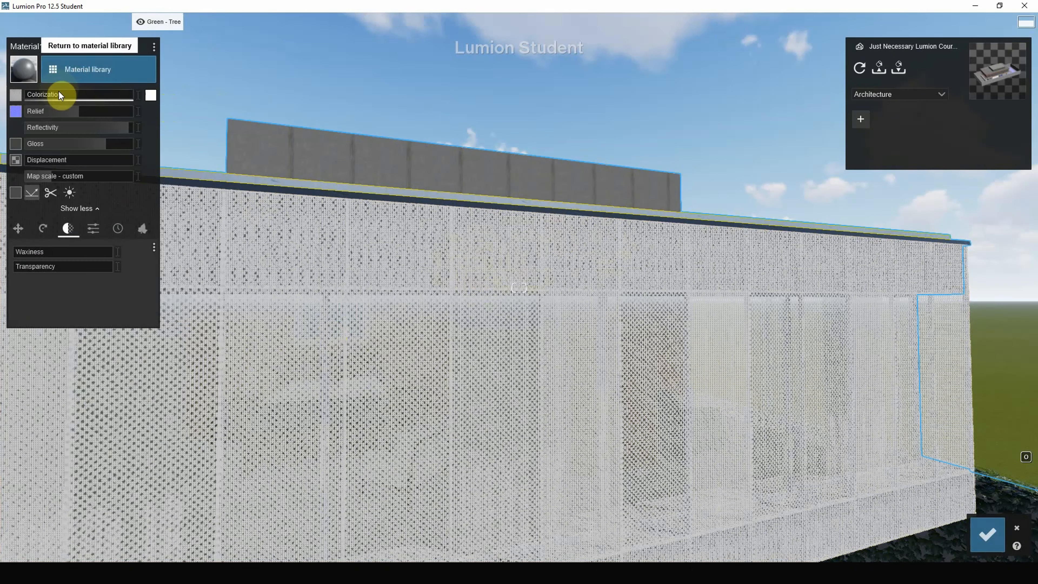
- Colorize the upper roof band's metal near-black, raise its relief and set its reflectivity to 1.4
{"action": "left_click", "coordinate": [149, 95]}
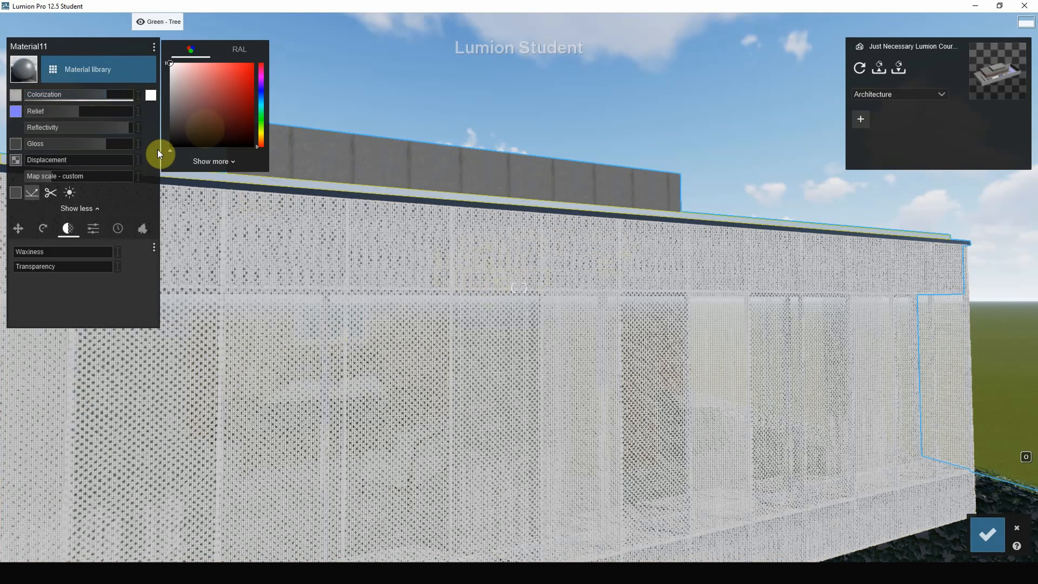
{"action": "left_click", "coordinate": [169, 134]}
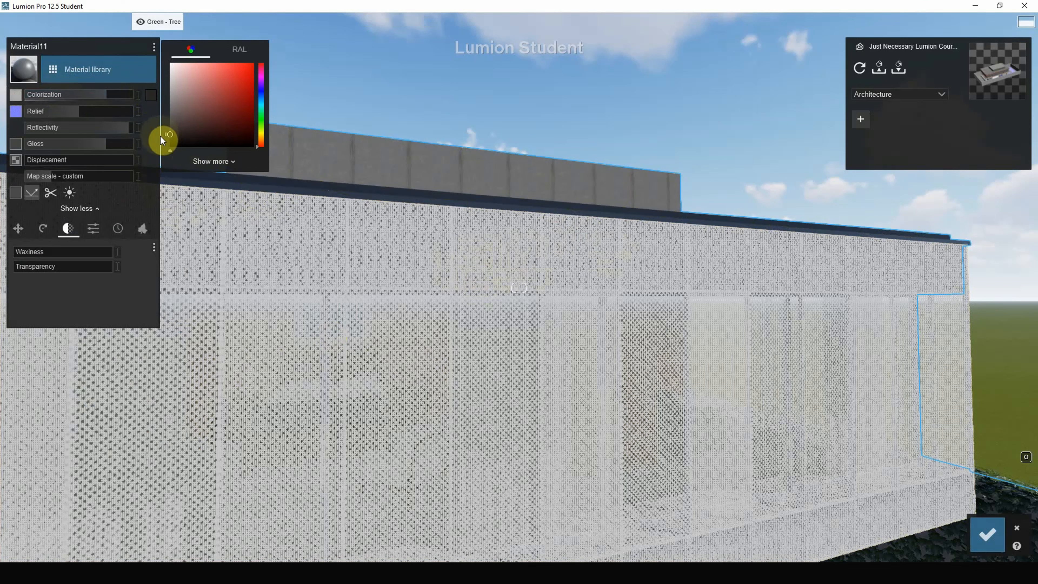
{"action": "left_click_drag", "start_coordinate": [67, 110], "coordinate": [104, 127]}
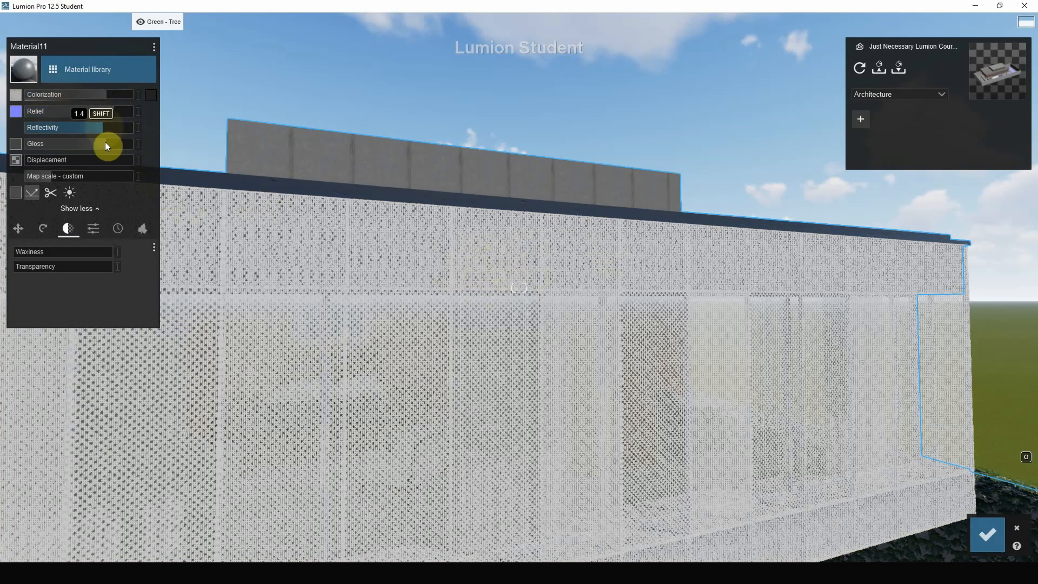
- Assign the outdoor metal Metal Painted 002 1024 to the upright frames behind the perforated facade
{"action": "right_click", "coordinate": [511, 427]}
{"action": "scroll", "coordinate": [545, 379], "scroll_direction": "up", "scroll_amount": 11}
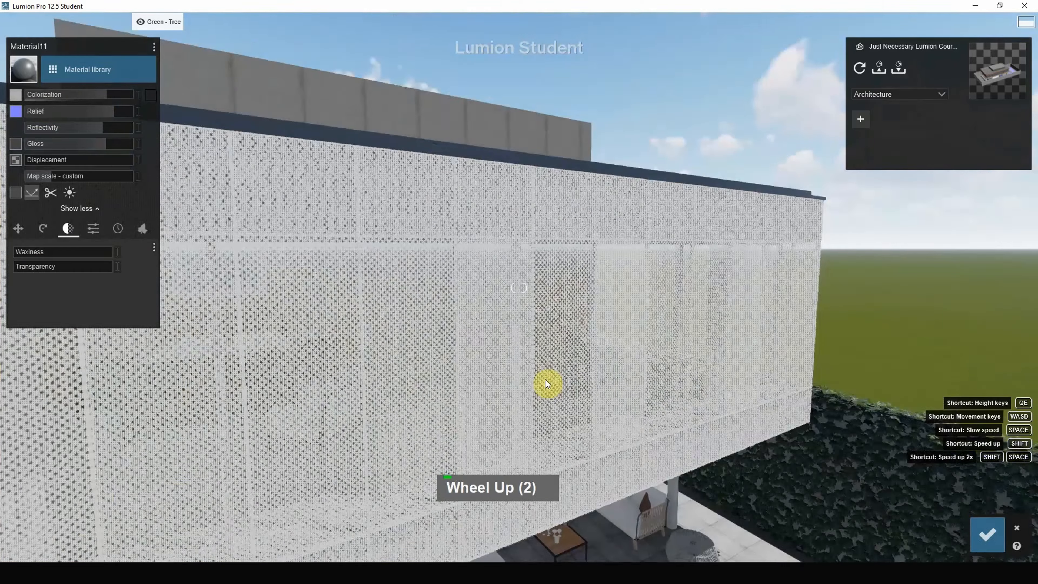
{"action": "scroll", "coordinate": [541, 354], "scroll_direction": "up", "scroll_amount": 9}
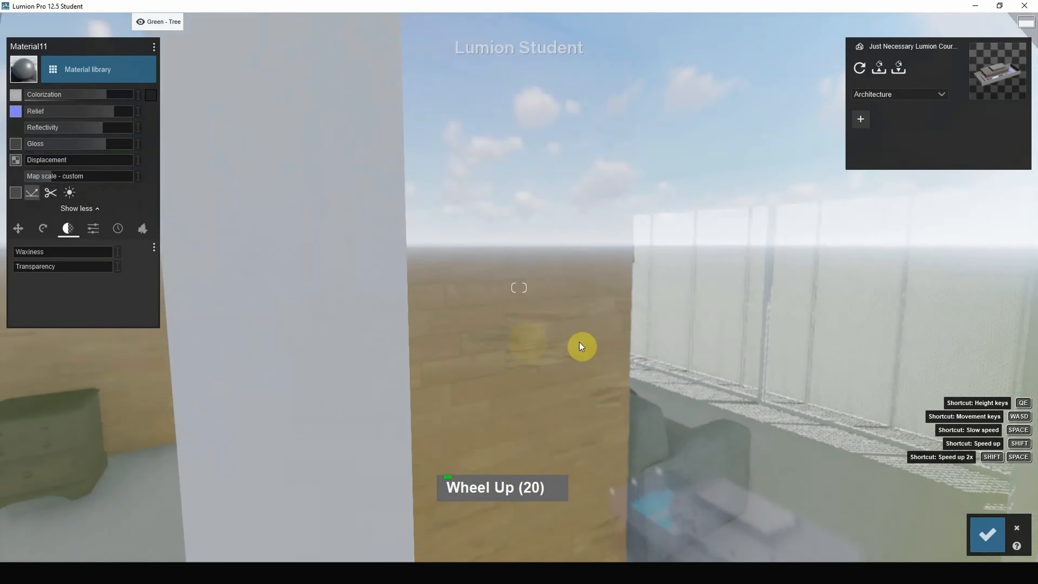
{"action": "right_click_drag", "start_coordinate": [579, 348], "coordinate": [518, 235]}
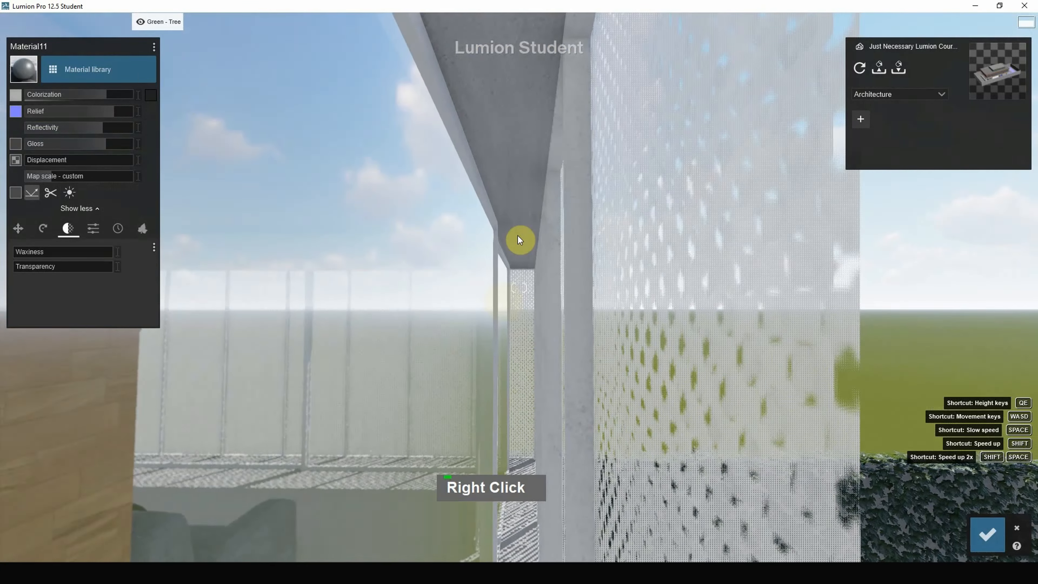
{"action": "left_click", "coordinate": [573, 150]}
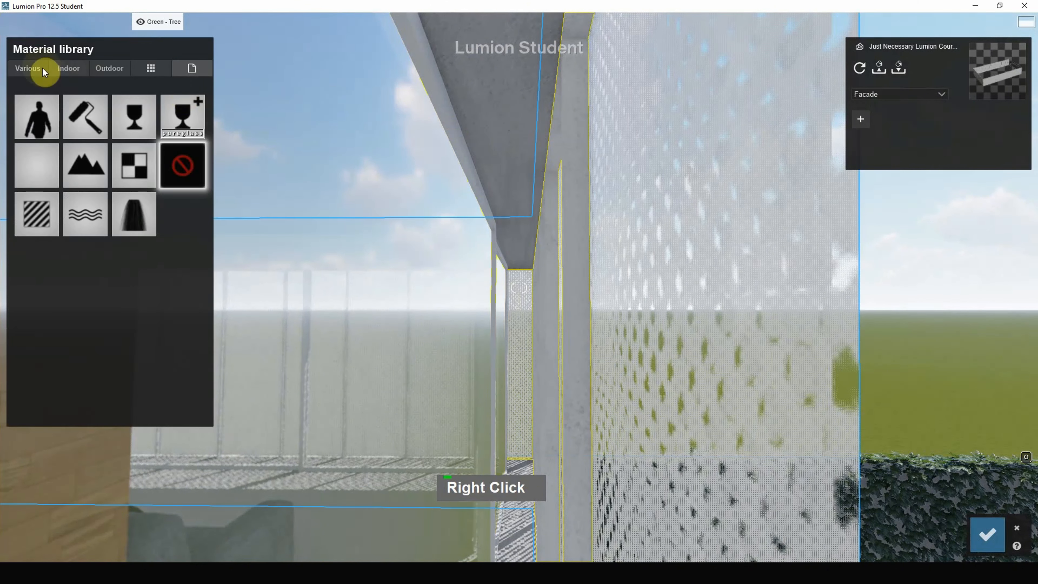
{"action": "left_click", "coordinate": [114, 67]}
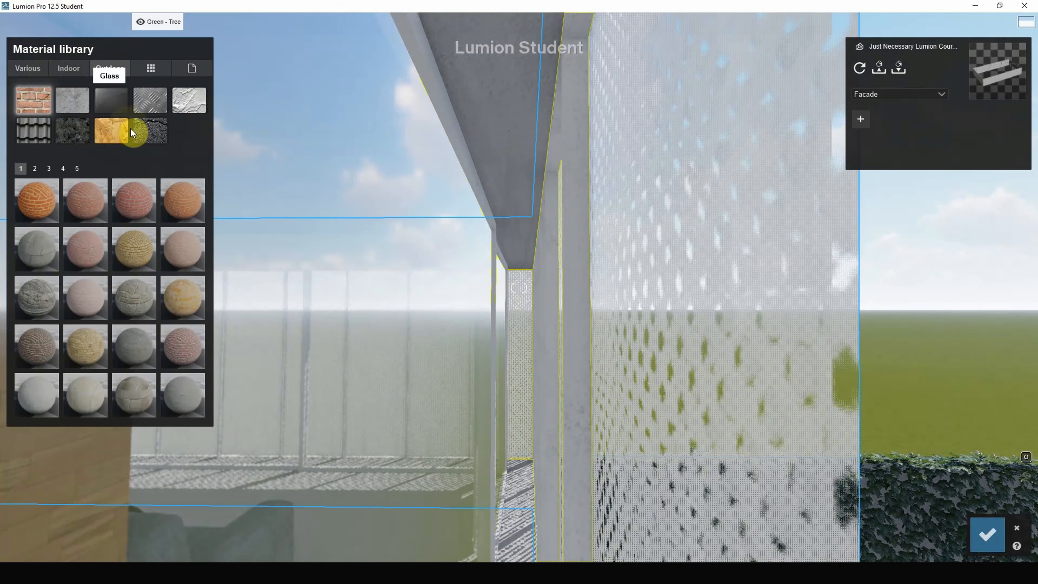
{"action": "left_click", "coordinate": [151, 101]}
{"action": "left_click", "coordinate": [79, 356]}
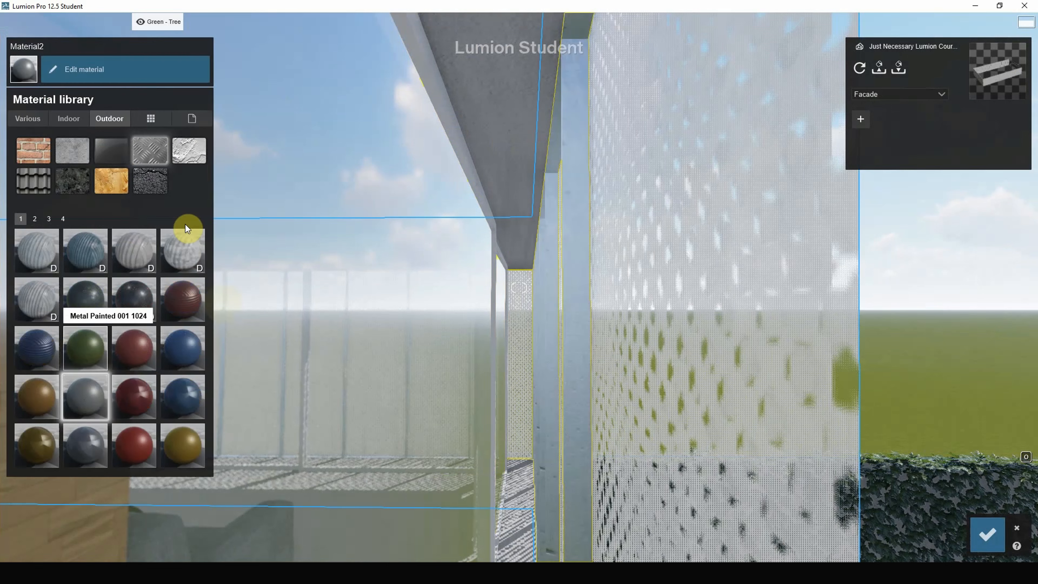
{"action": "left_click", "coordinate": [581, 341]}
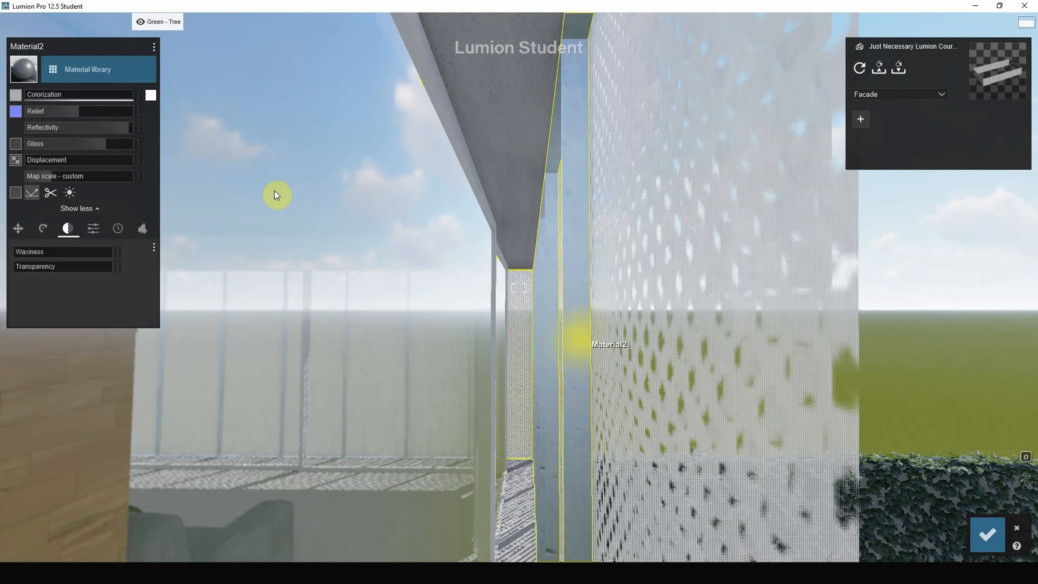
- Colorize the facade frames' metal white at full strength and lower its relief, reflectivity and gloss
{"action": "left_click_drag", "start_coordinate": [40, 94], "coordinate": [177, 98]}
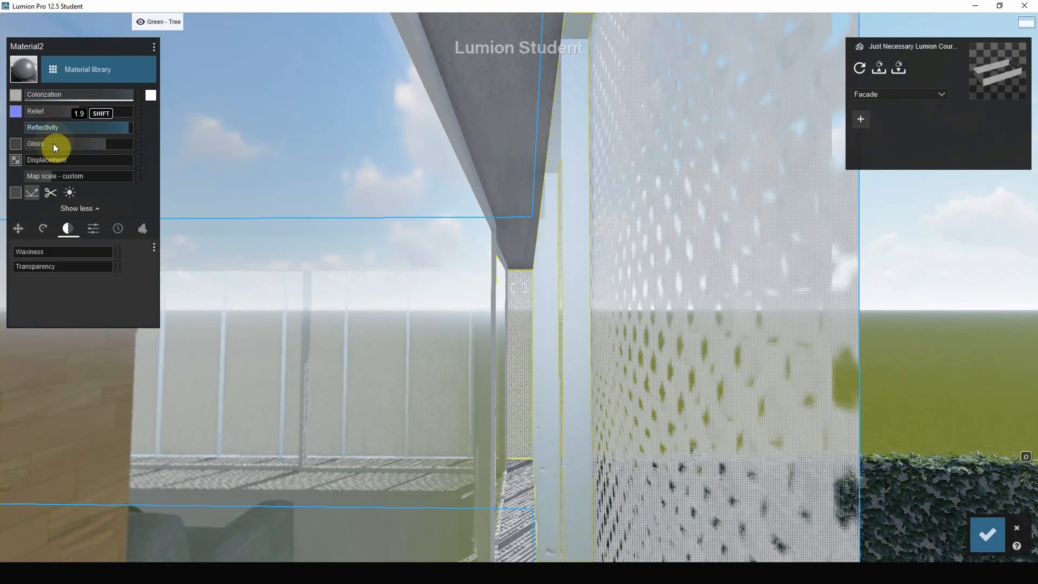
{"action": "left_click_drag", "start_coordinate": [62, 133], "coordinate": [57, 112]}
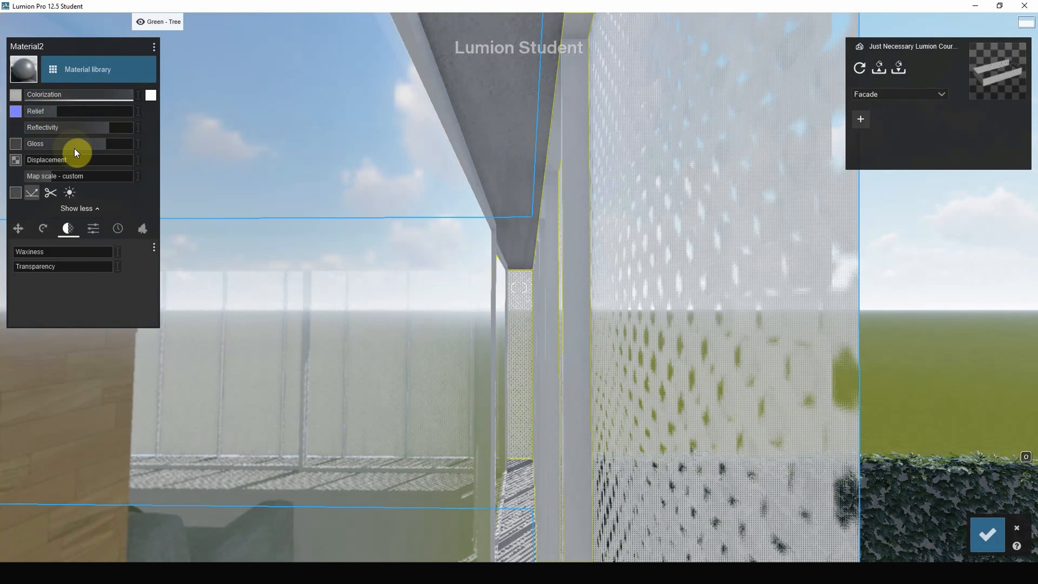
{"action": "left_click_drag", "start_coordinate": [75, 149], "coordinate": [66, 143]}
- Assign the Landscape material to the gravel strip between the pool and the ivy wall and save the material changes
{"action": "right_click_drag", "start_coordinate": [525, 182], "coordinate": [673, 205]}
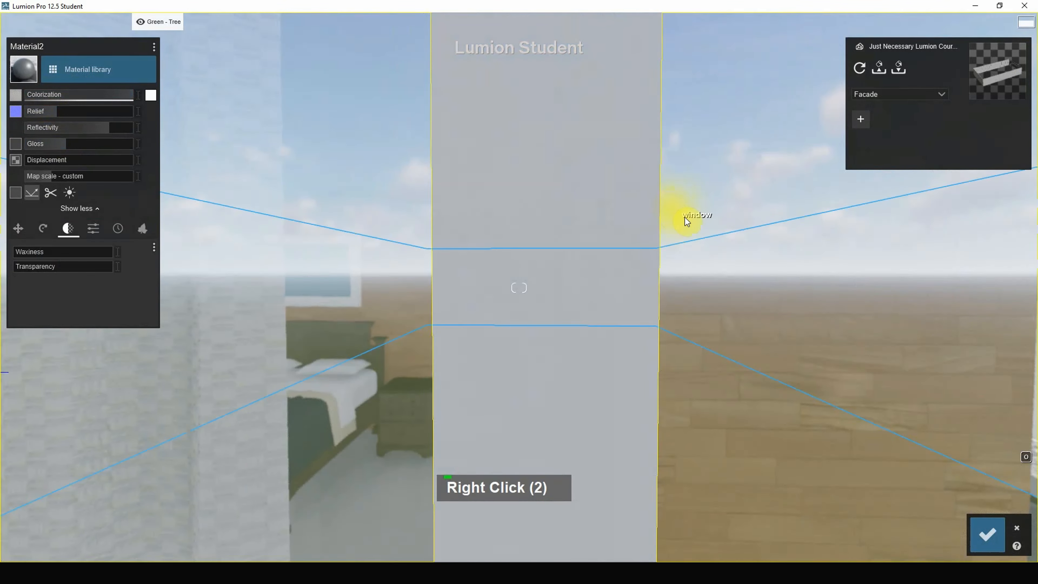
{"action": "right_click_drag", "start_coordinate": [959, 297], "coordinate": [878, 293]}
{"action": "scroll", "coordinate": [866, 292], "scroll_direction": "down", "scroll_amount": 4}
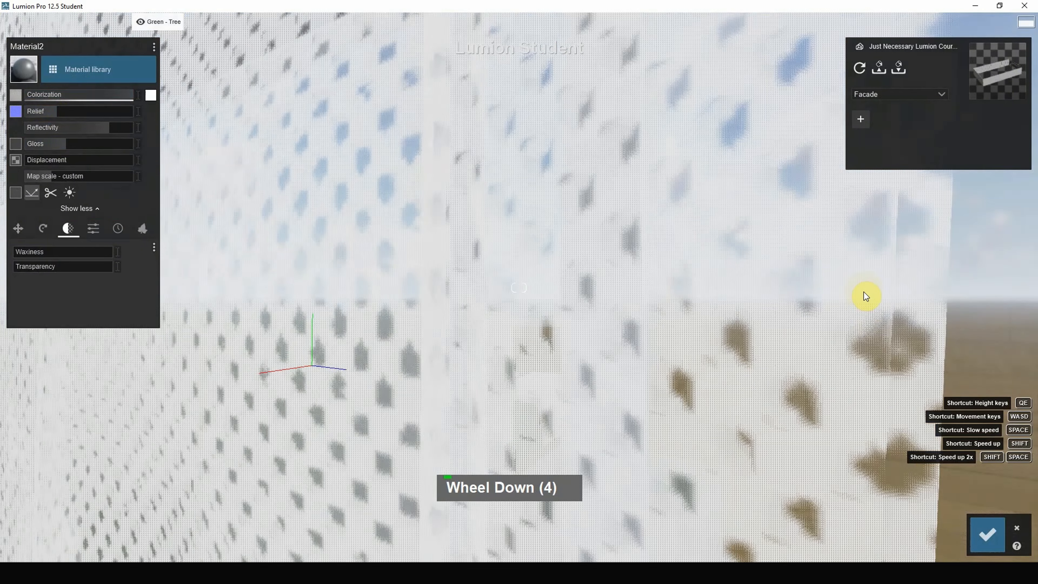
{"action": "scroll", "coordinate": [794, 282], "scroll_direction": "down", "scroll_amount": 13}
{"action": "scroll", "coordinate": [844, 288], "scroll_direction": "down", "scroll_amount": 4}
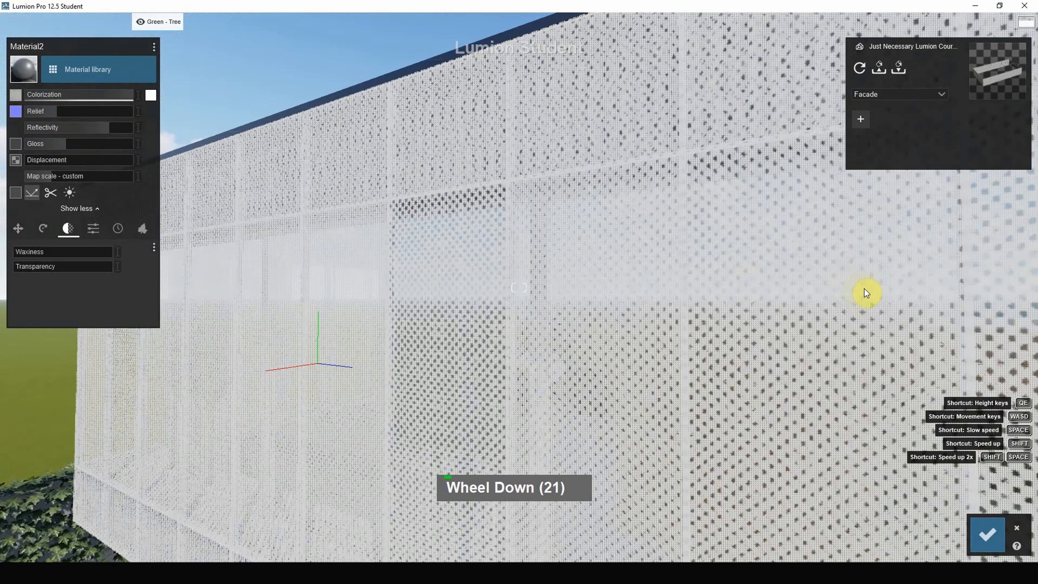
{"action": "right_click_drag", "start_coordinate": [864, 290], "coordinate": [737, 198]}
{"action": "scroll", "coordinate": [584, 231], "scroll_direction": "up", "scroll_amount": 5}
{"action": "scroll", "coordinate": [585, 232], "scroll_direction": "up", "scroll_amount": 12}
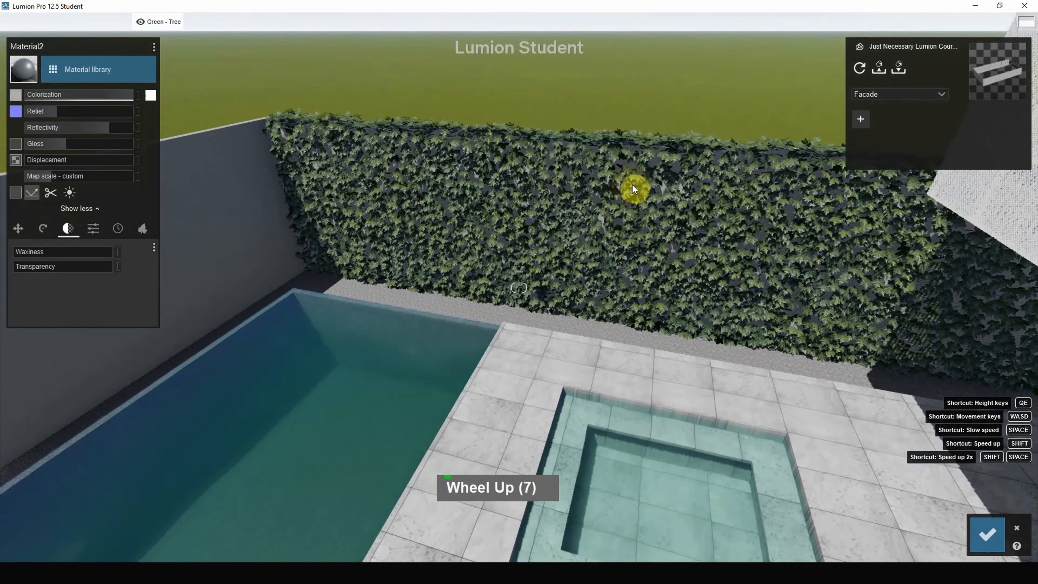
{"action": "scroll", "coordinate": [572, 321], "scroll_direction": "up", "scroll_amount": 2}
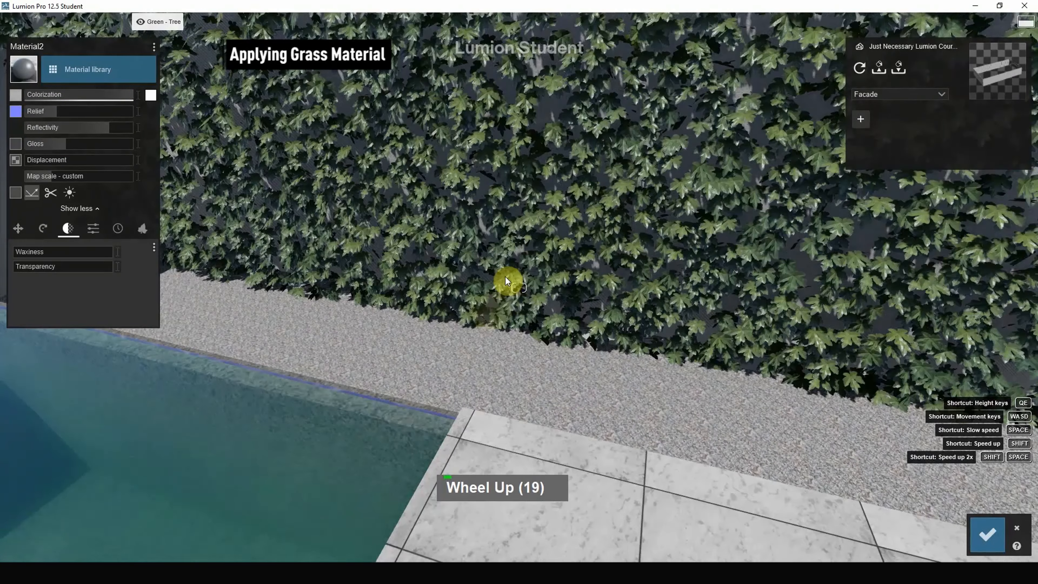
{"action": "left_click", "coordinate": [402, 369]}
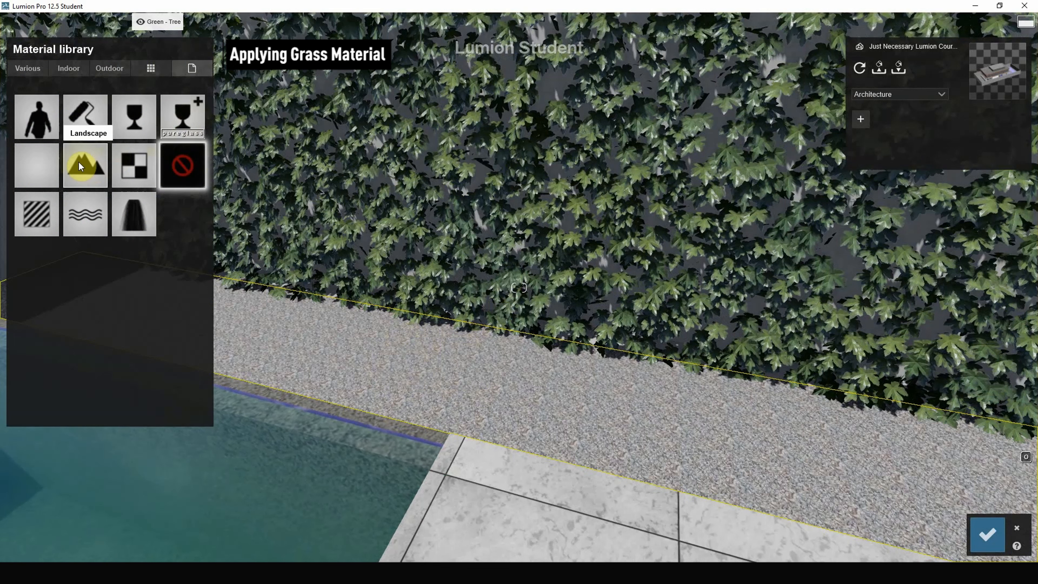
{"action": "left_click", "coordinate": [95, 169]}
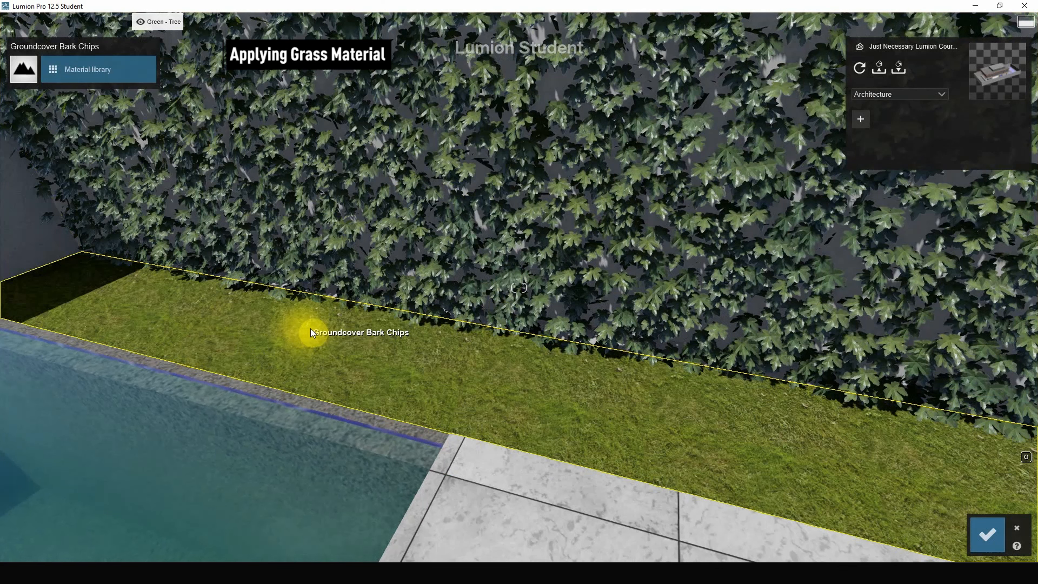
{"action": "left_click", "coordinate": [987, 534]}
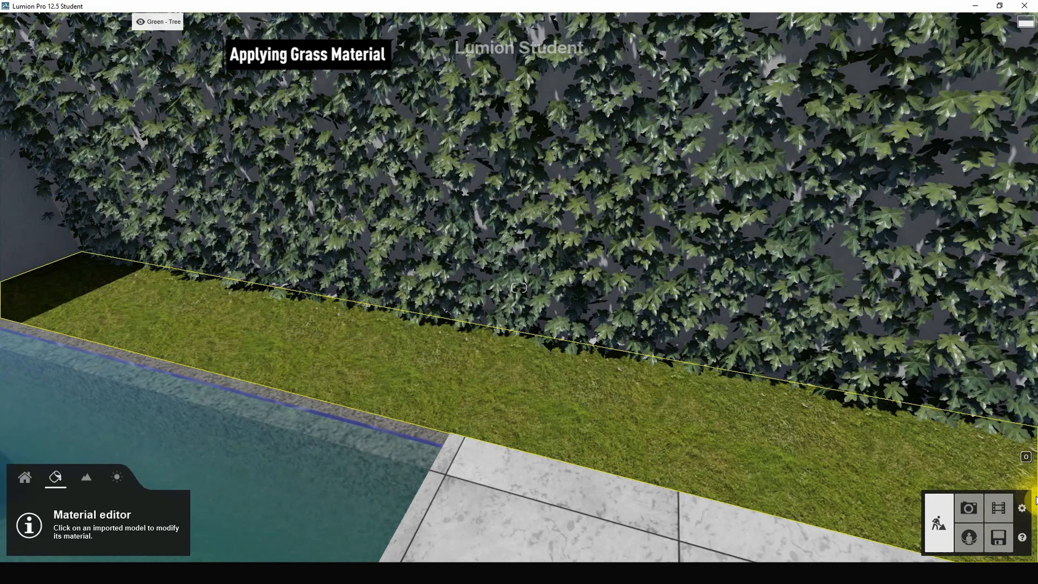
- Turn on the landscape grass, increase its size and wildness, and set the grass height to 2.5
{"action": "left_click", "coordinate": [89, 478]}
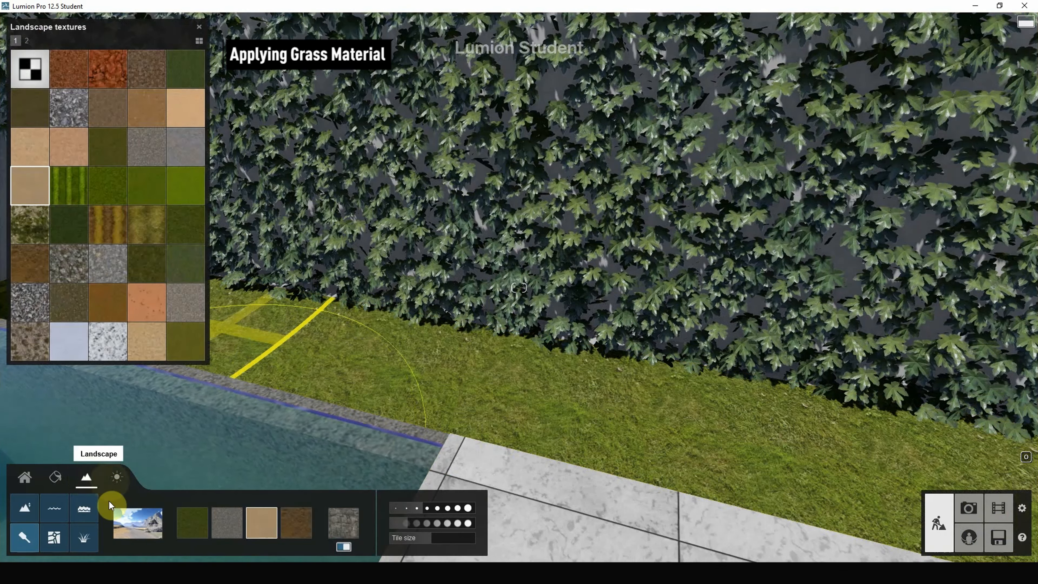
{"action": "left_click", "coordinate": [91, 538]}
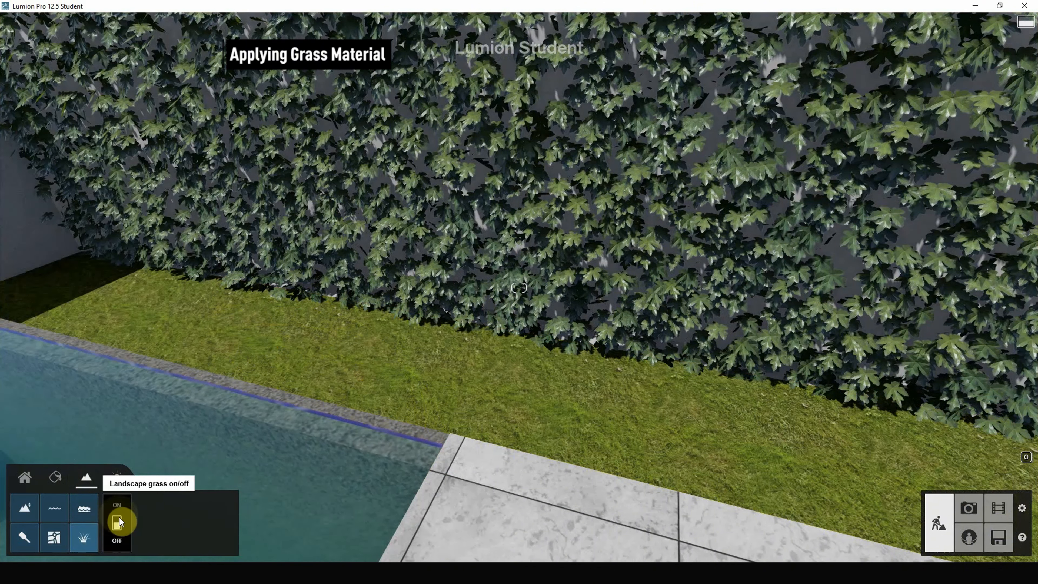
{"action": "left_click", "coordinate": [117, 524]}
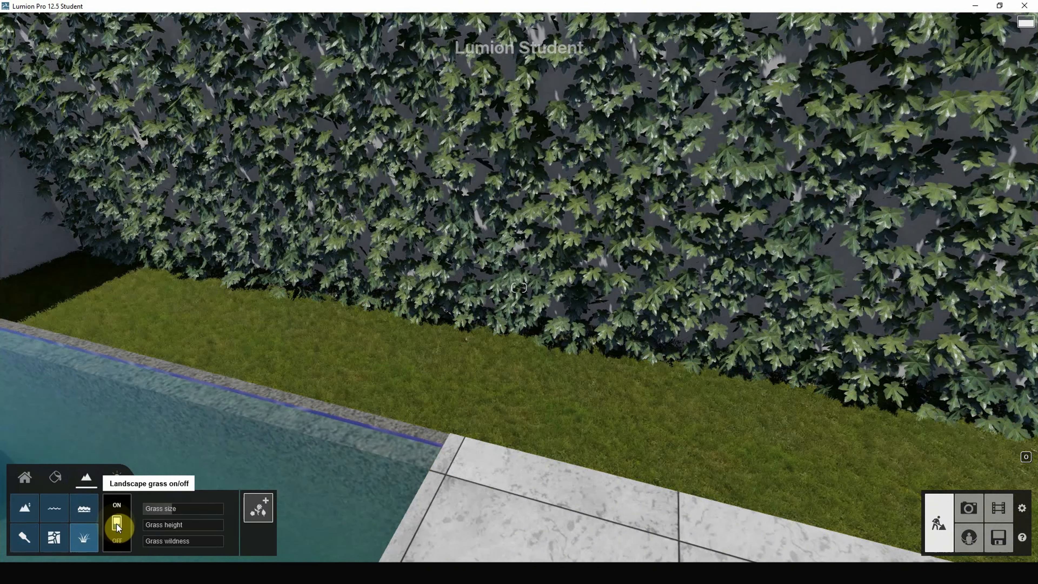
{"action": "left_click", "coordinate": [203, 509]}
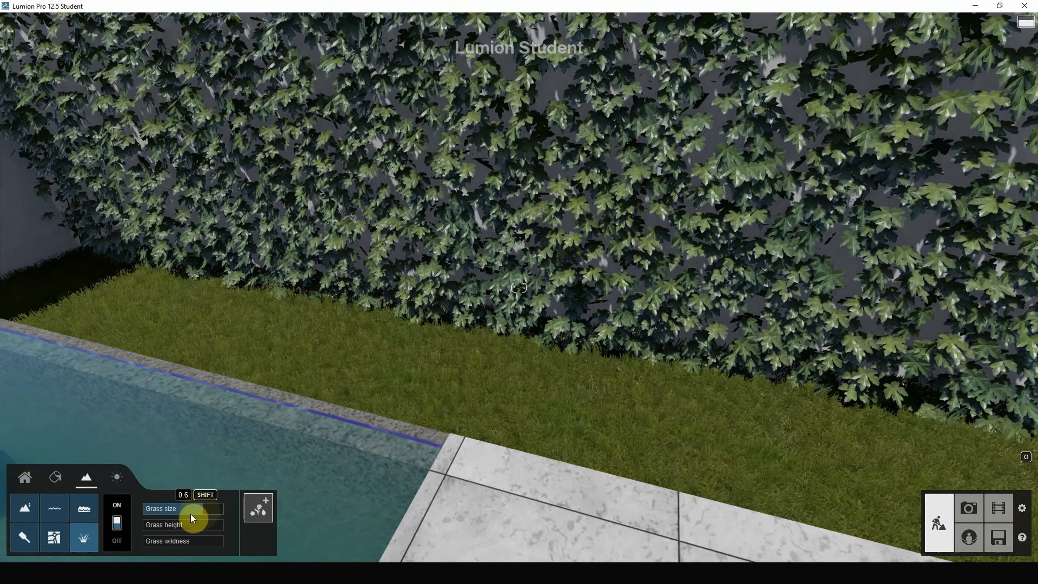
{"action": "left_click_drag", "start_coordinate": [150, 529], "coordinate": [297, 528]}
{"action": "left_click_drag", "start_coordinate": [156, 543], "coordinate": [179, 542]}
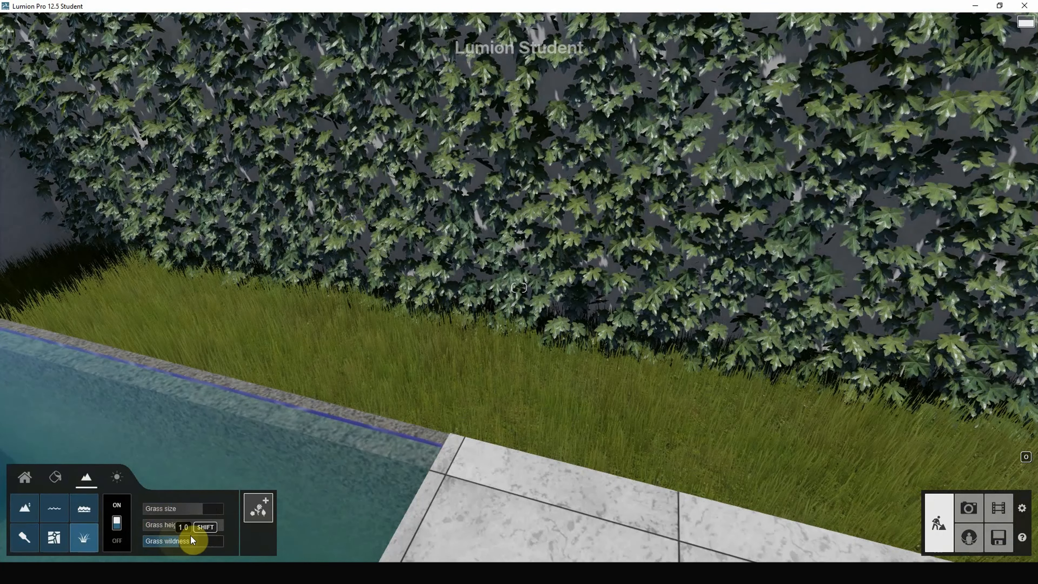
{"action": "right_click_drag", "start_coordinate": [495, 360], "coordinate": [189, 492]}
{"action": "scroll", "coordinate": [640, 353], "scroll_direction": "down", "scroll_amount": 3}
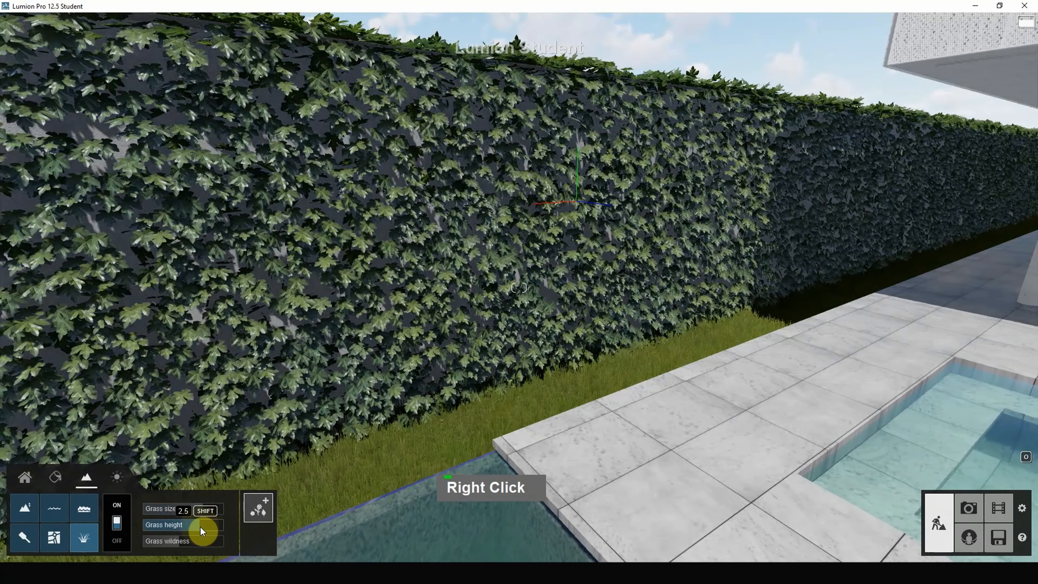
{"action": "scroll", "coordinate": [556, 353], "scroll_direction": "down", "scroll_amount": 3}
- Examine the facade, terrace, pool and ivy walls with their finished materials, and enter Photo mode
{"action": "right_click_drag", "start_coordinate": [556, 352], "coordinate": [842, 344]}
{"action": "right_click_drag", "start_coordinate": [491, 359], "coordinate": [574, 399]}
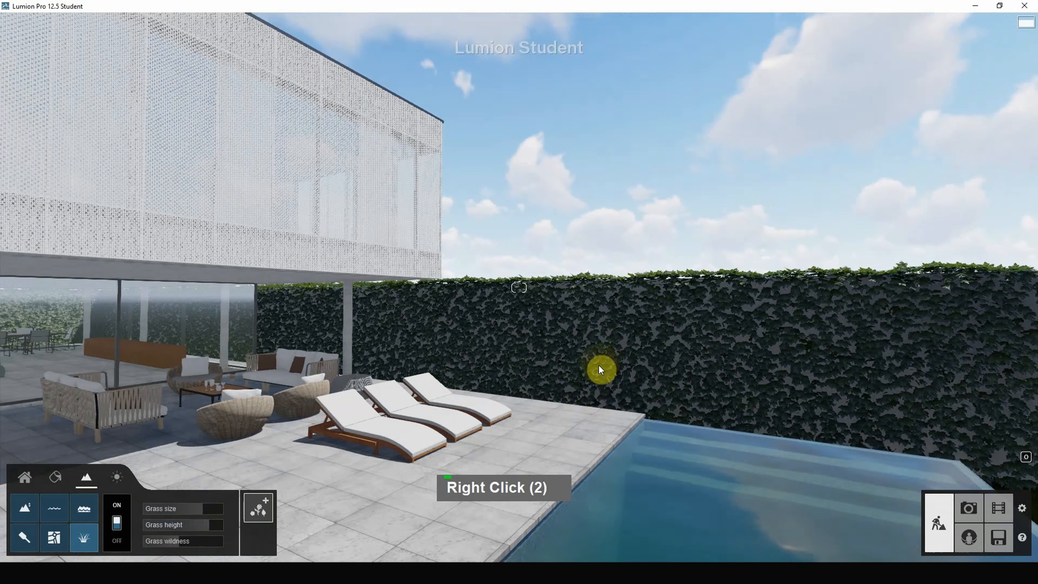
{"action": "right_click_drag", "start_coordinate": [594, 370], "coordinate": [380, 358]}
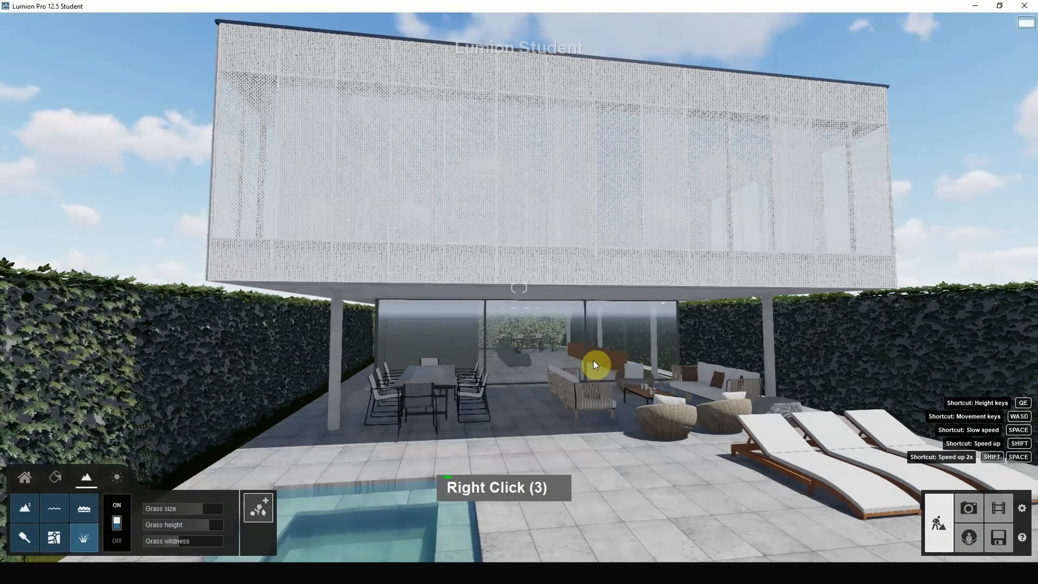
{"action": "right_click_drag", "start_coordinate": [670, 304], "coordinate": [630, 340]}
{"action": "scroll", "coordinate": [545, 324], "scroll_direction": "down", "scroll_amount": 3}
{"action": "scroll", "coordinate": [556, 322], "scroll_direction": "down", "scroll_amount": 2}
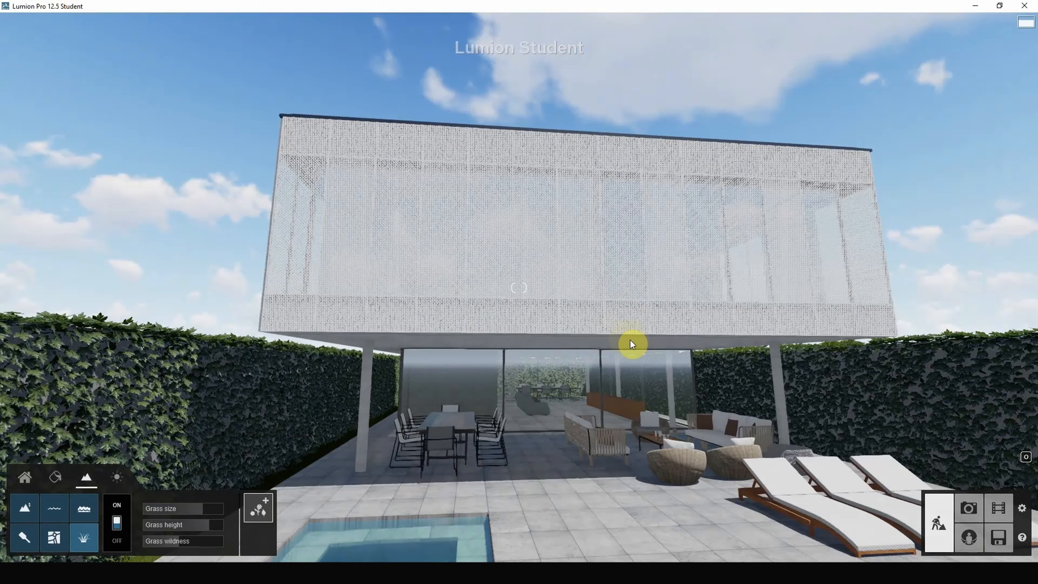
{"action": "right_click_drag", "start_coordinate": [991, 258], "coordinate": [864, 245]}
{"action": "mouse_move", "coordinate": [672, 313]}
{"action": "right_mouse_down"}
{"action": "mouse_move", "coordinate": [768, 286]}
{"action": "mouse_move", "coordinate": [678, 313]}
{"action": "right_mouse_up"}
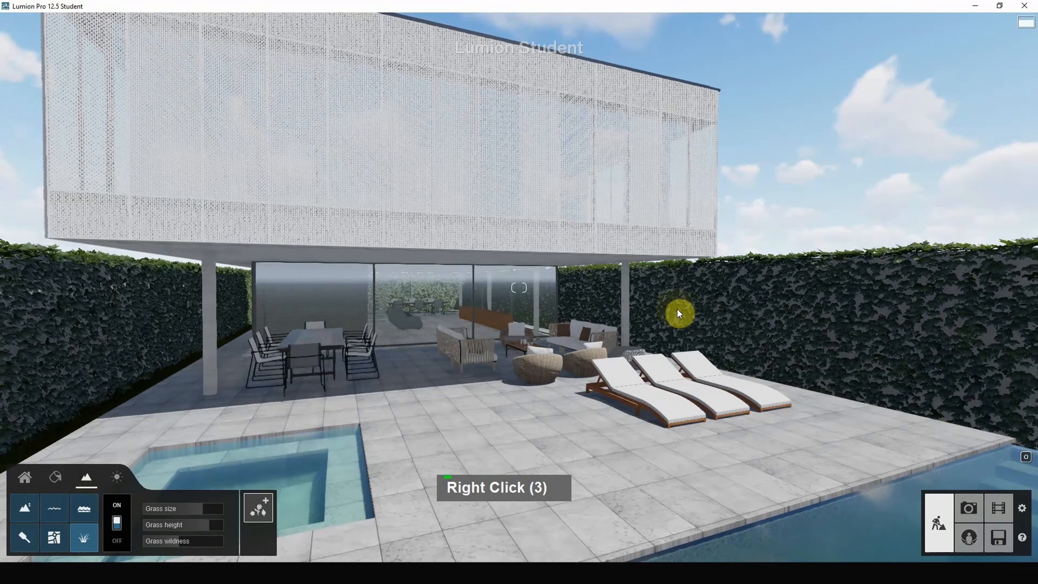
{"action": "left_click", "coordinate": [973, 510]}
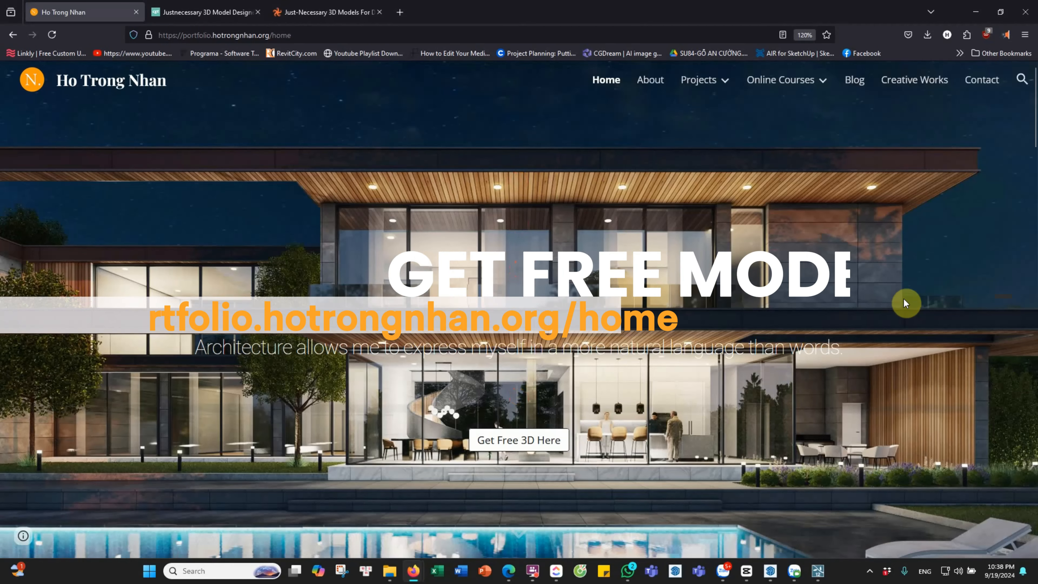
- Switch to the browser and look through the Just Necessary designer page's 3D models on CGTrader
{"action": "scroll", "coordinate": [904, 302], "scroll_direction": "down", "scroll_amount": 10}
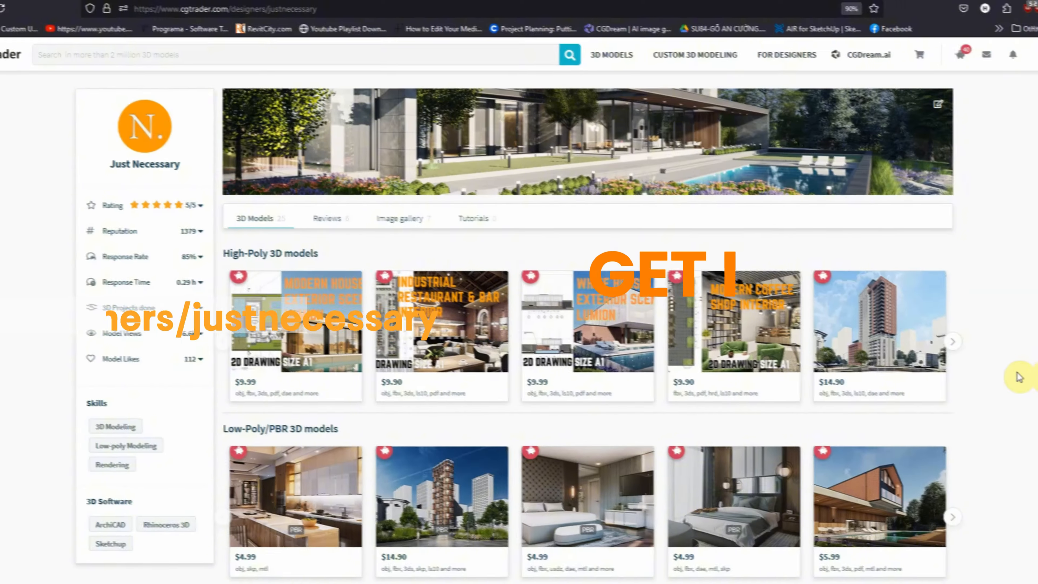
{"action": "scroll", "coordinate": [1015, 375], "scroll_direction": "down", "scroll_amount": 2}
{"action": "scroll", "coordinate": [1025, 371], "scroll_direction": "down", "scroll_amount": 10}
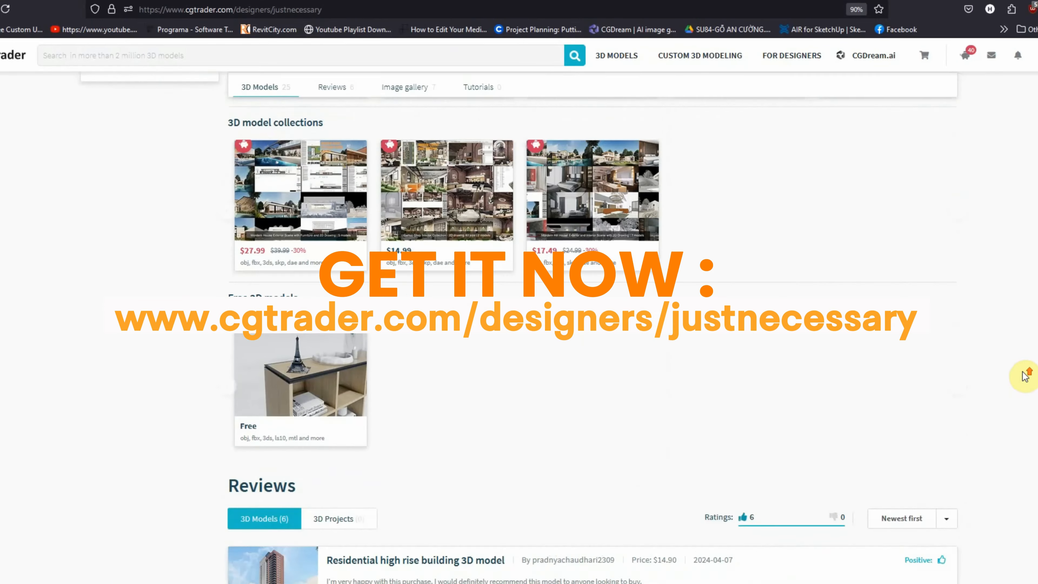